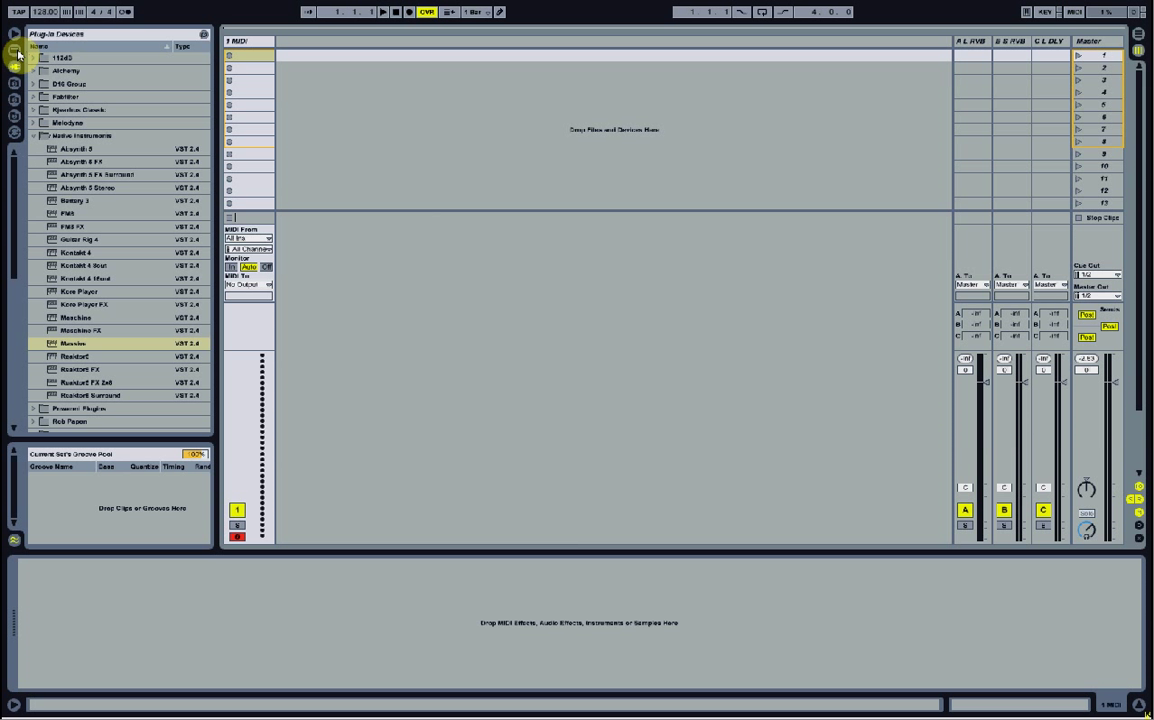
# Step: Load the Kontakt 4 instrument onto the MIDI track and move its window clear of the track
pyautogui.click(78, 254)
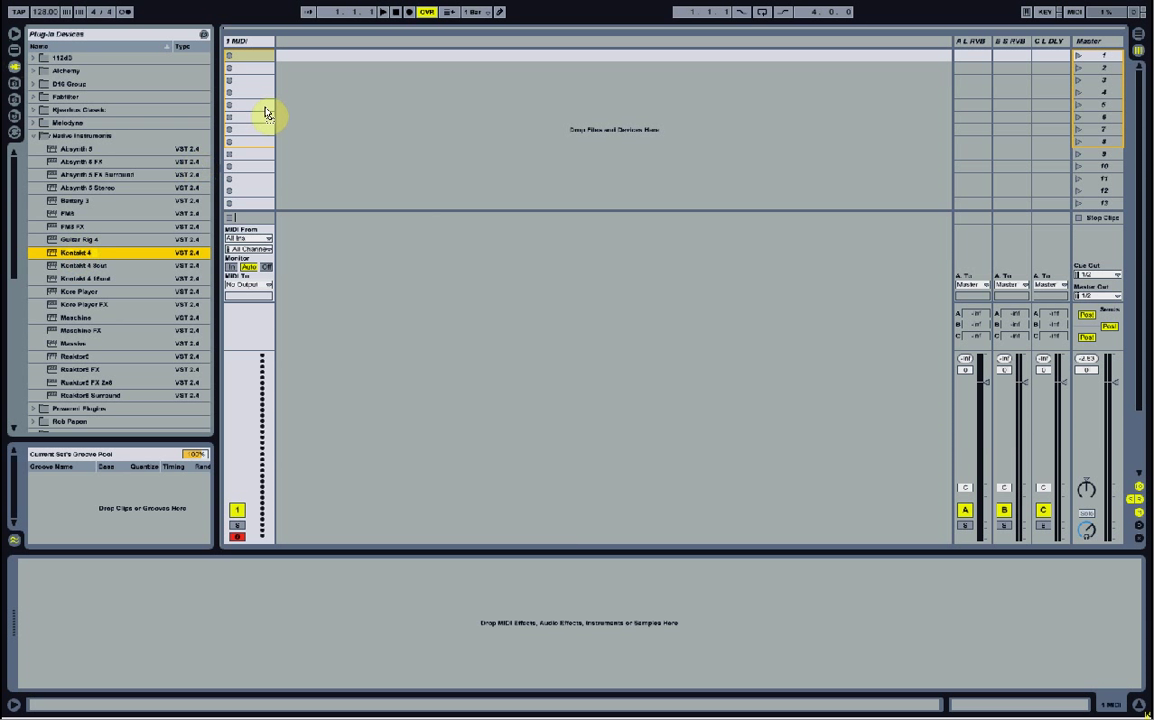
pyautogui.click(256, 45)
pyautogui.press('Return')
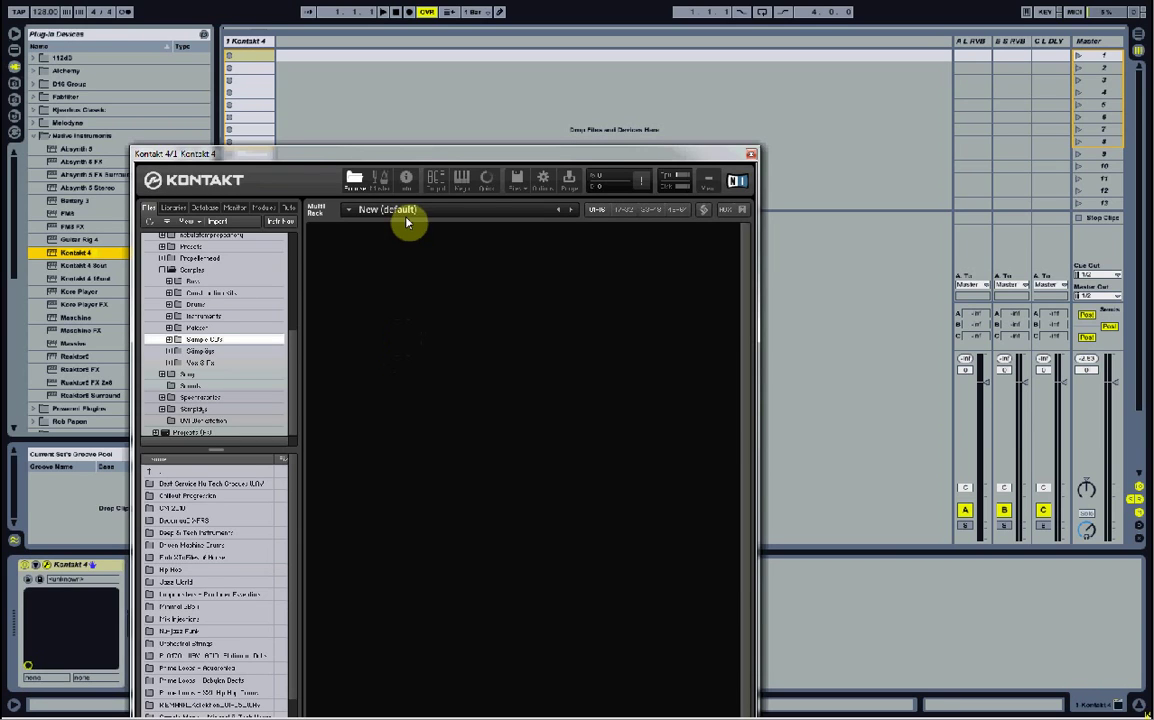
pyautogui.moveTo(412, 162); pyautogui.dragTo(760, 15)
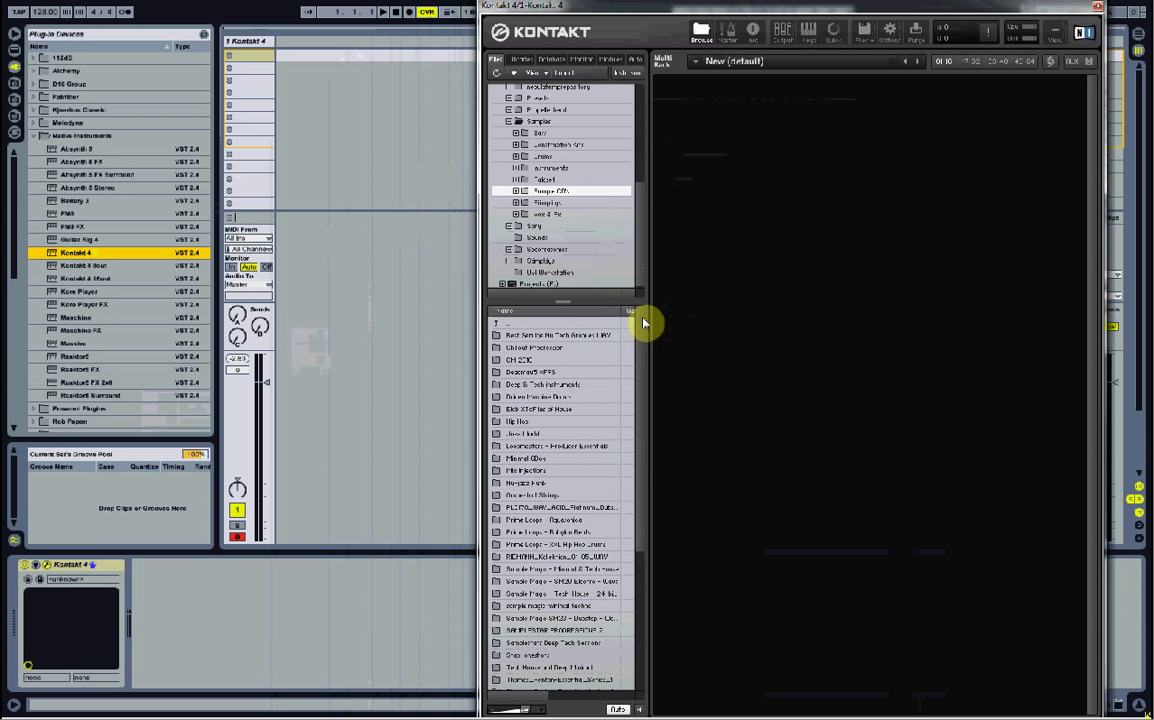
# Step: Create a new empty Kontakt instrument and open it for editing with the Mapping Editor shown
pyautogui.doubleClick(714, 102)
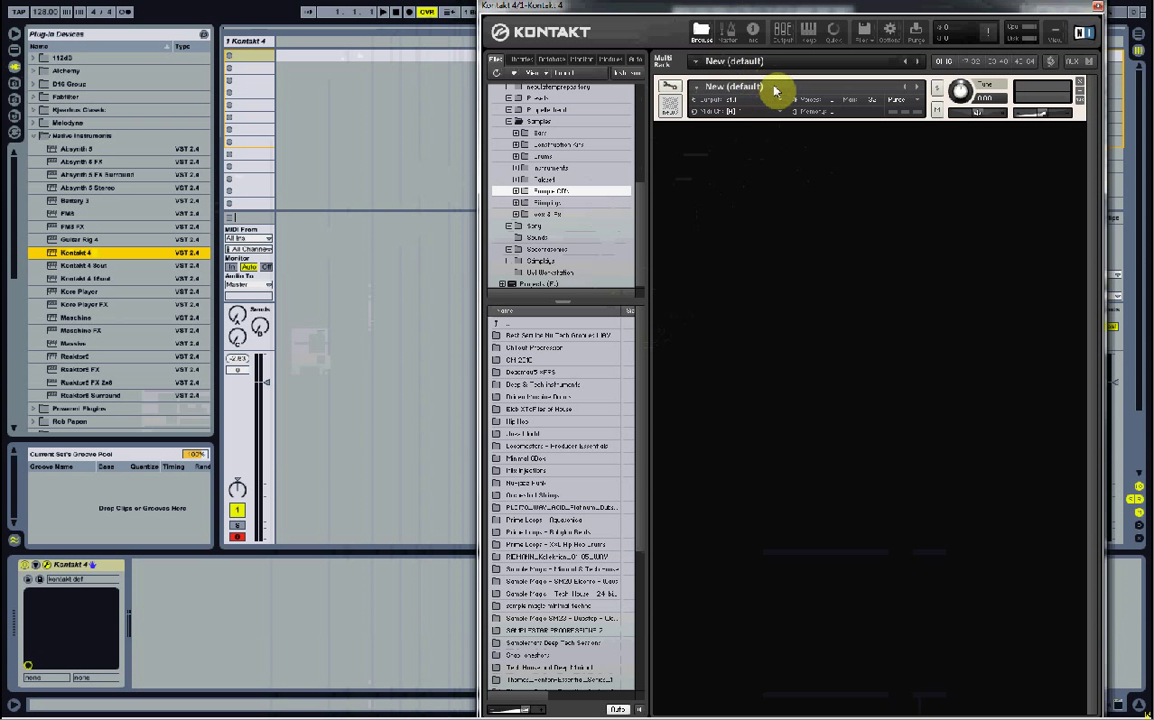
pyautogui.click(676, 87)
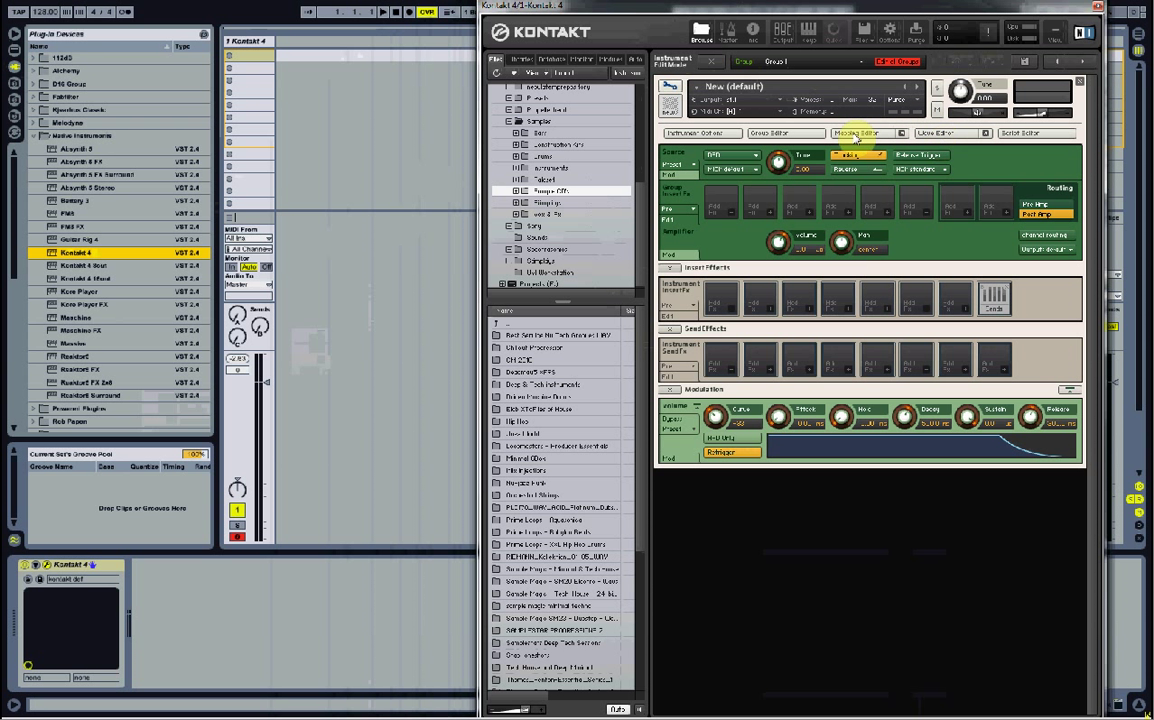
pyautogui.click(857, 134)
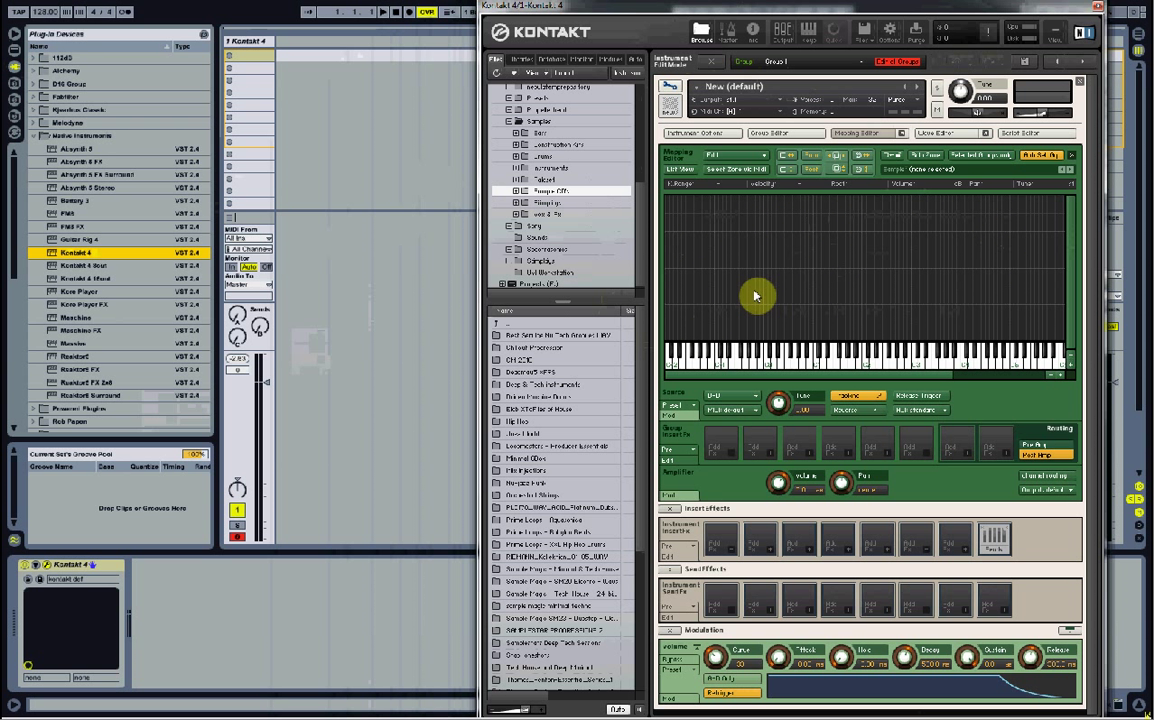
# Step: Browse the Sample CDs folder to the processed 808 samples within the kick drums of the Drum_Tools_01 collection
pyautogui.click(516, 191)
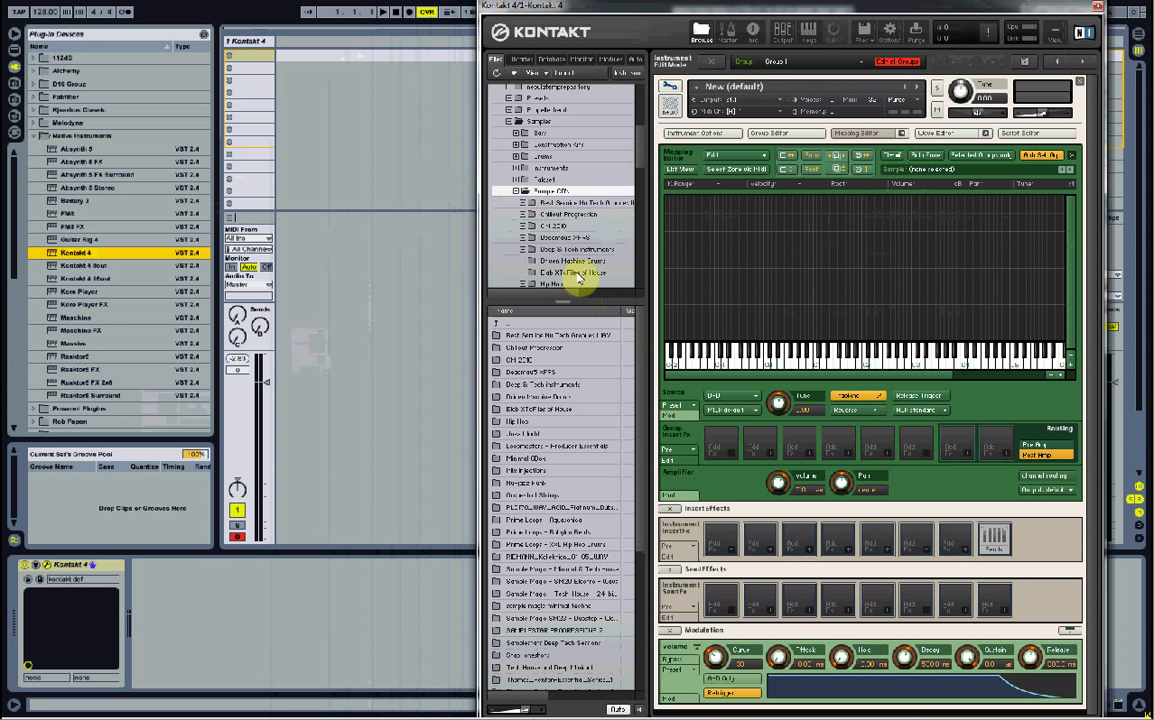
pyautogui.click(575, 158)
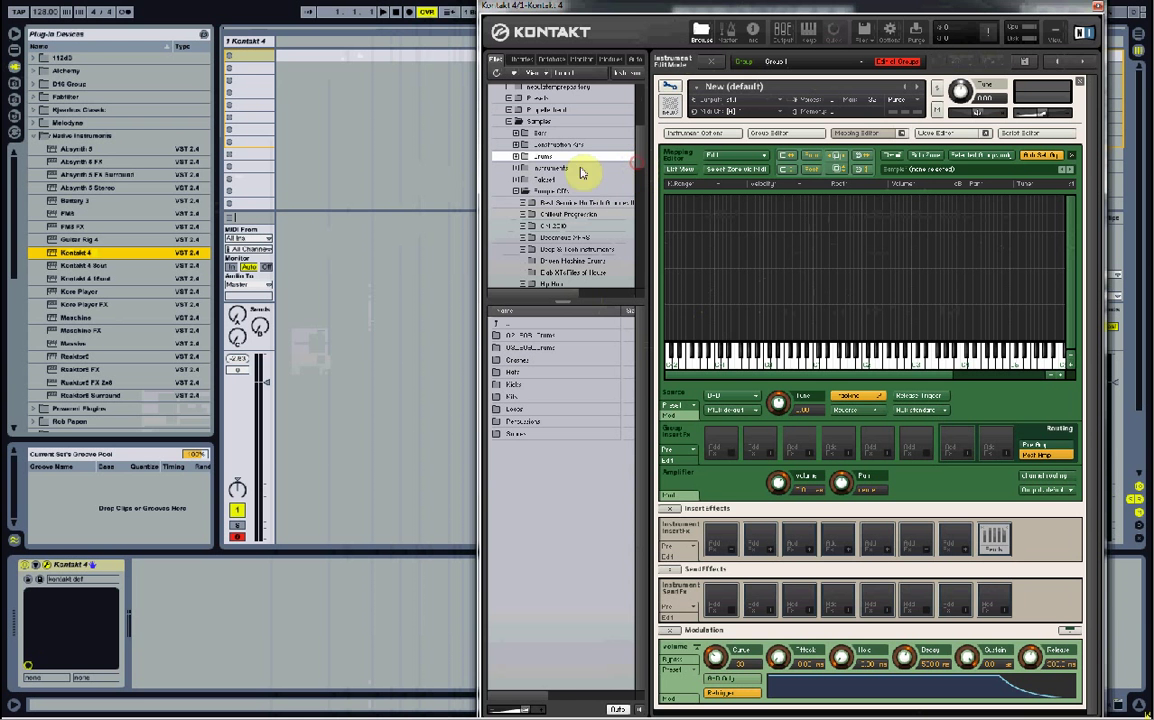
pyautogui.click(547, 190)
pyautogui.moveTo(646, 150); pyautogui.dragTo(638, 226)
pyautogui.scroll(-1, 638, 226)
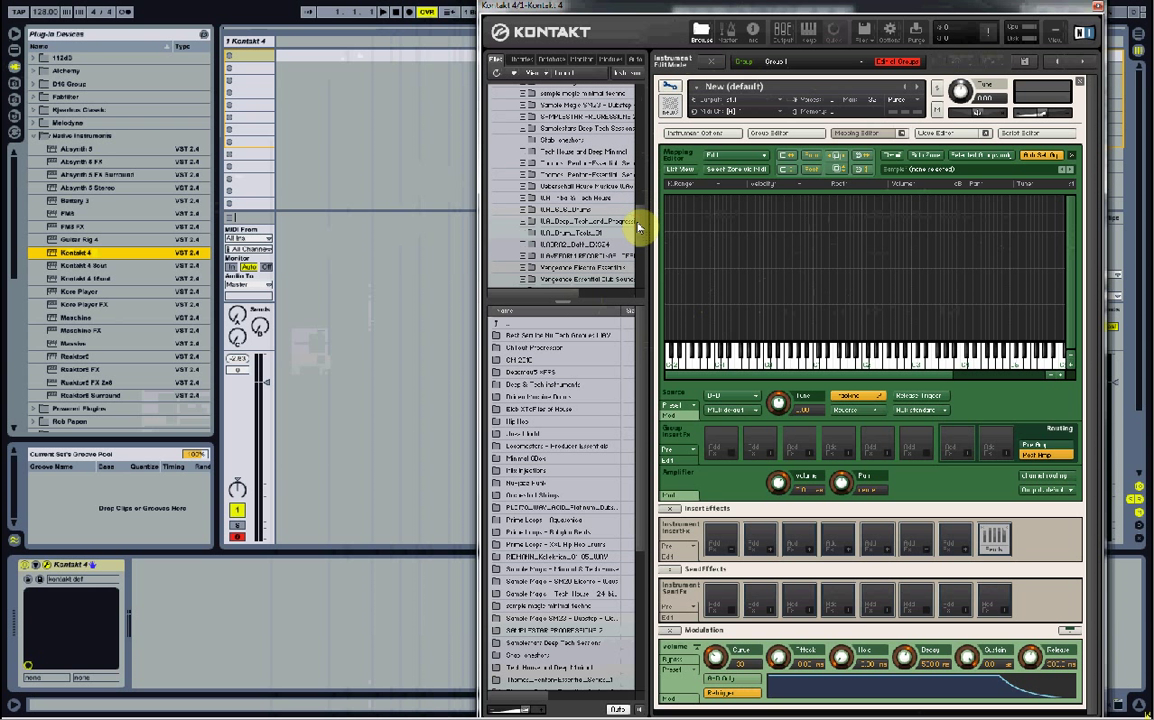
pyautogui.scroll(-1, 638, 226)
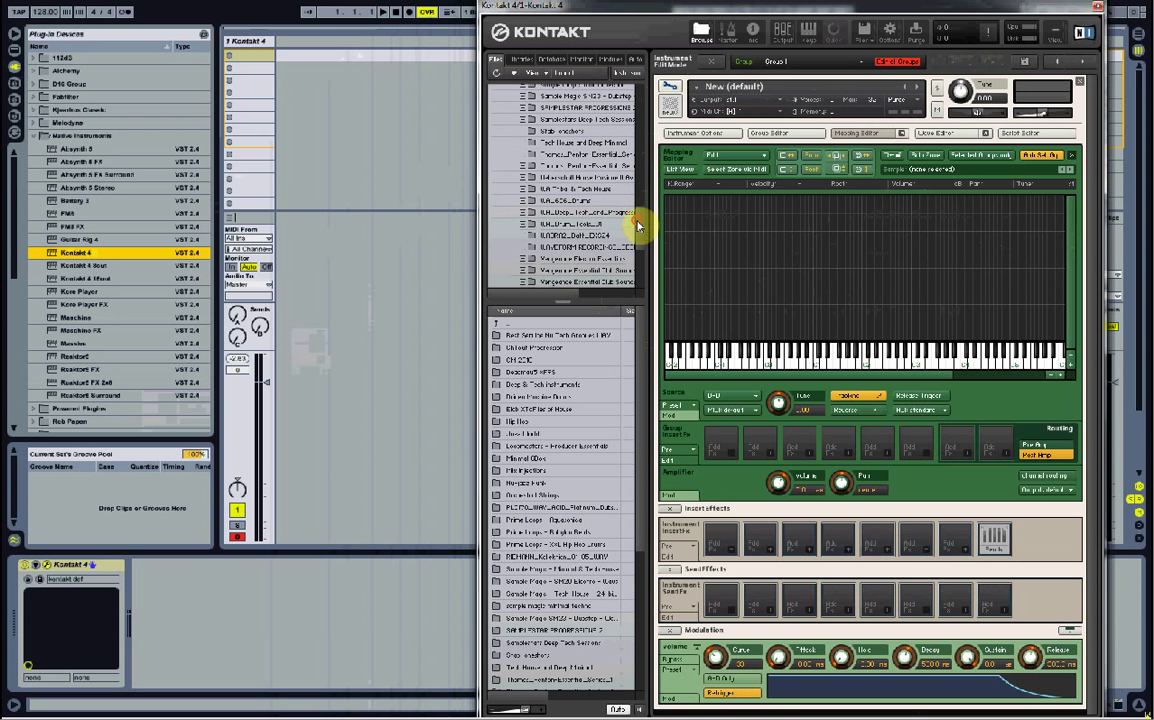
pyautogui.click(556, 224)
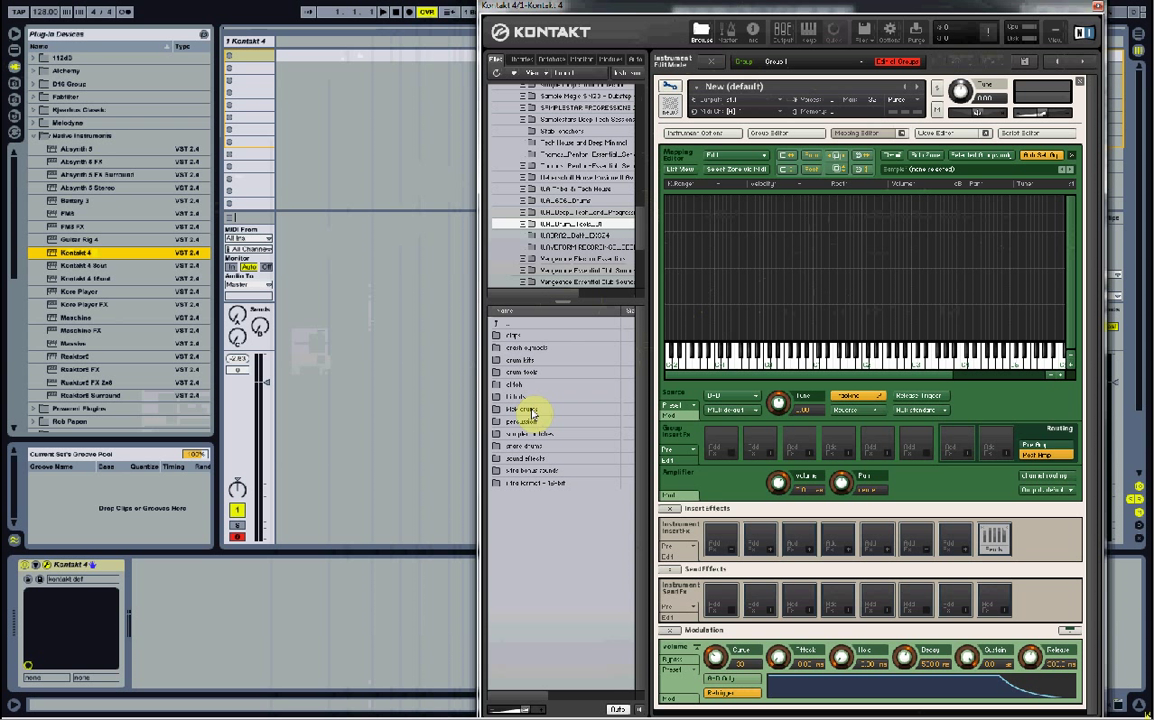
pyautogui.doubleClick(533, 412)
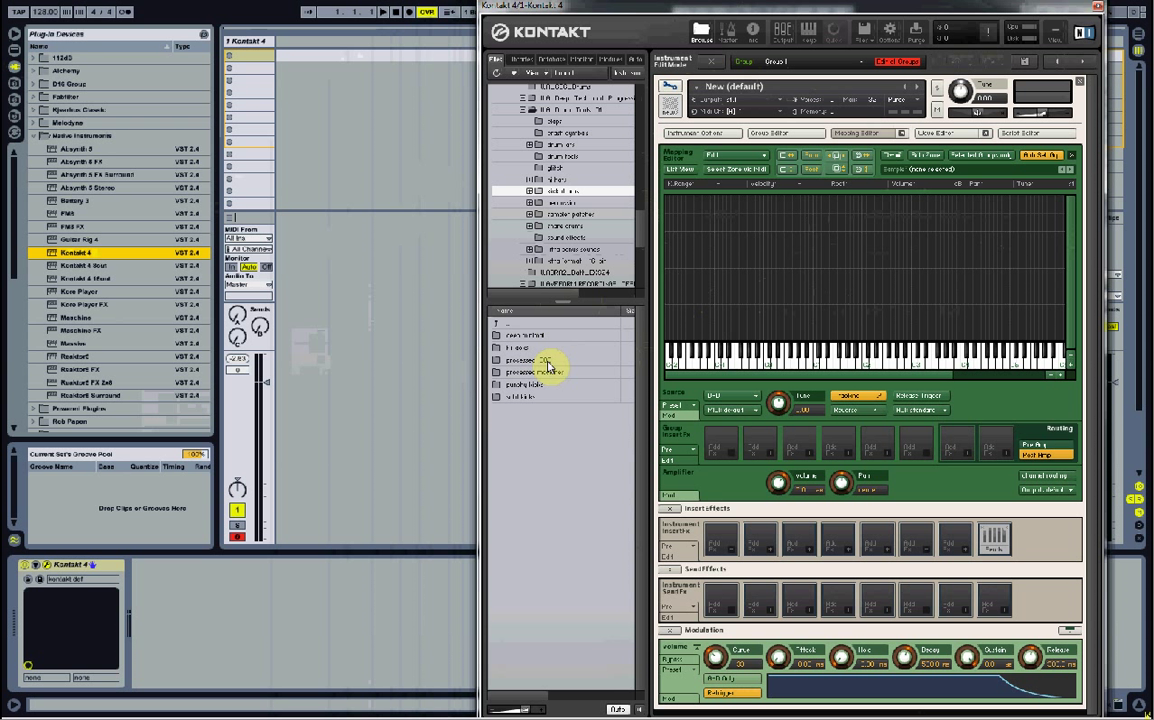
pyautogui.doubleClick(547, 362)
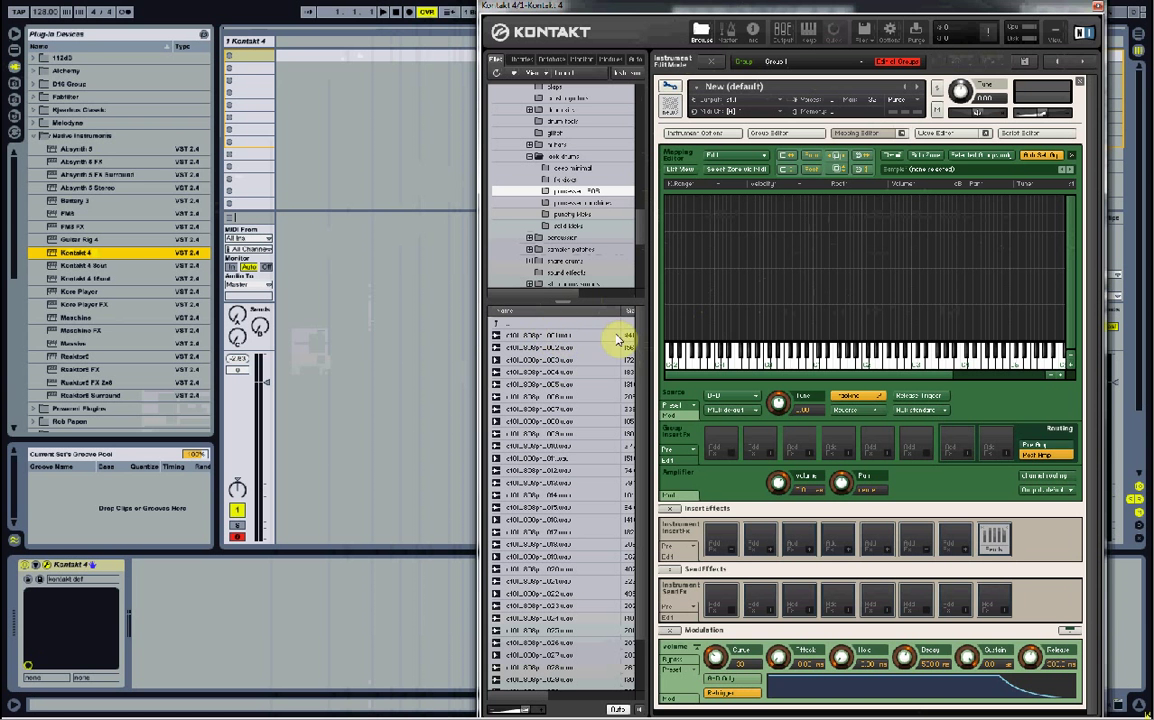
# Step: Look through the processed 808 kick samples and preview ct01_808pr_001.wav
pyautogui.scroll(-2, 639, 368)
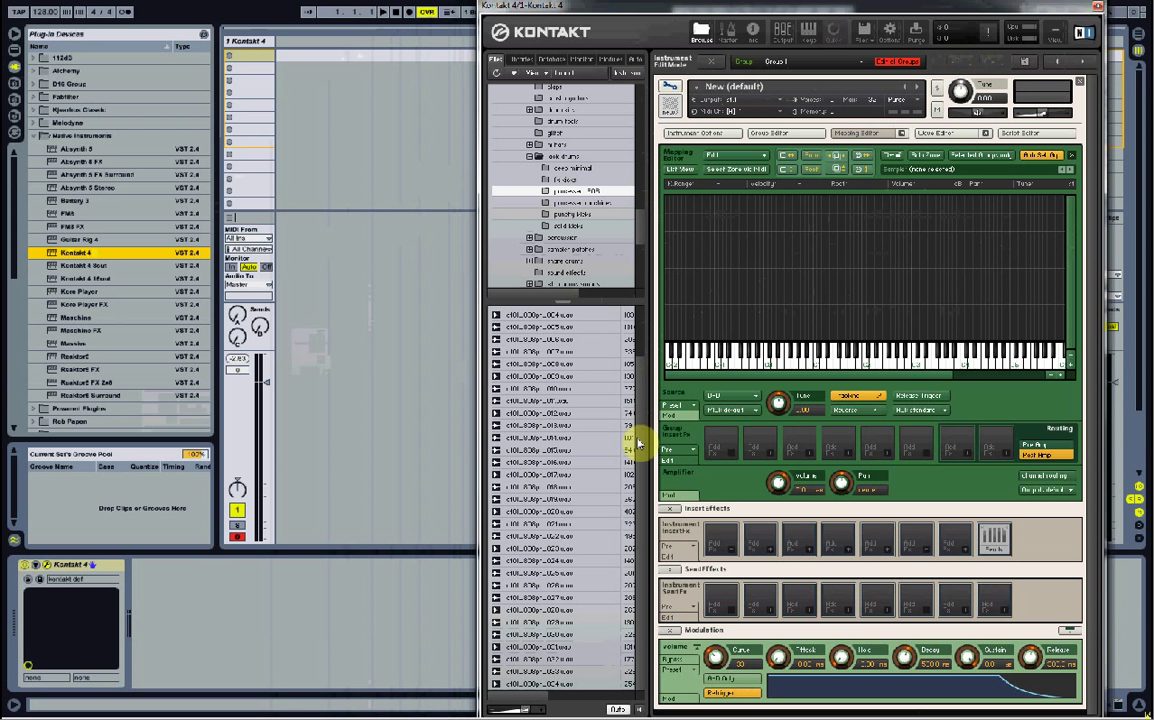
pyautogui.moveTo(636, 443); pyautogui.dragTo(636, 309)
pyautogui.click(540, 337)
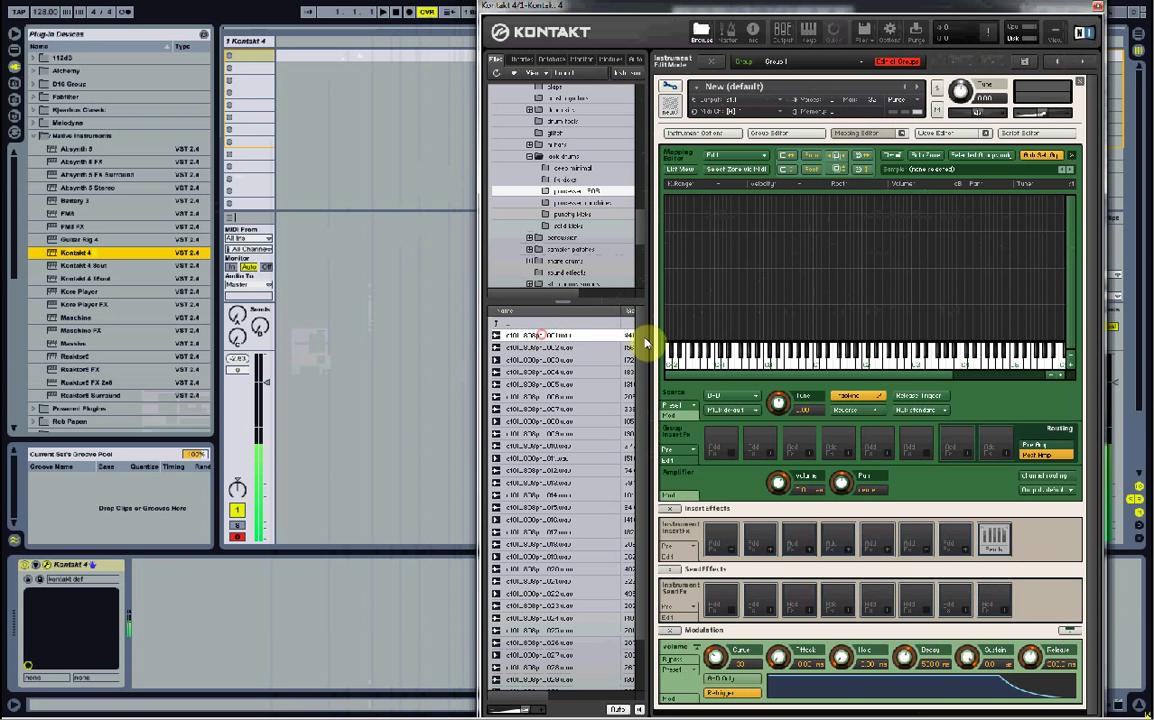
# Step: Select all the processed 808 kick samples and map them one per key in the Mapping Editor, starting at C1
pyautogui.scroll(-2, 645, 340)
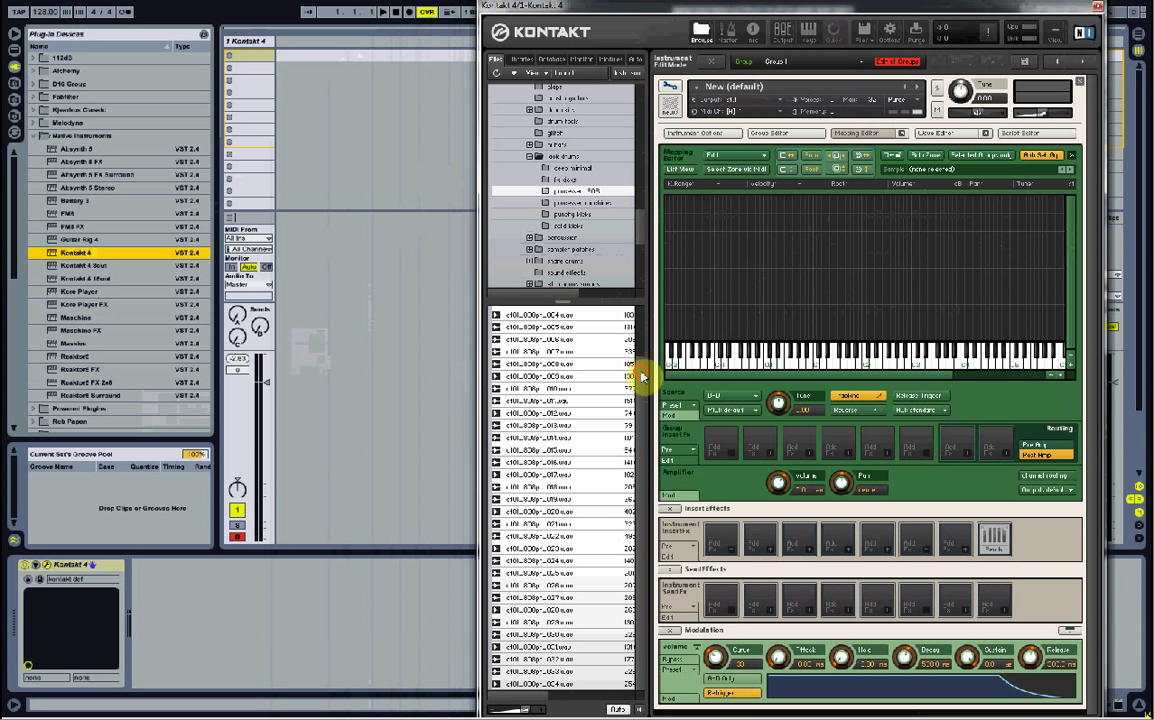
pyautogui.scroll(2, 643, 331)
pyautogui.scroll(1, 644, 322)
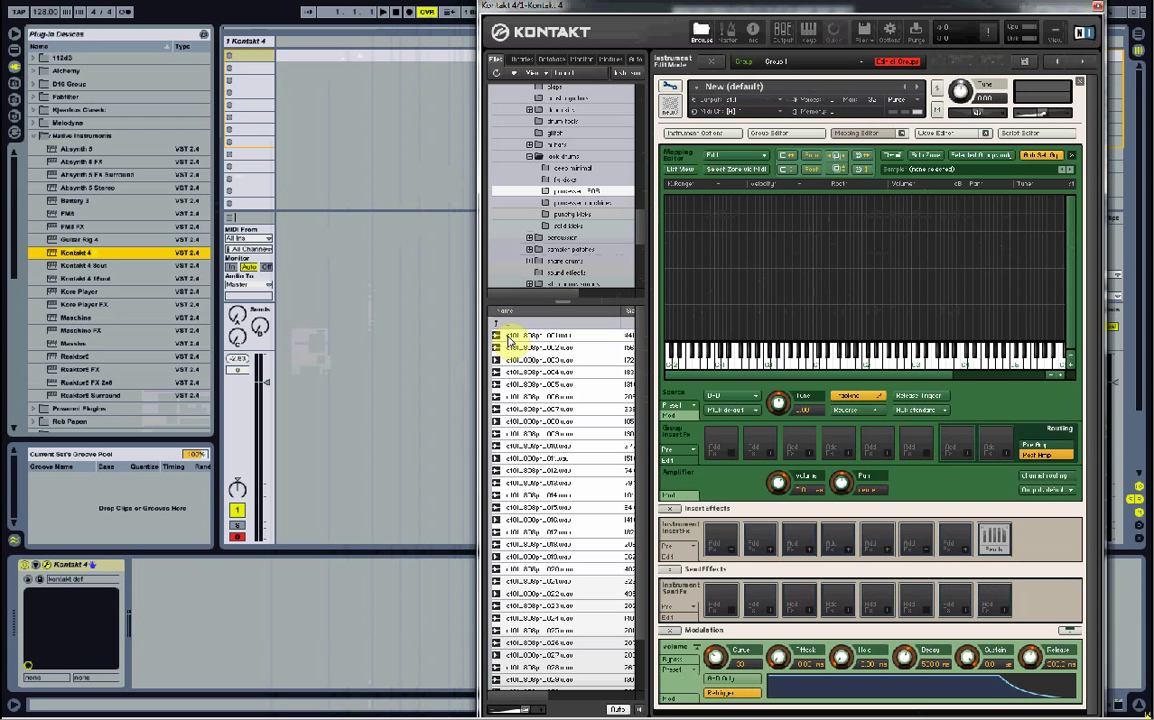
pyautogui.moveTo(510, 340)
pyautogui.mouseDown()
pyautogui.moveTo(780, 317)
pyautogui.moveTo(778, 335)
pyautogui.moveTo(818, 335)
pyautogui.mouseUp()
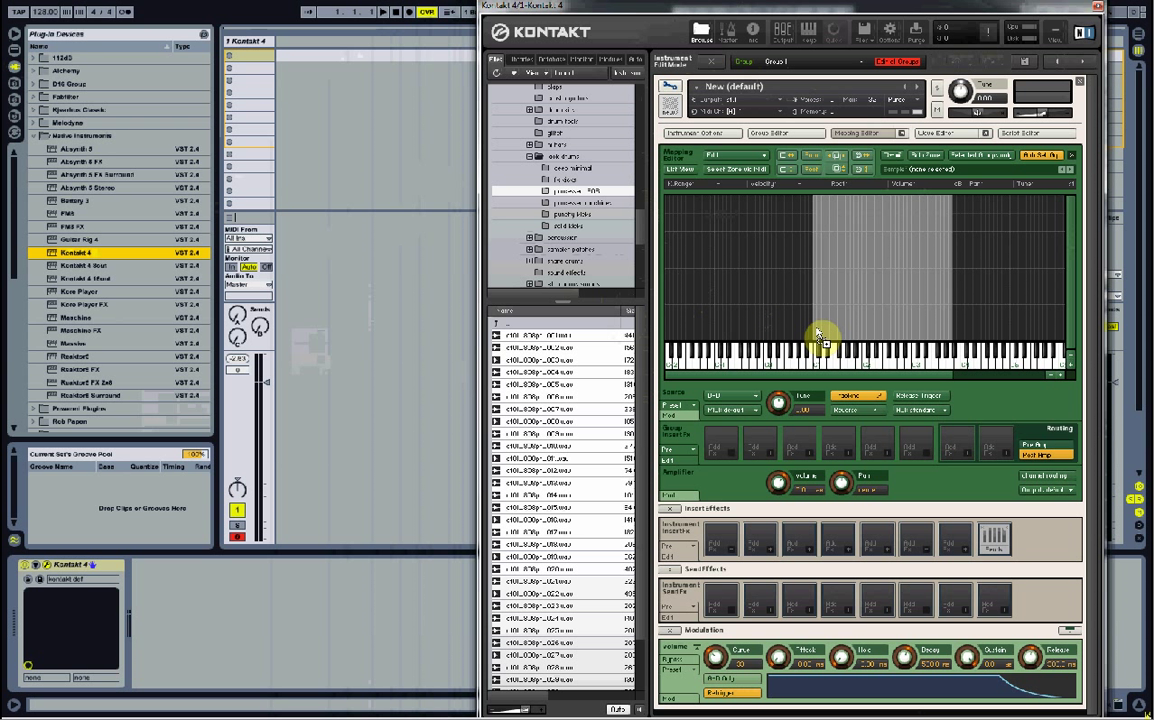
pyautogui.moveTo(818, 335); pyautogui.dragTo(819, 330)
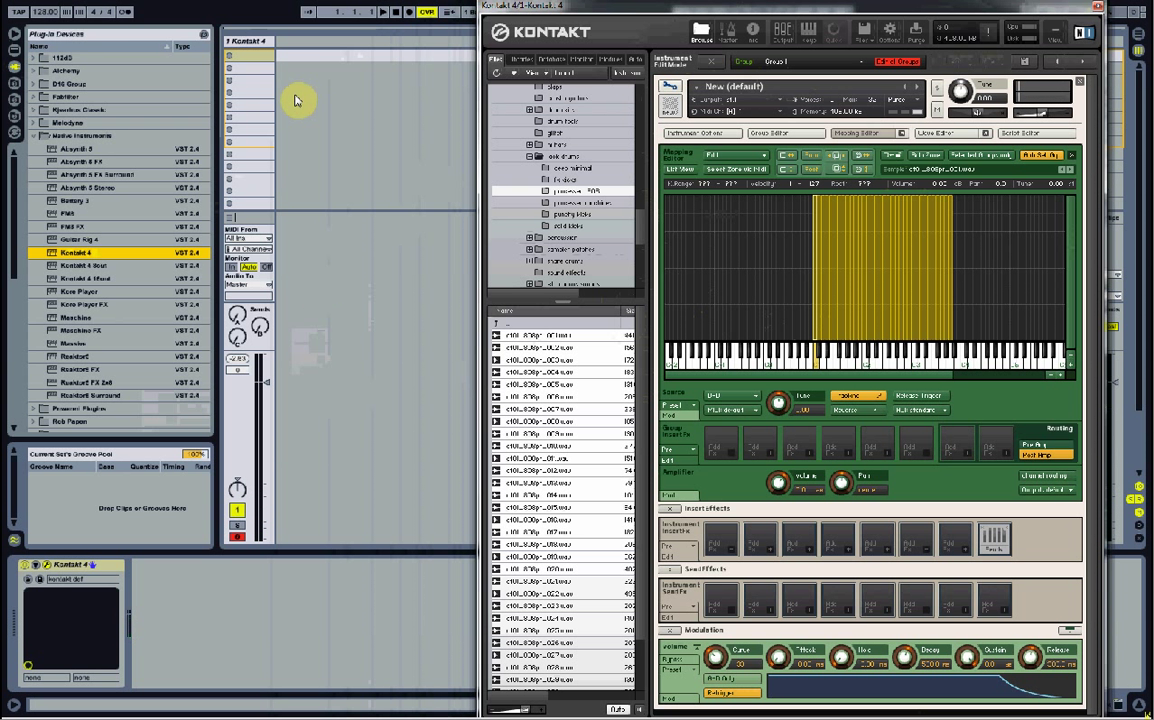
# Step: Create an empty MIDI clip in the Kontakt 4 track's first slot and close the plug-in window
pyautogui.doubleClick(315, 67)
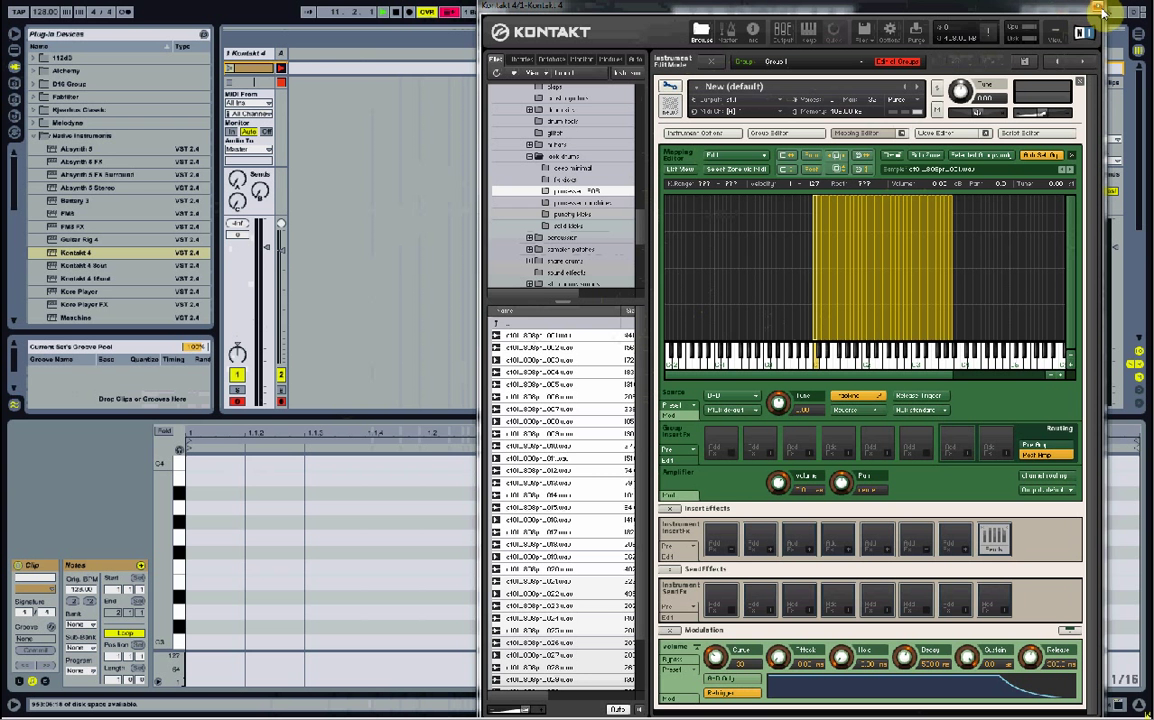
pyautogui.click(1099, 10)
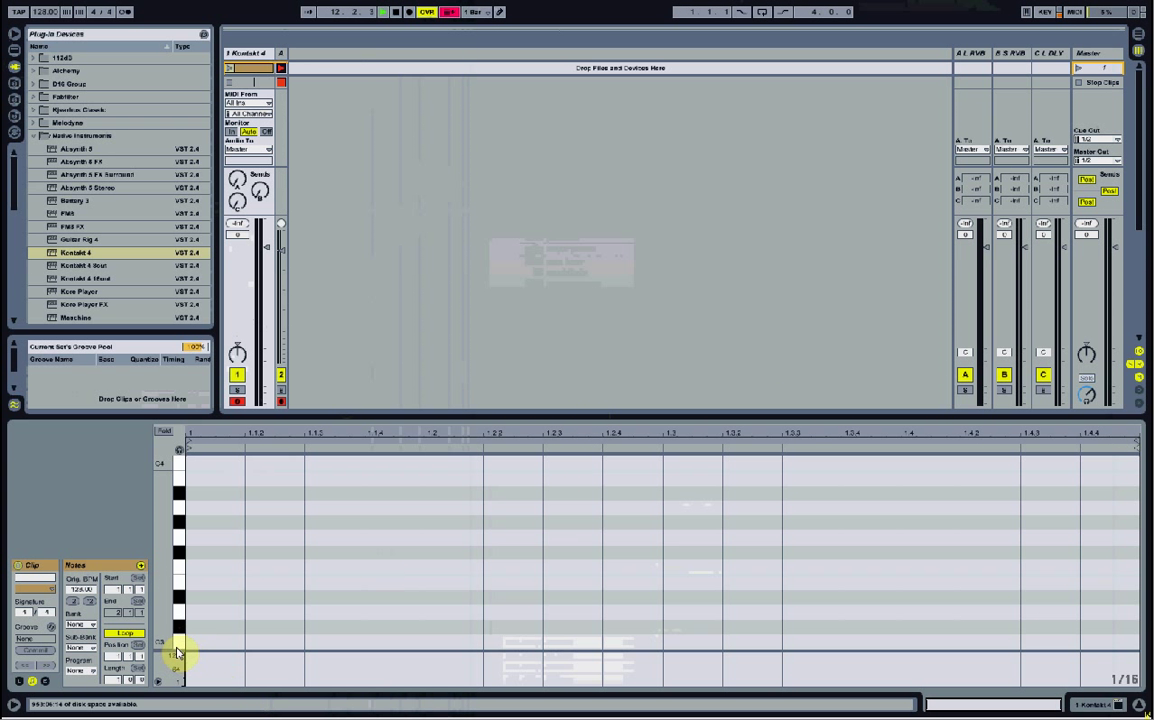
# Step: Audition the mapped kick samples on the piano roll keys from C1 up to G1
pyautogui.scroll(-5, 167, 626)
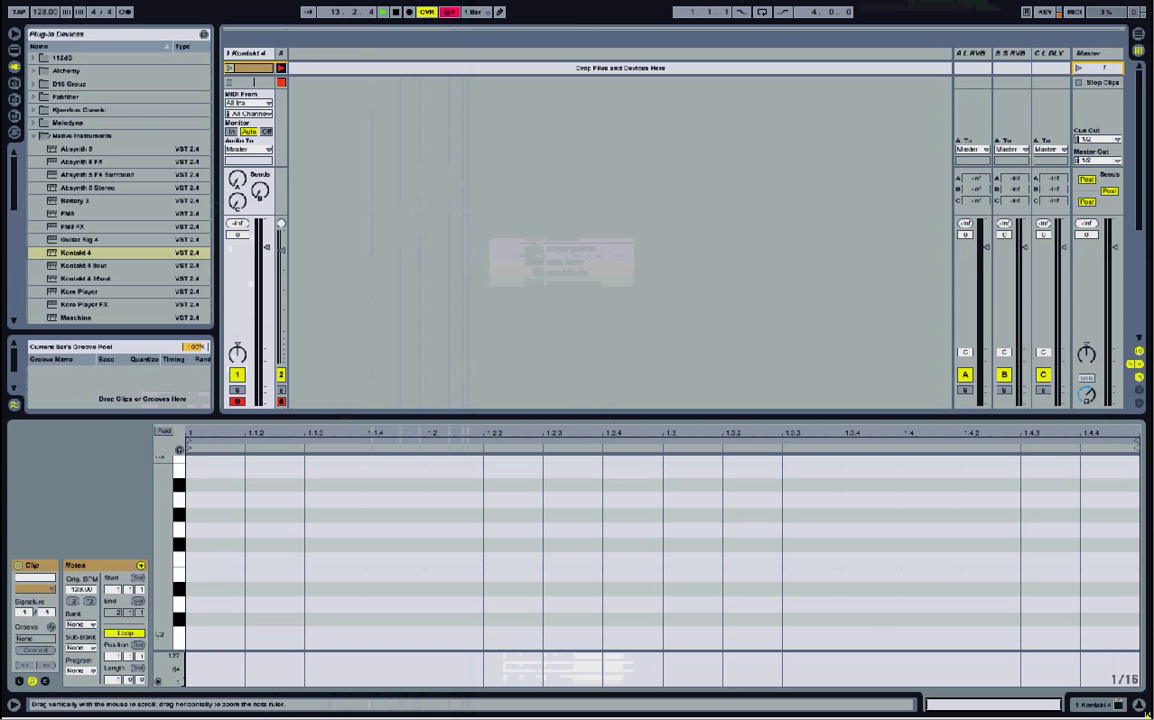
pyautogui.scroll(-6, 167, 626)
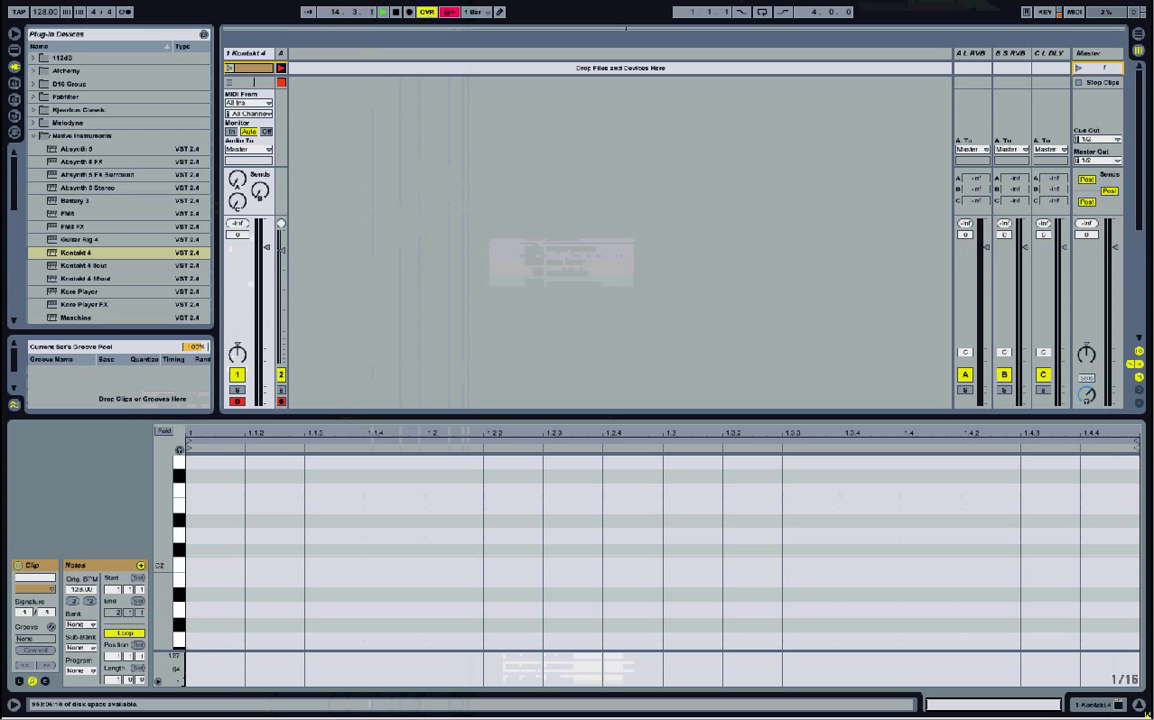
pyautogui.scroll(-3, 172, 630)
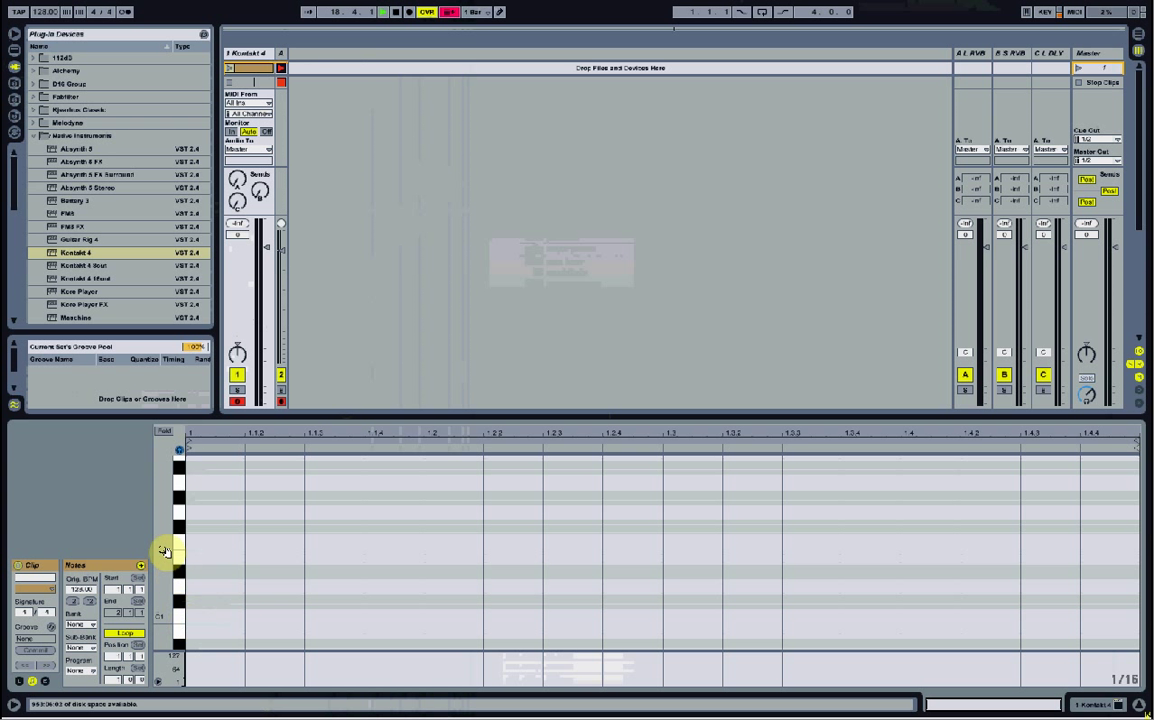
pyautogui.moveTo(160, 523); pyautogui.dragTo(180, 612)
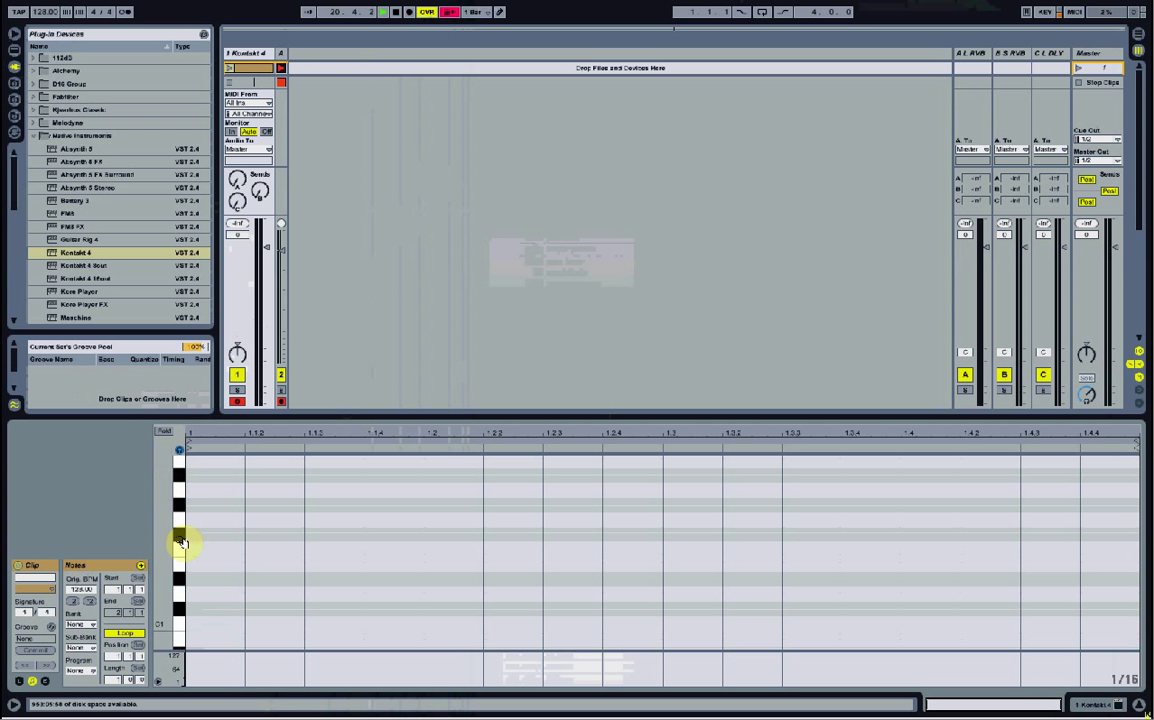
pyautogui.click(179, 628)
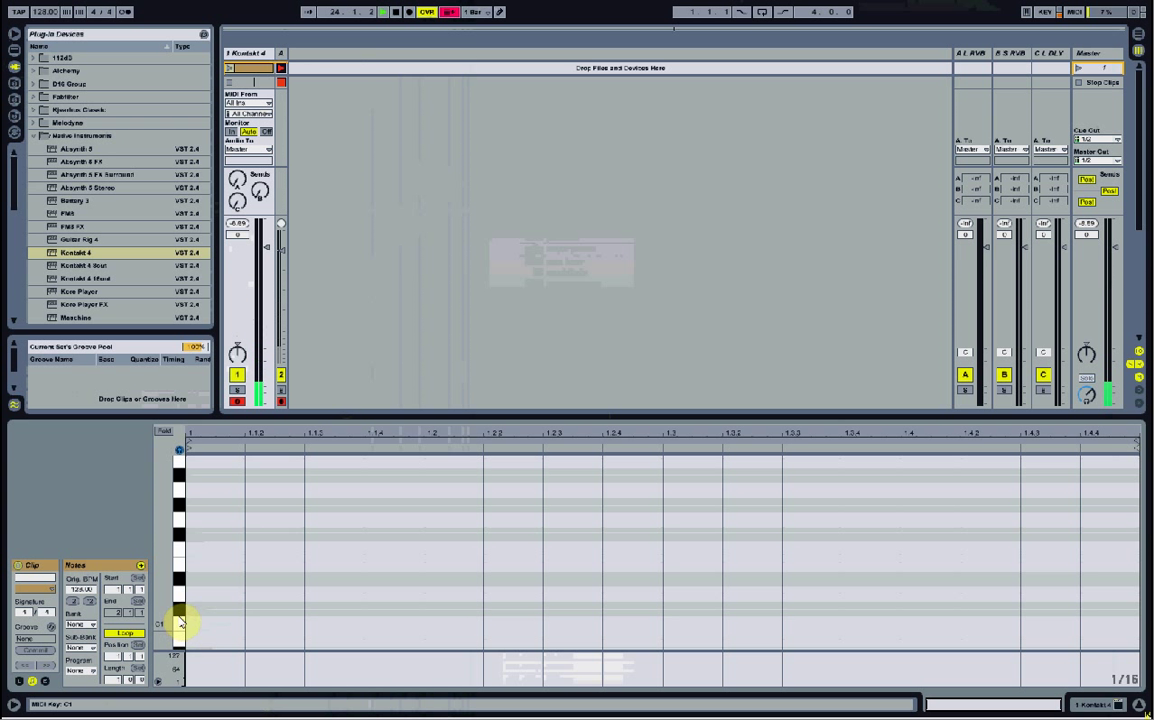
pyautogui.click(181, 608)
pyautogui.click(181, 603)
pyautogui.click(183, 583)
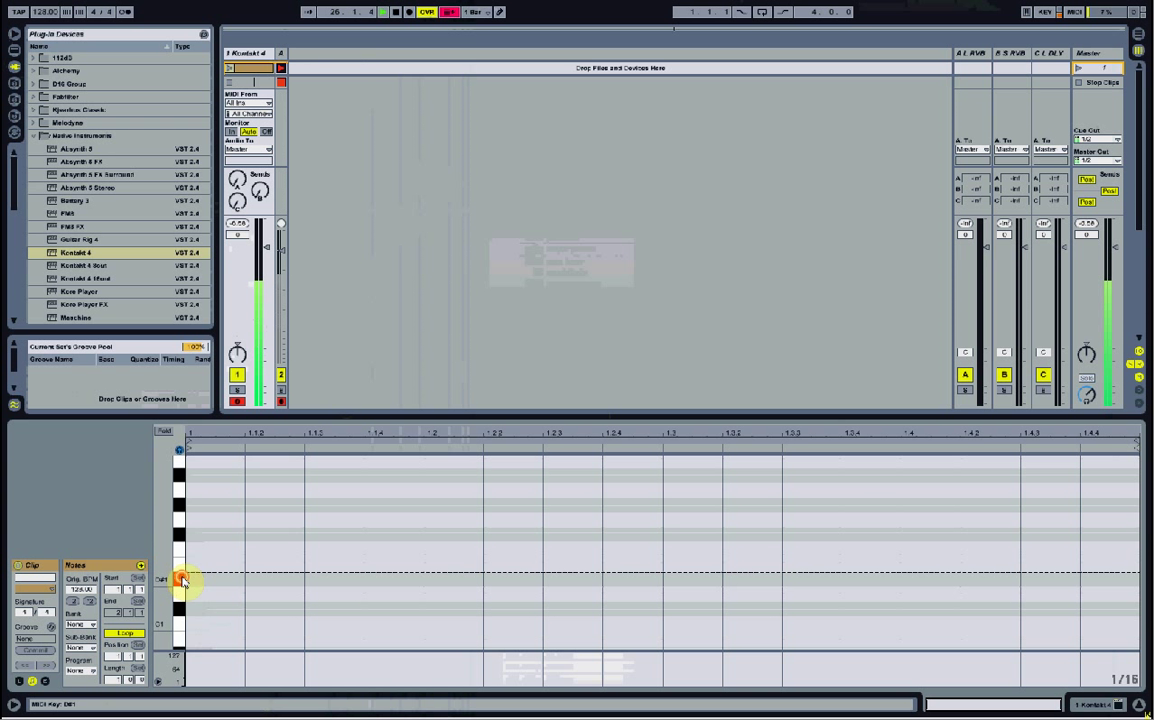
pyautogui.click(180, 571)
pyautogui.click(180, 551)
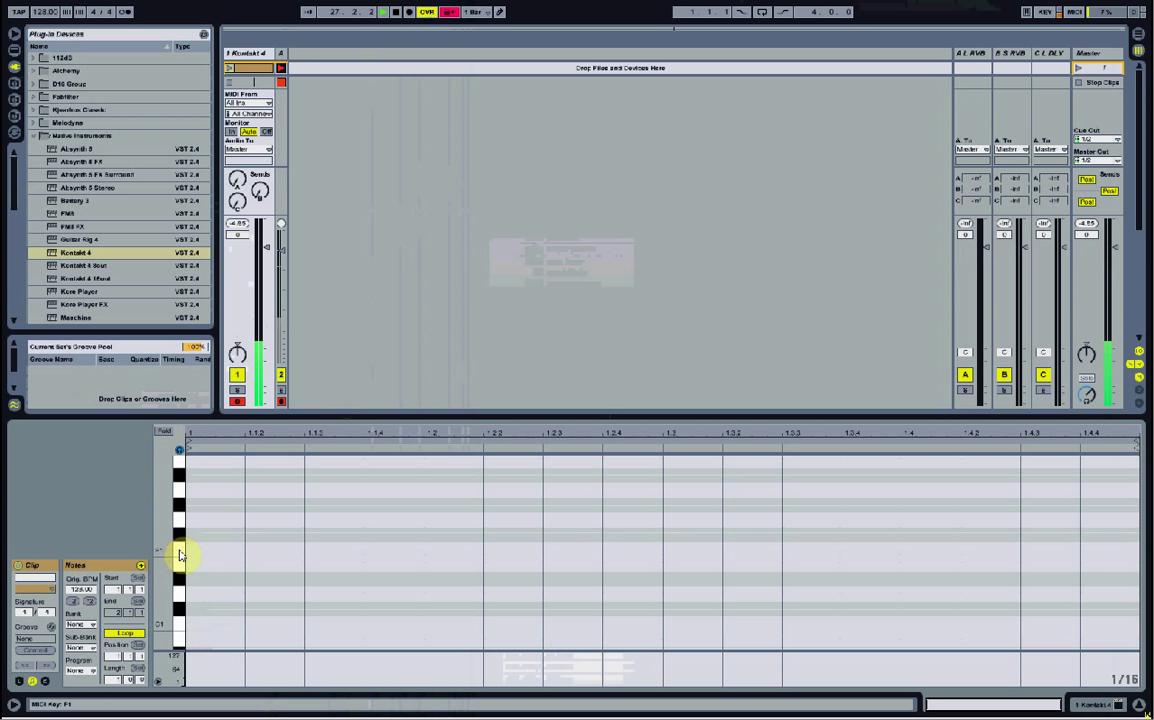
pyautogui.click(181, 536)
pyautogui.click(180, 521)
pyautogui.click(180, 519)
pyautogui.click(180, 517)
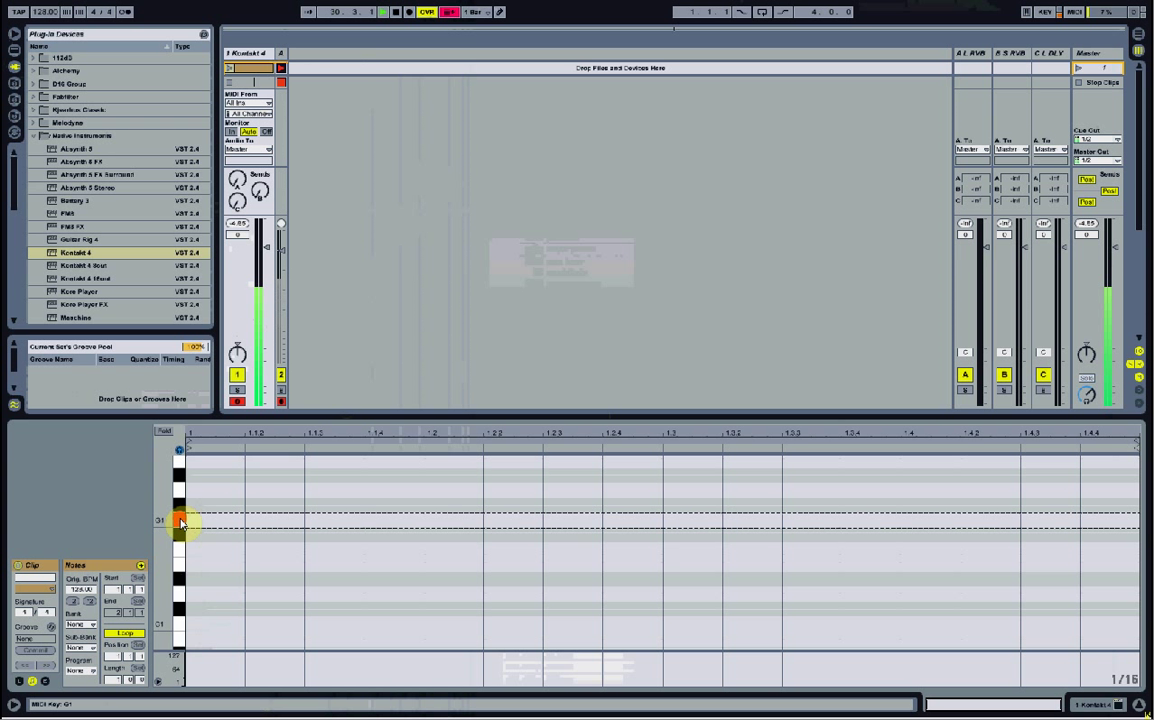
pyautogui.click(180, 521)
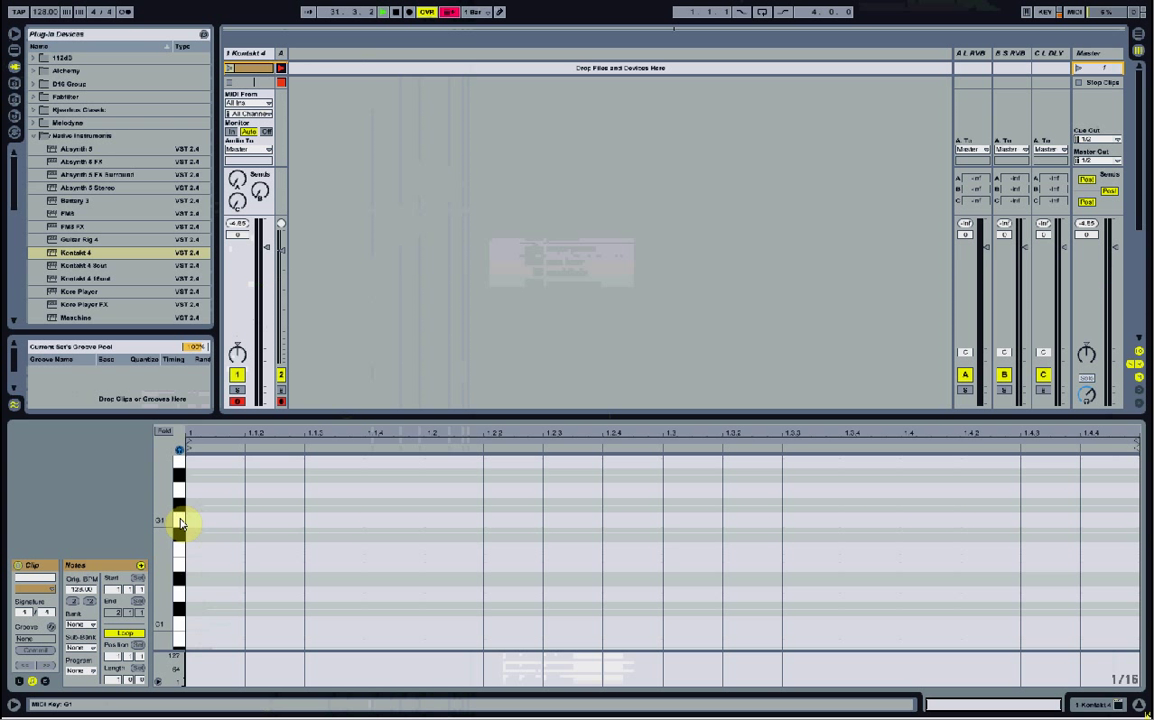
# Step: Draw four G1 kick notes on a 1/8 grid at 1, 1.2, 1.3 and 1.4, and enlarge the velocity lane
pyautogui.hotkey('ctrl', '1')
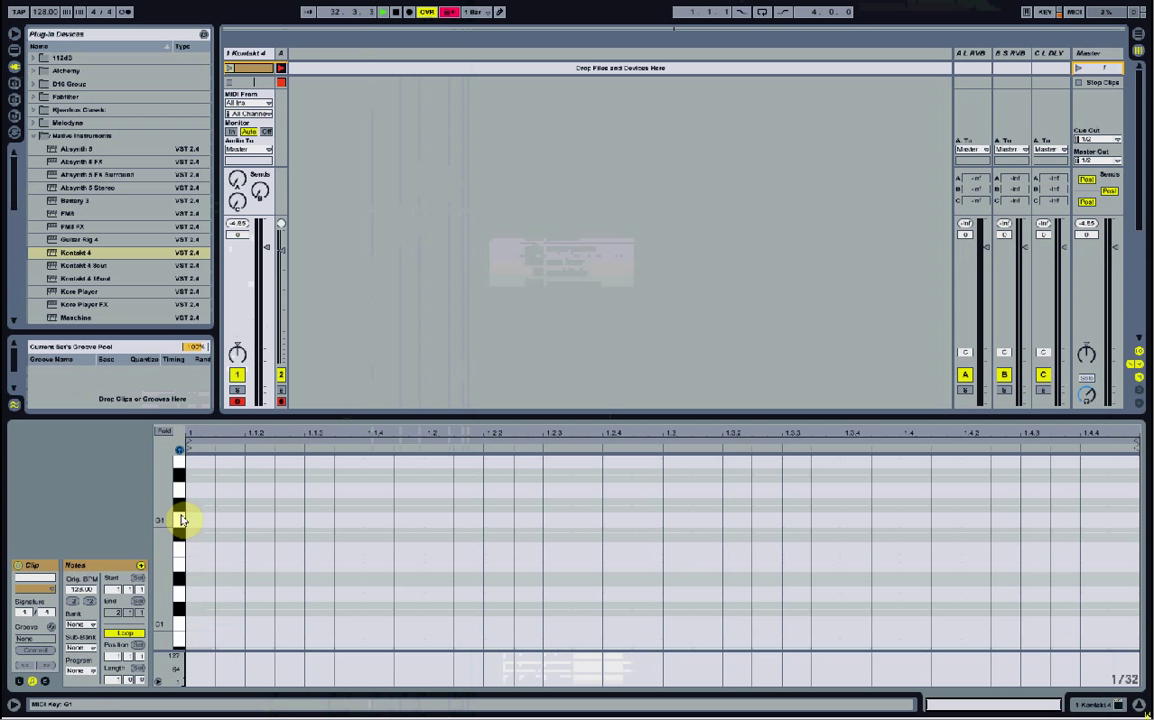
pyautogui.hotkey('ctrl', '2')
pyautogui.hotkey('ctrl', '2')
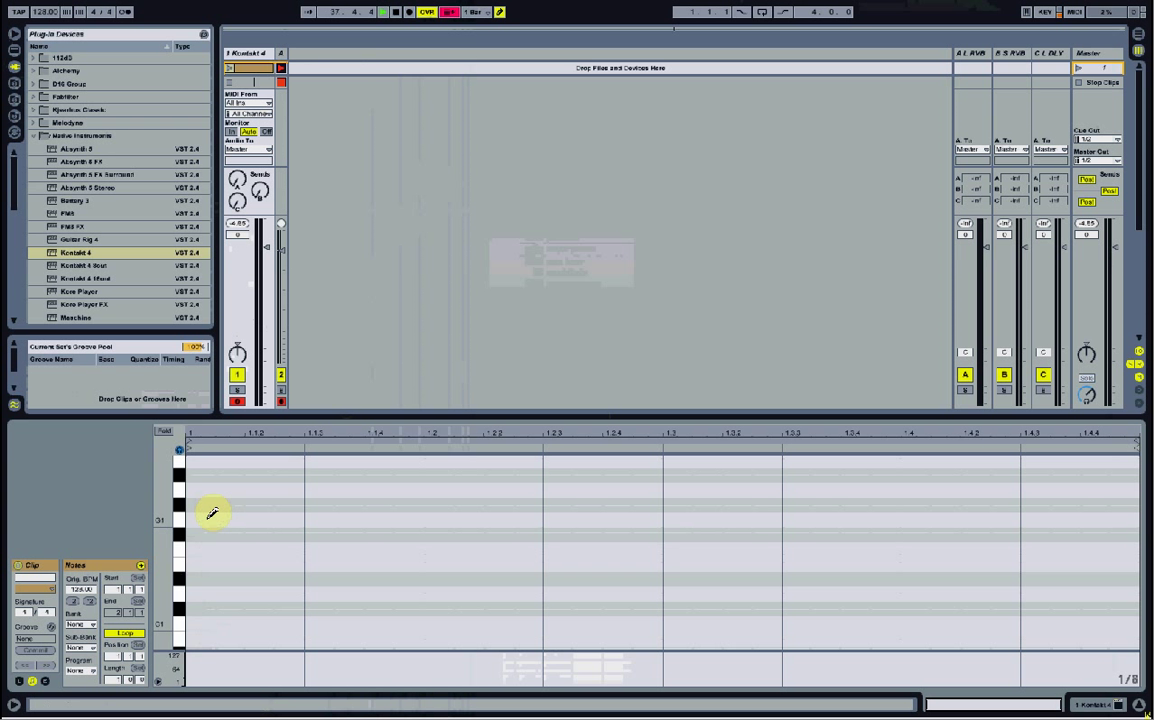
pyautogui.click(212, 517)
pyautogui.click(458, 515)
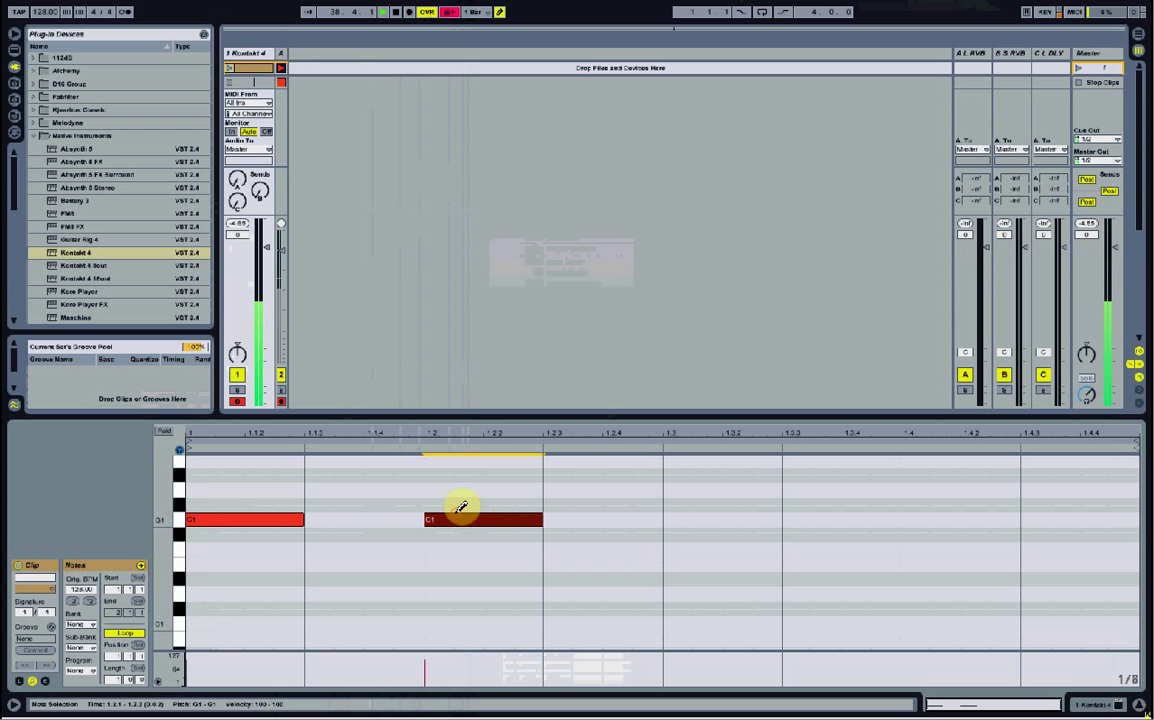
pyautogui.click(708, 518)
pyautogui.click(924, 518)
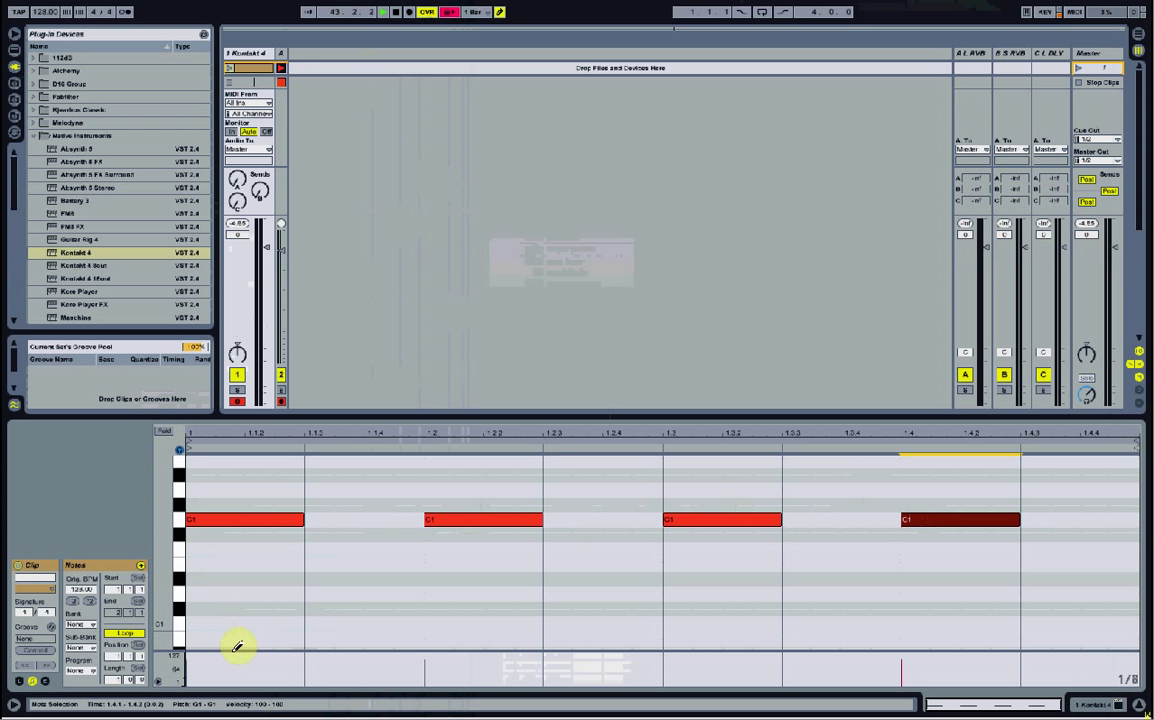
pyautogui.moveTo(230, 650); pyautogui.dragTo(234, 622)
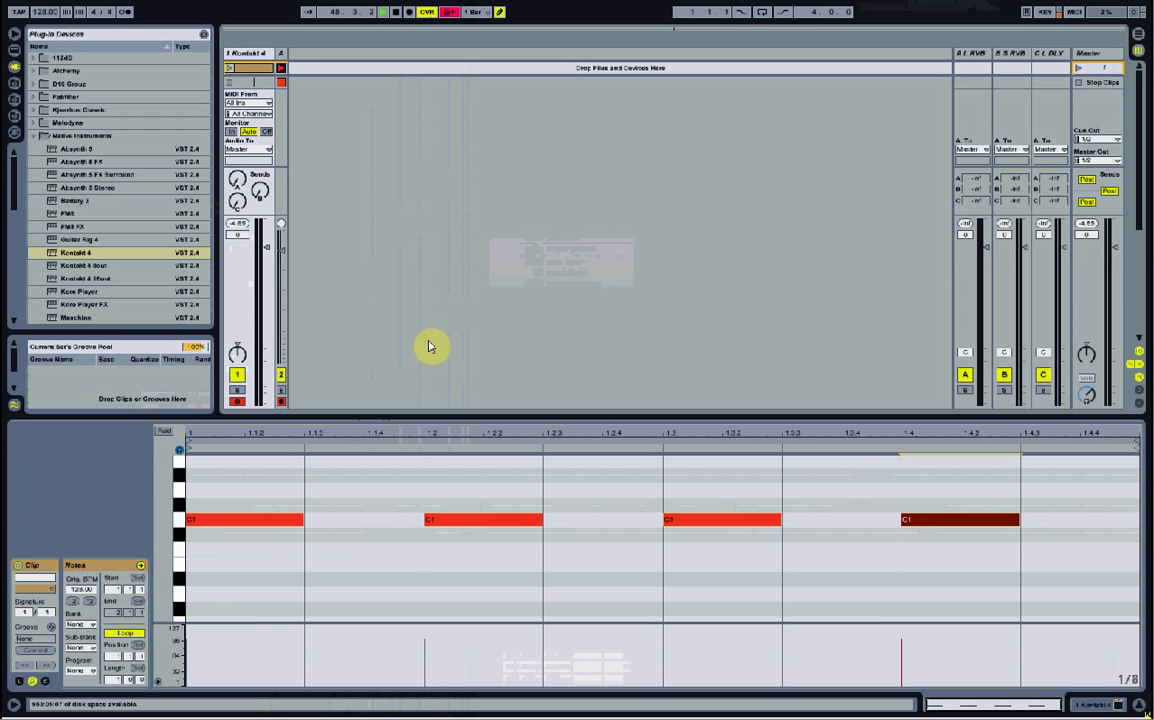
# Step: Disarm the Kontakt 4 track and shorten its volume envelope release to about 154 ms in the Kontakt instrument
pyautogui.click(238, 402)
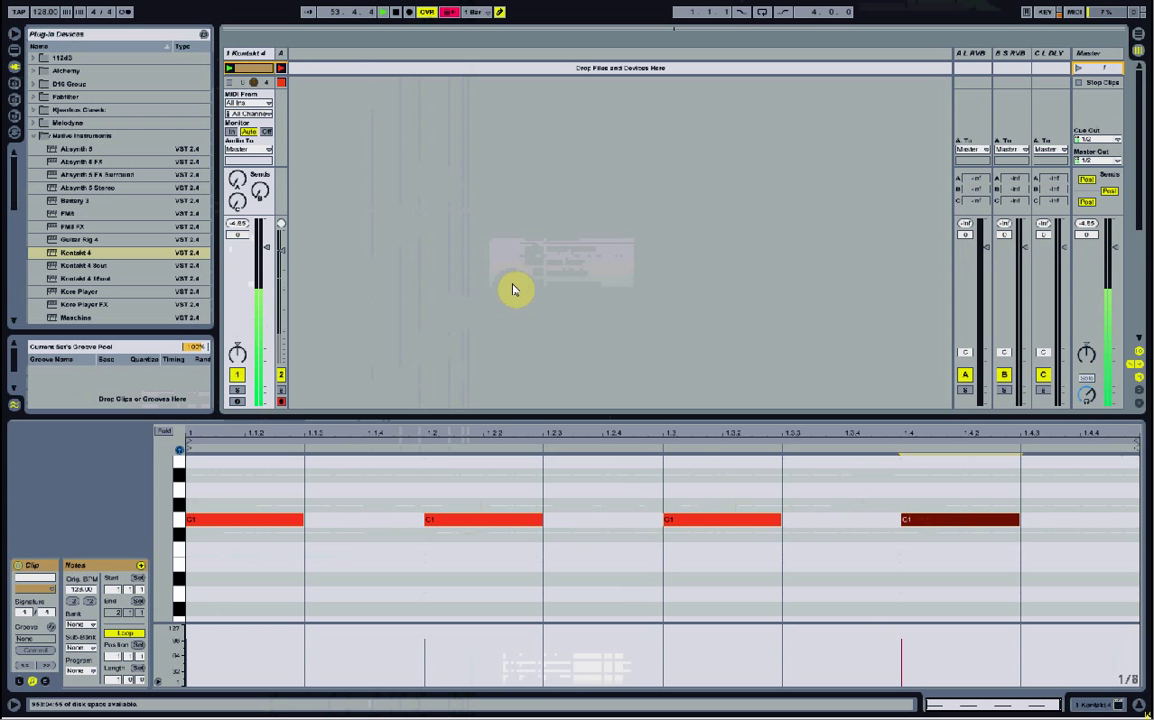
pyautogui.click(254, 55)
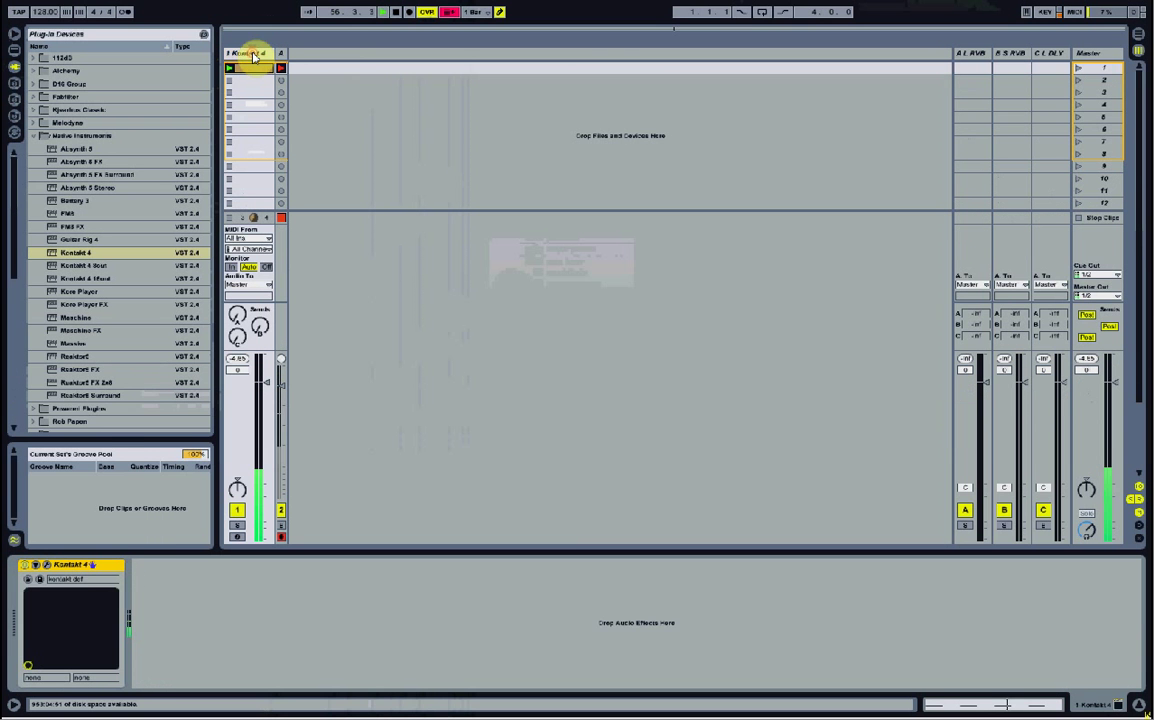
pyautogui.click(88, 564)
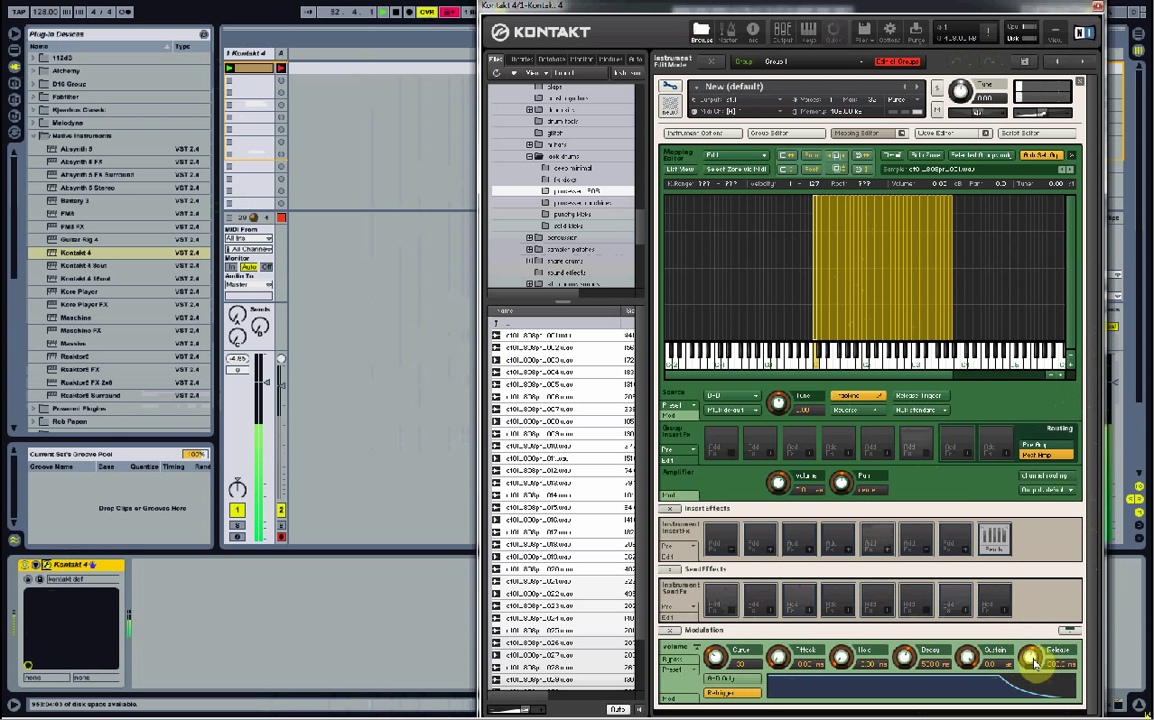
pyautogui.moveTo(1033, 665); pyautogui.dragTo(1033, 675)
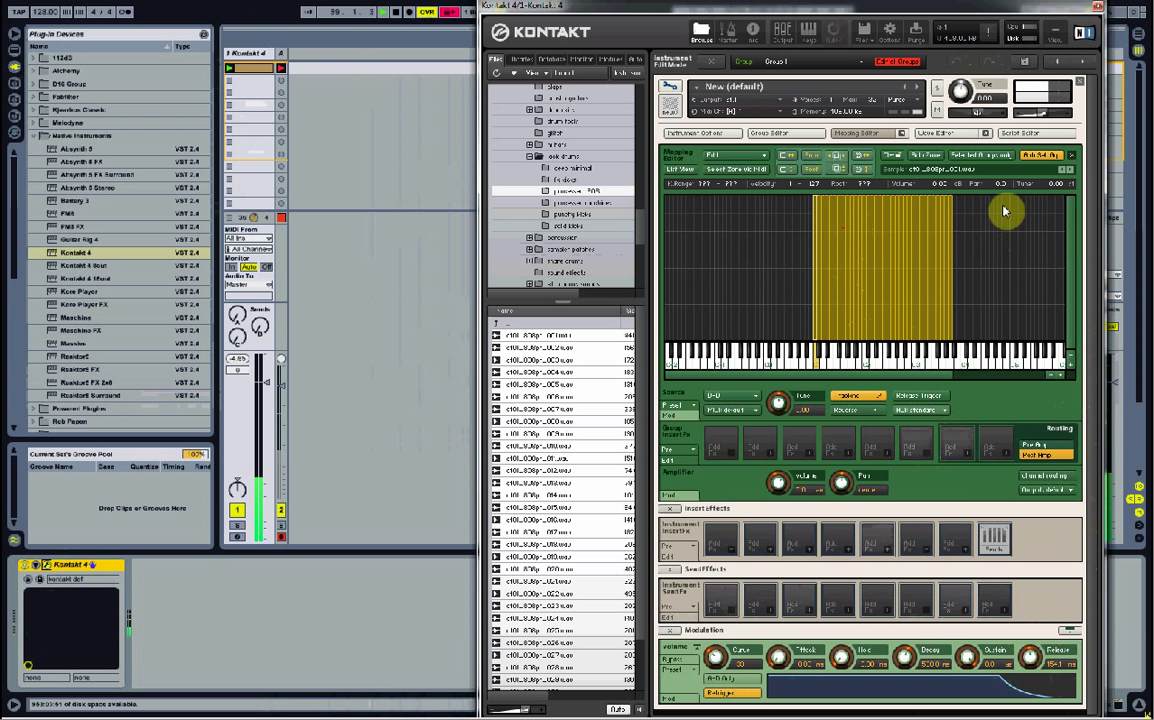
pyautogui.click(1097, 10)
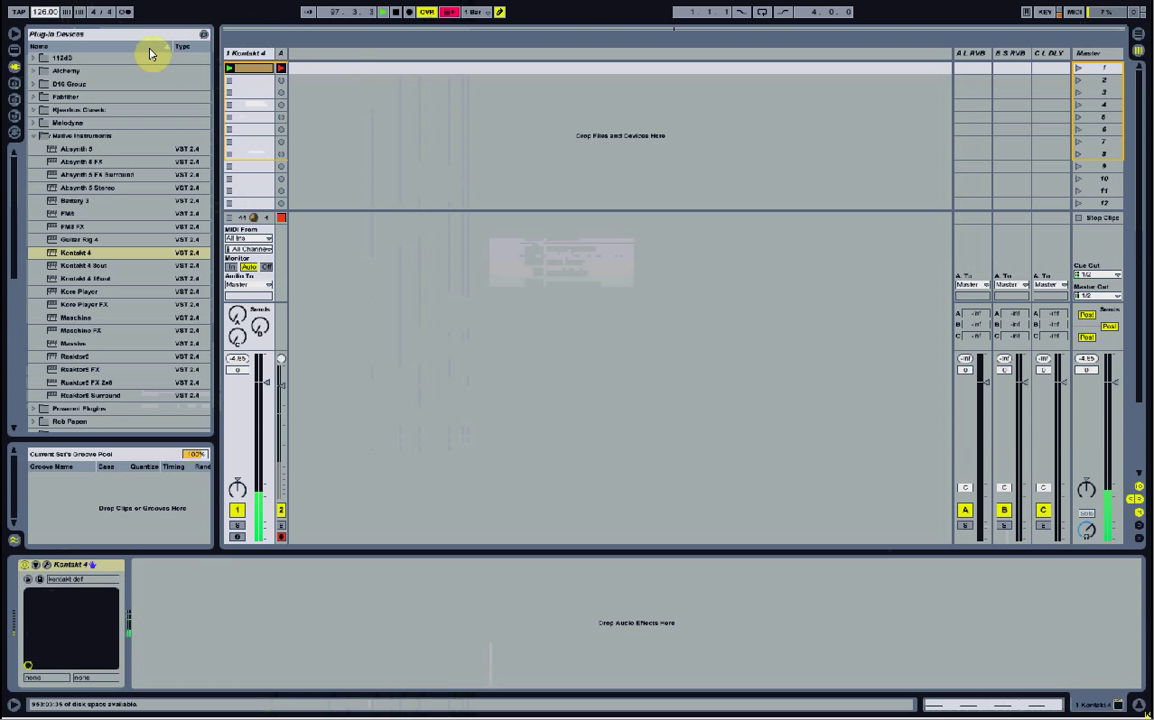
# Step: Duplicate the Kontakt 4 track and arm the copy for recording
pyautogui.click(252, 53)
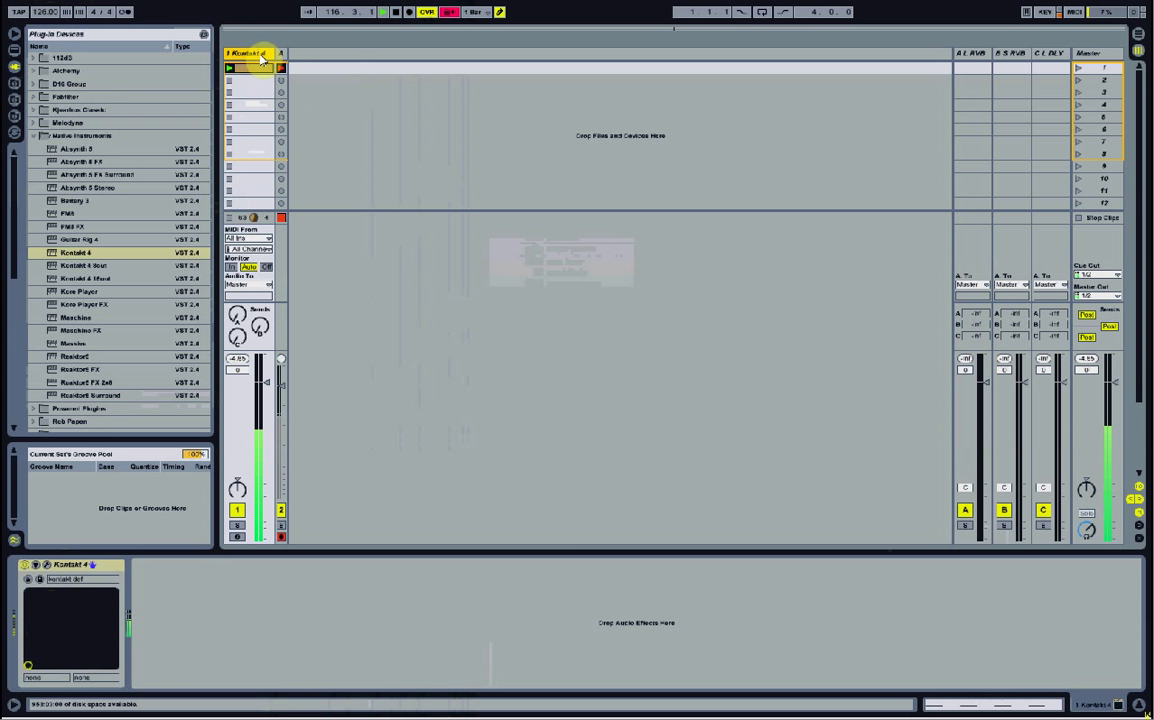
pyautogui.click(259, 57)
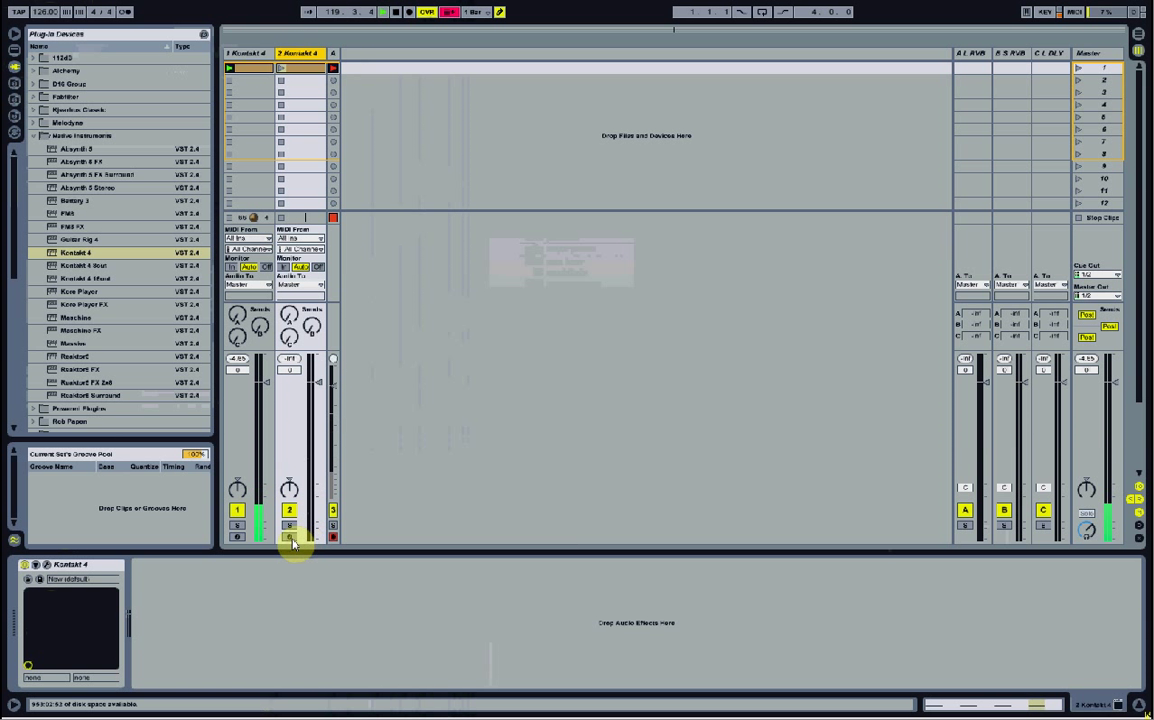
pyautogui.click(290, 536)
pyautogui.click(290, 53)
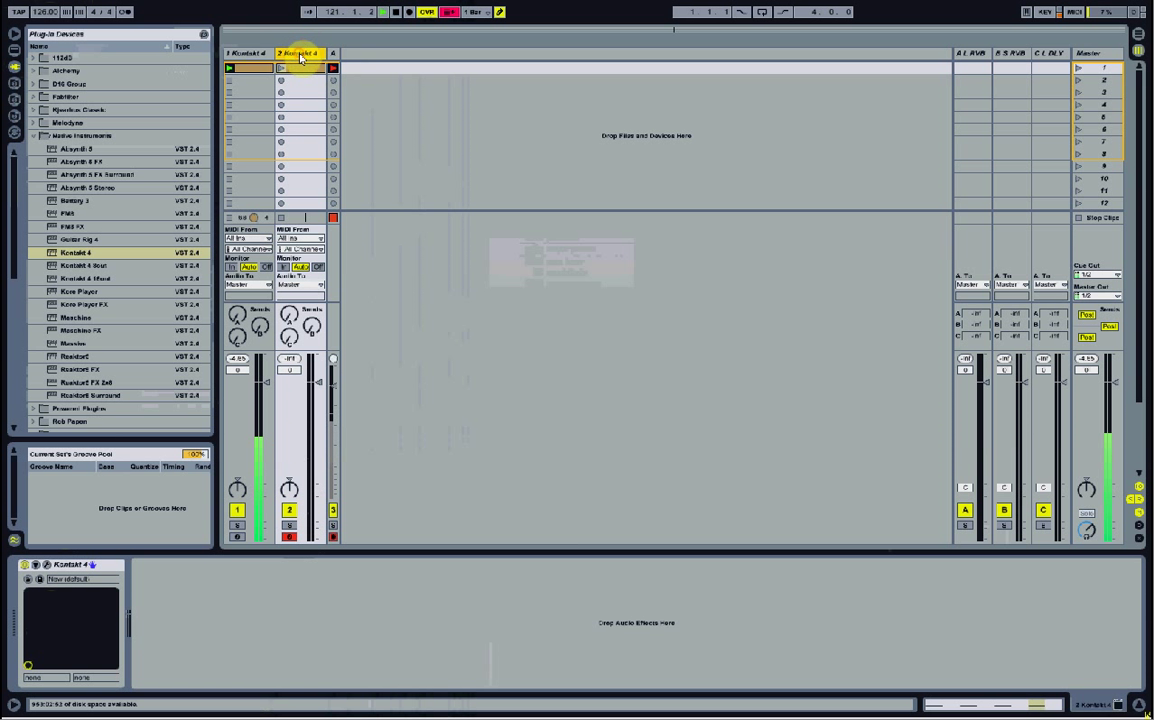
# Step: Open the duplicated track's Kontakt instrument for editing and delete all its mapped kick zones
pyautogui.click(46, 565)
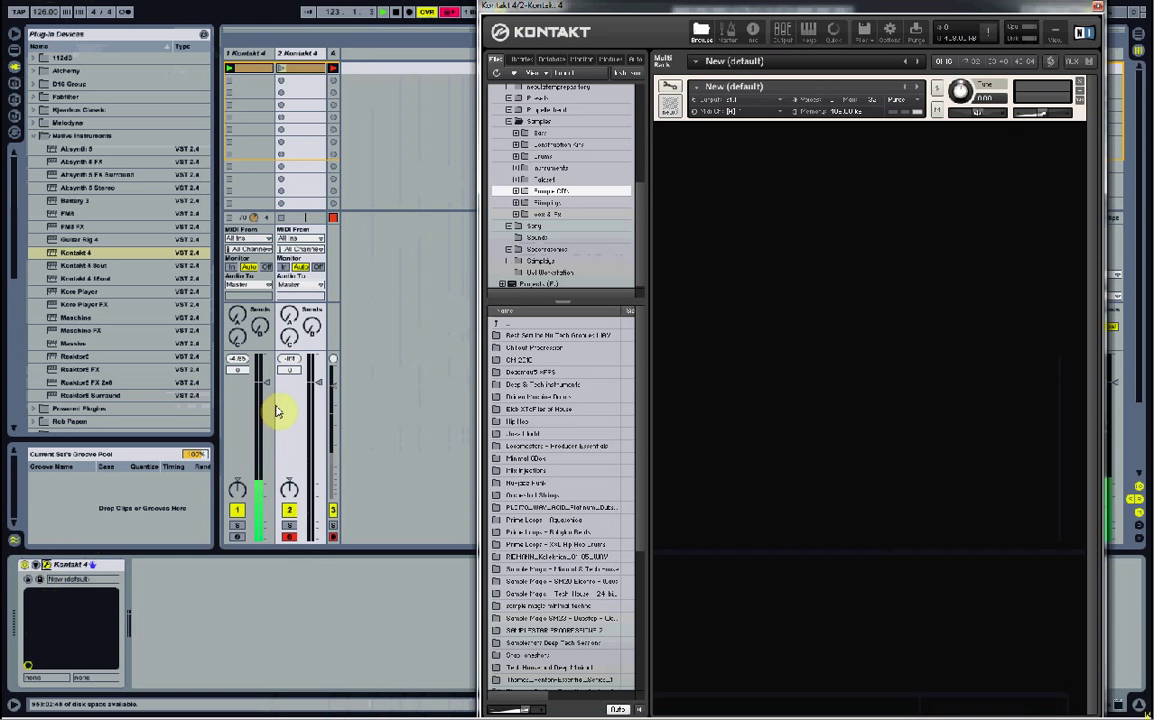
pyautogui.click(670, 92)
pyautogui.moveTo(797, 262); pyautogui.dragTo(978, 262)
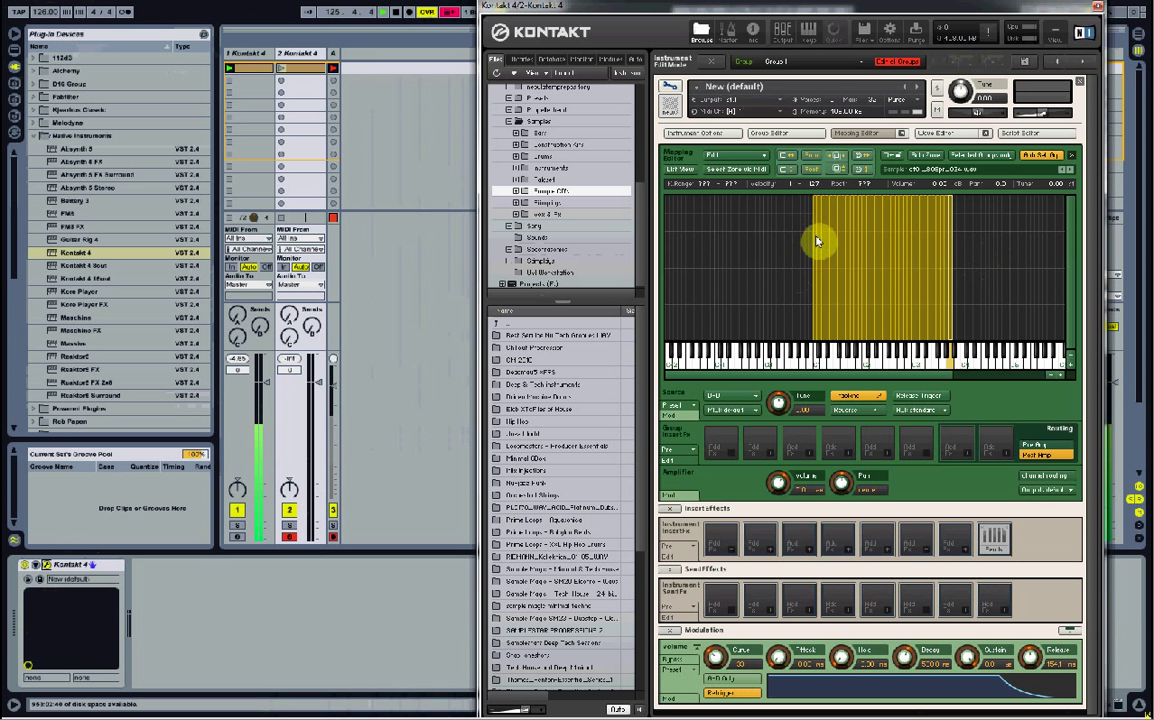
pyautogui.rightClick(817, 241)
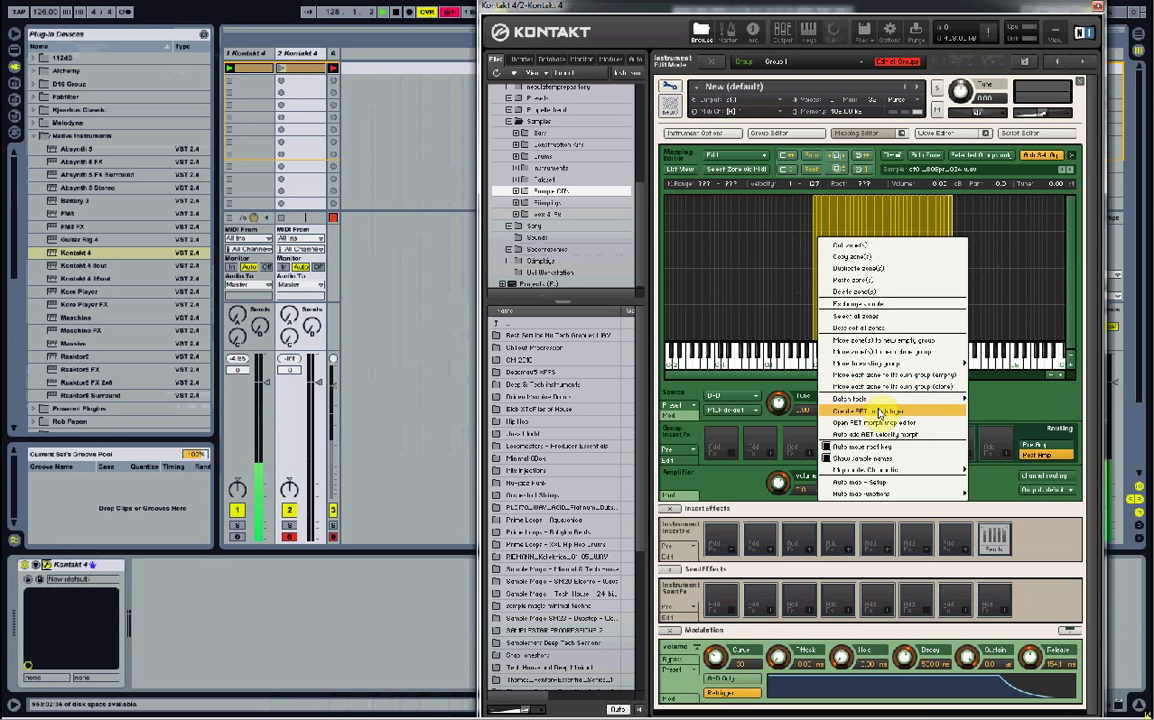
pyautogui.click(876, 291)
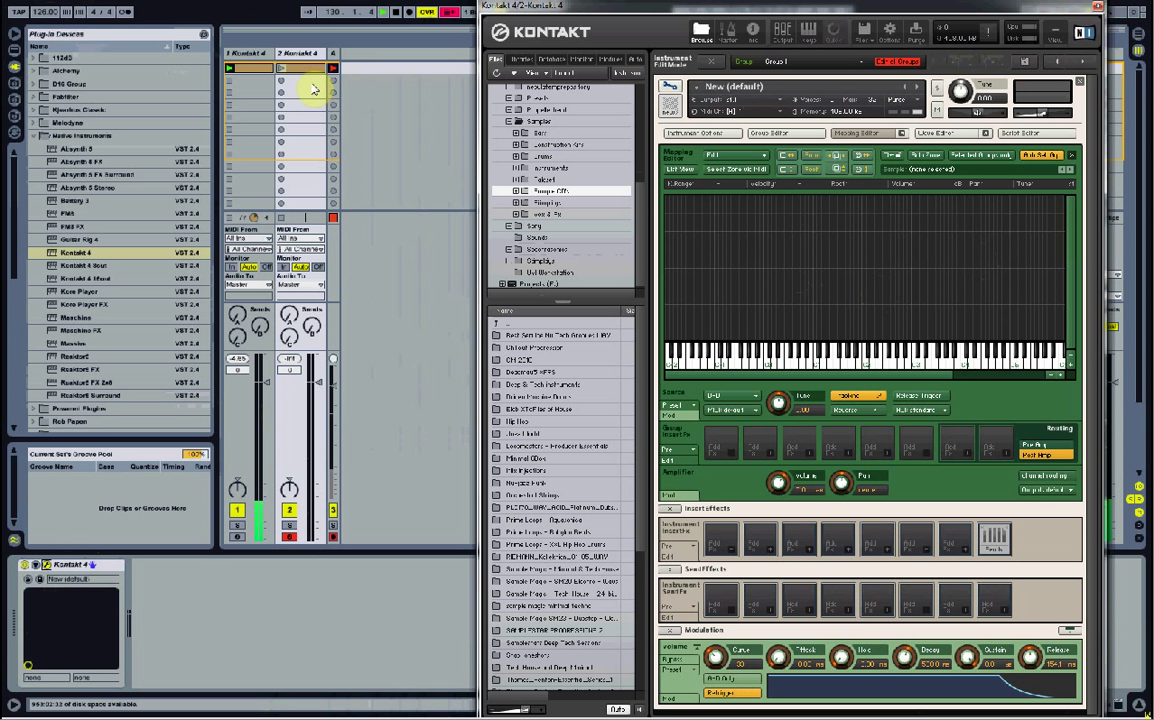
# Step: Rename the first track and its clip as Kick, and the duplicated track as Hihat
pyautogui.click(257, 58)
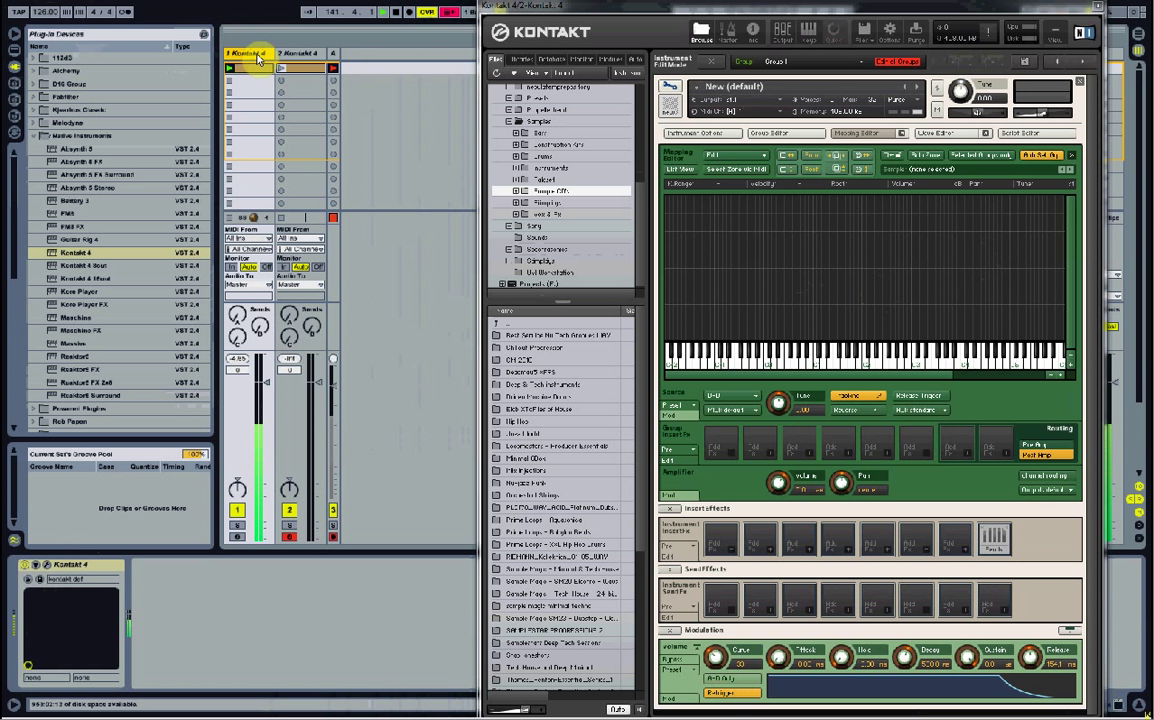
pyautogui.click(258, 57)
pyautogui.click(253, 72)
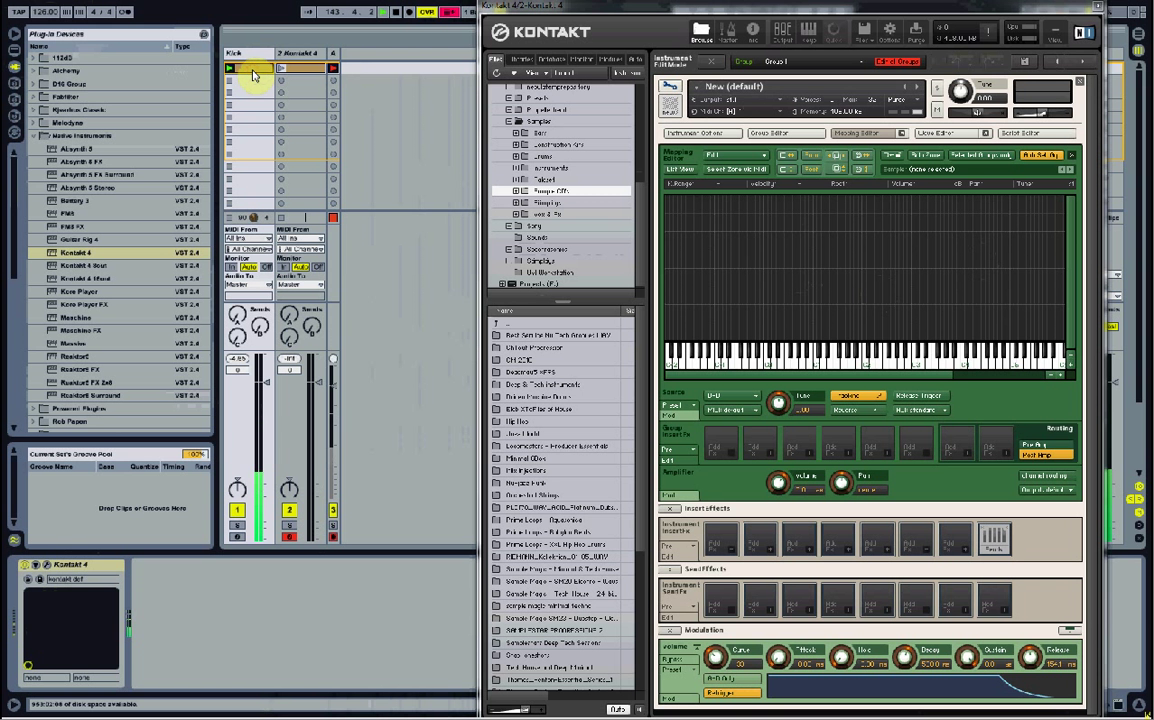
pyautogui.click(292, 55)
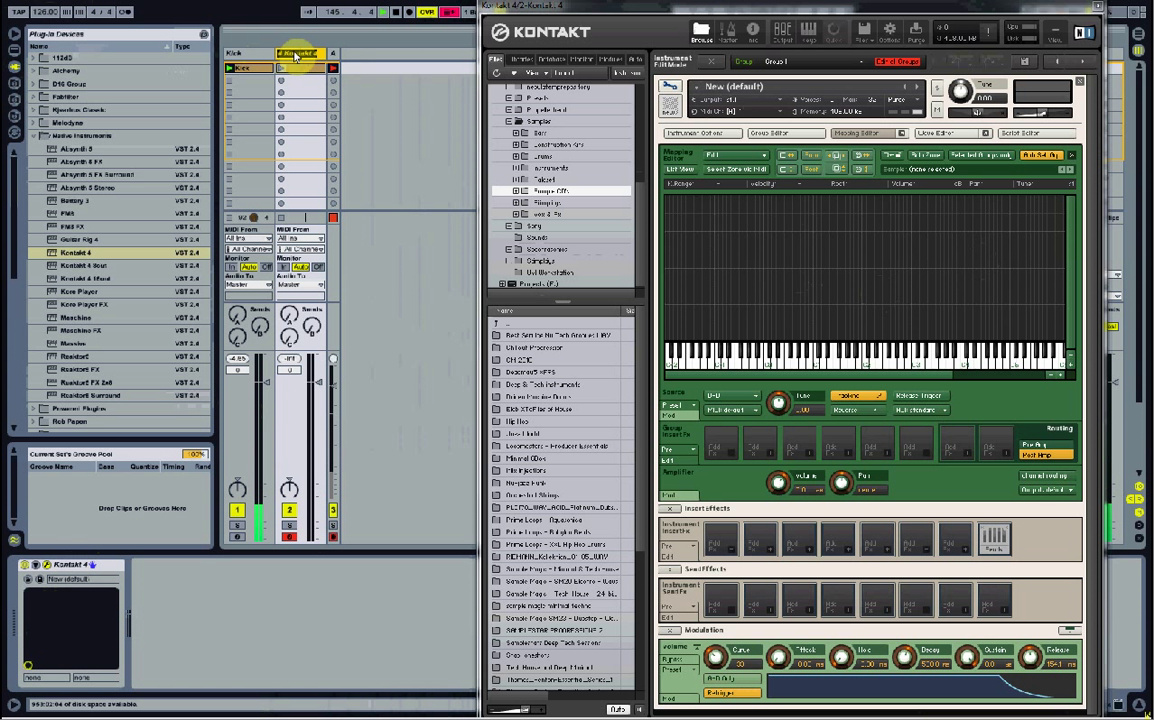
pyautogui.doubleClick(295, 55)
pyautogui.write('Hihat')
pyautogui.press('Return')
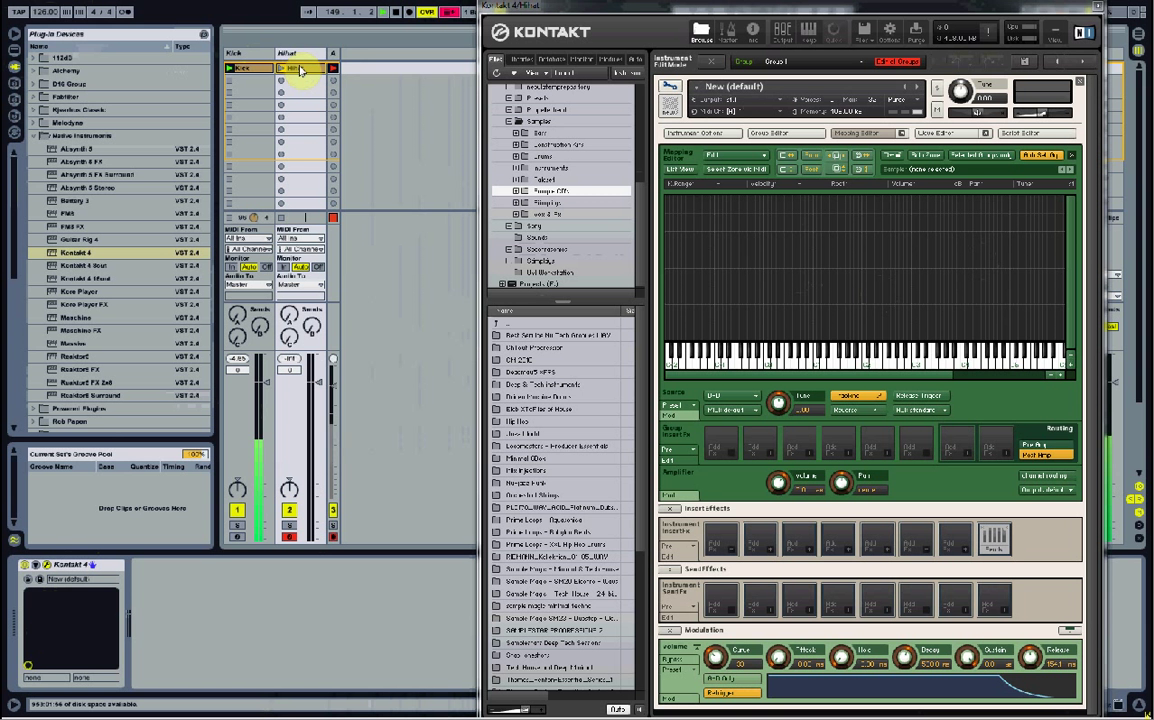
# Step: Delete the copied clip from the Hihat track's first slot and keep the track selected
pyautogui.rightClick(300, 72)
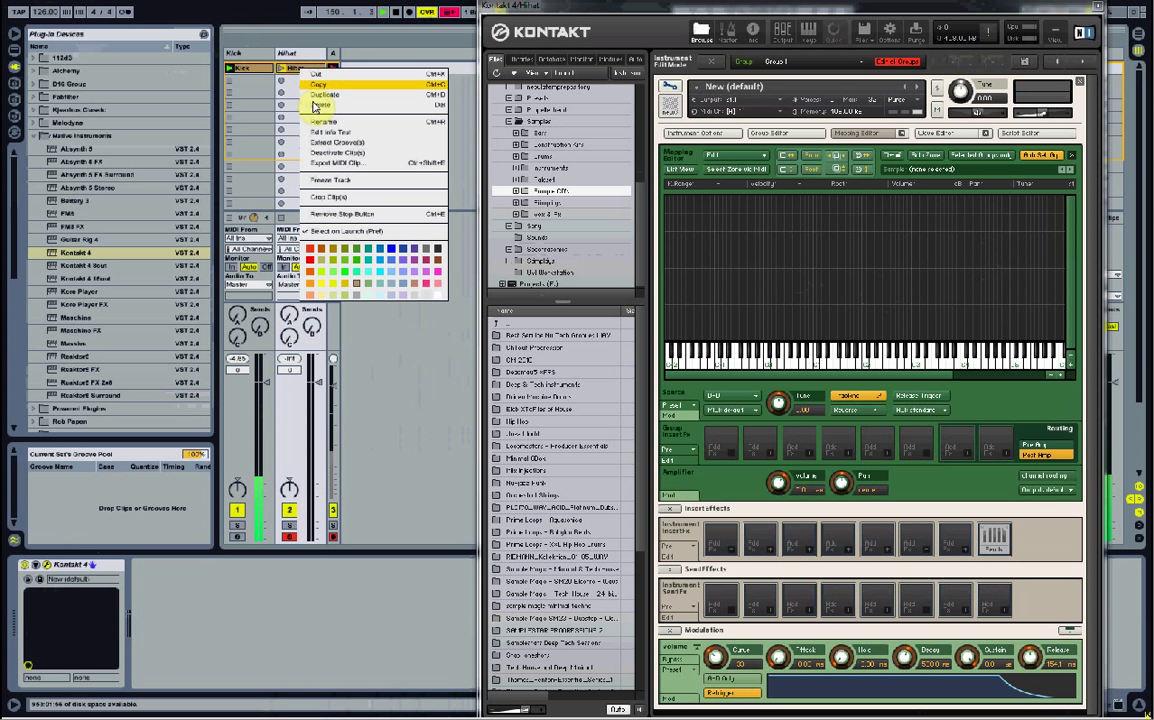
pyautogui.click(279, 89)
pyautogui.click(287, 52)
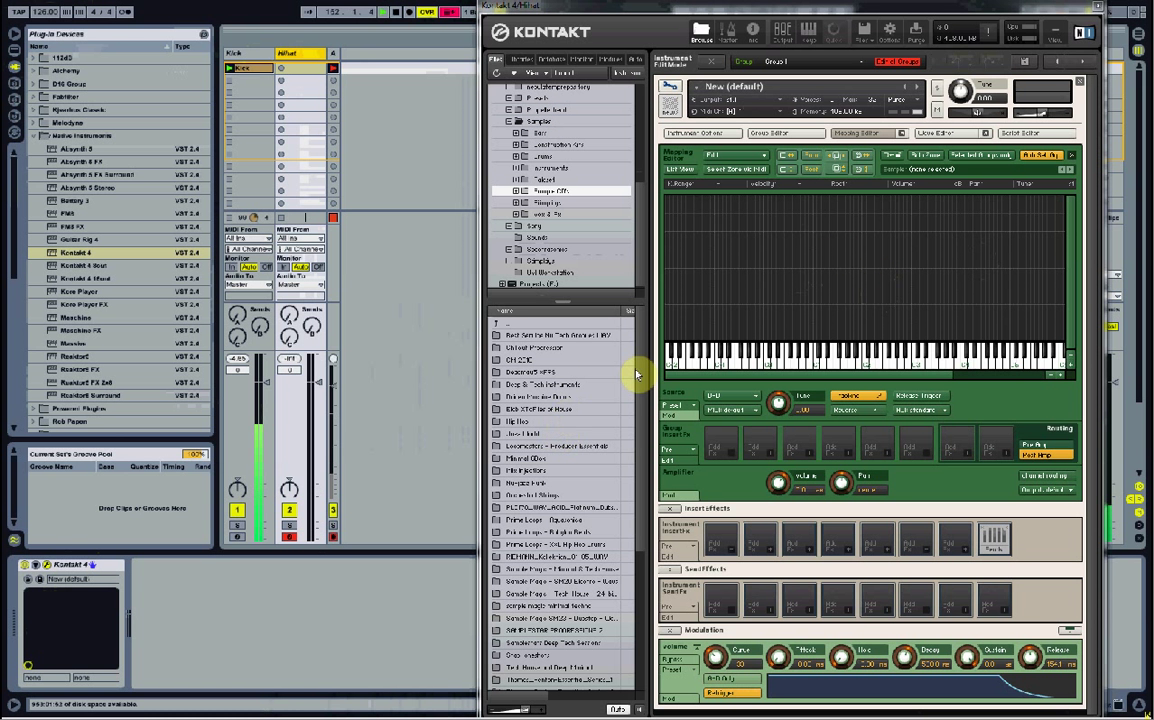
# Step: Browse the sample library to the closed hats subfolder in the Drum Tools collection's hihats folder
pyautogui.moveTo(641, 370); pyautogui.dragTo(596, 510)
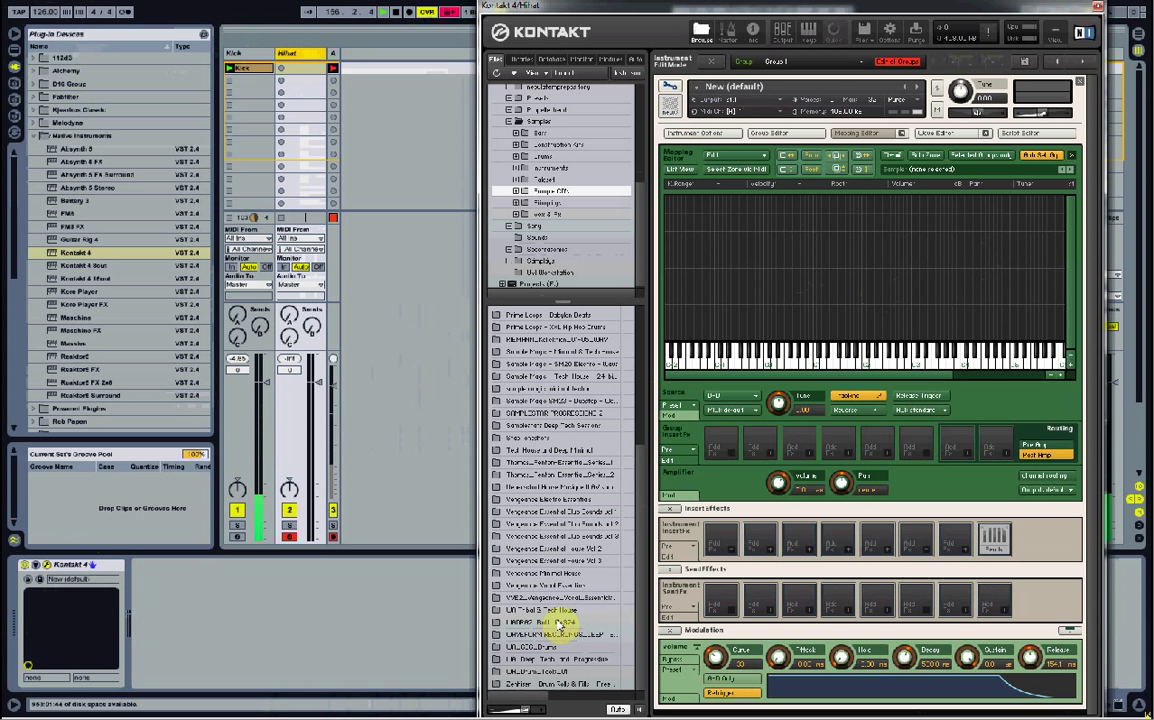
pyautogui.doubleClick(549, 674)
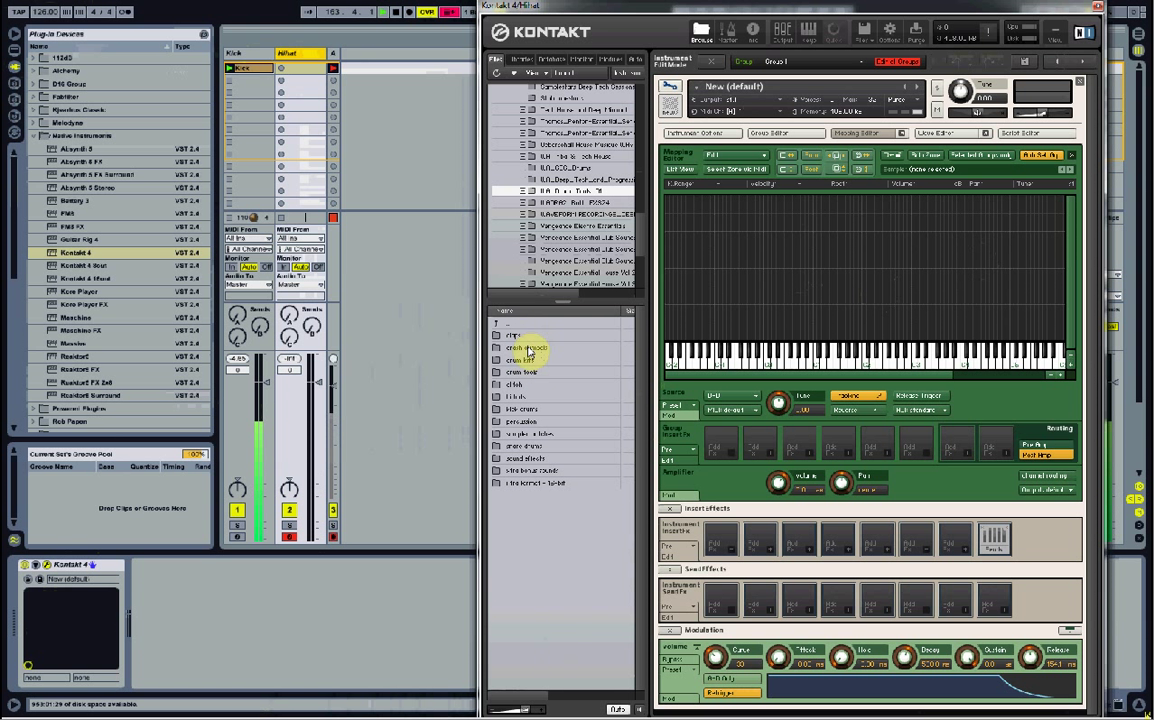
pyautogui.doubleClick(525, 398)
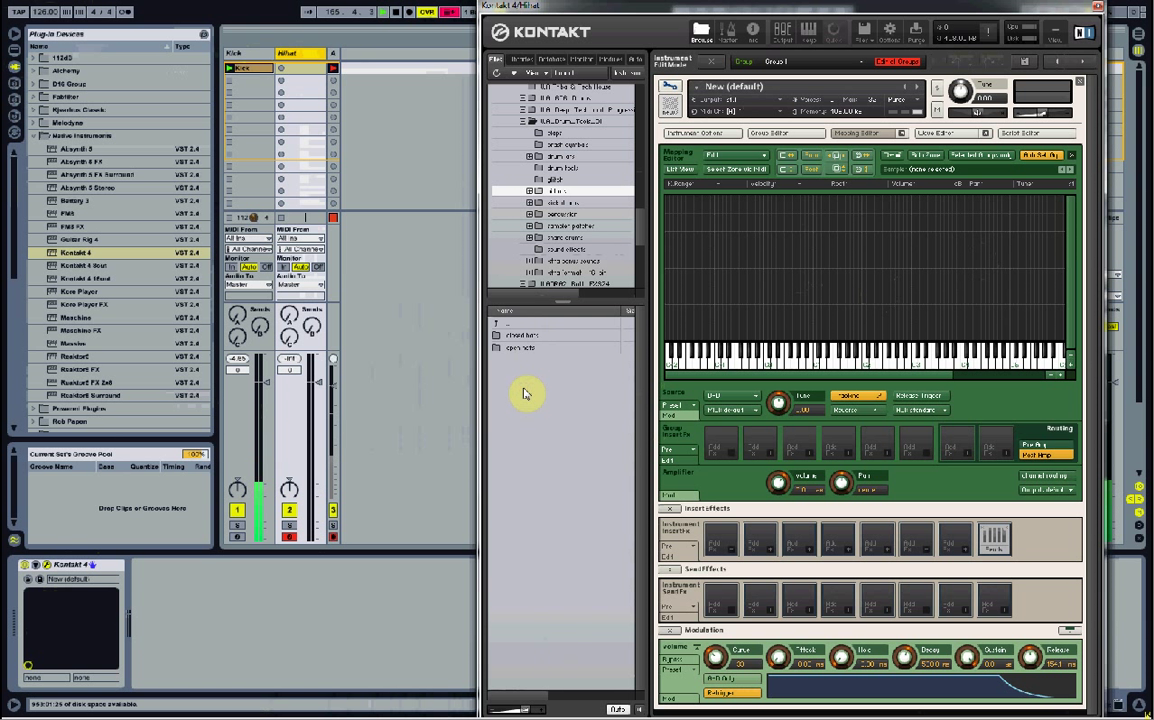
pyautogui.doubleClick(530, 337)
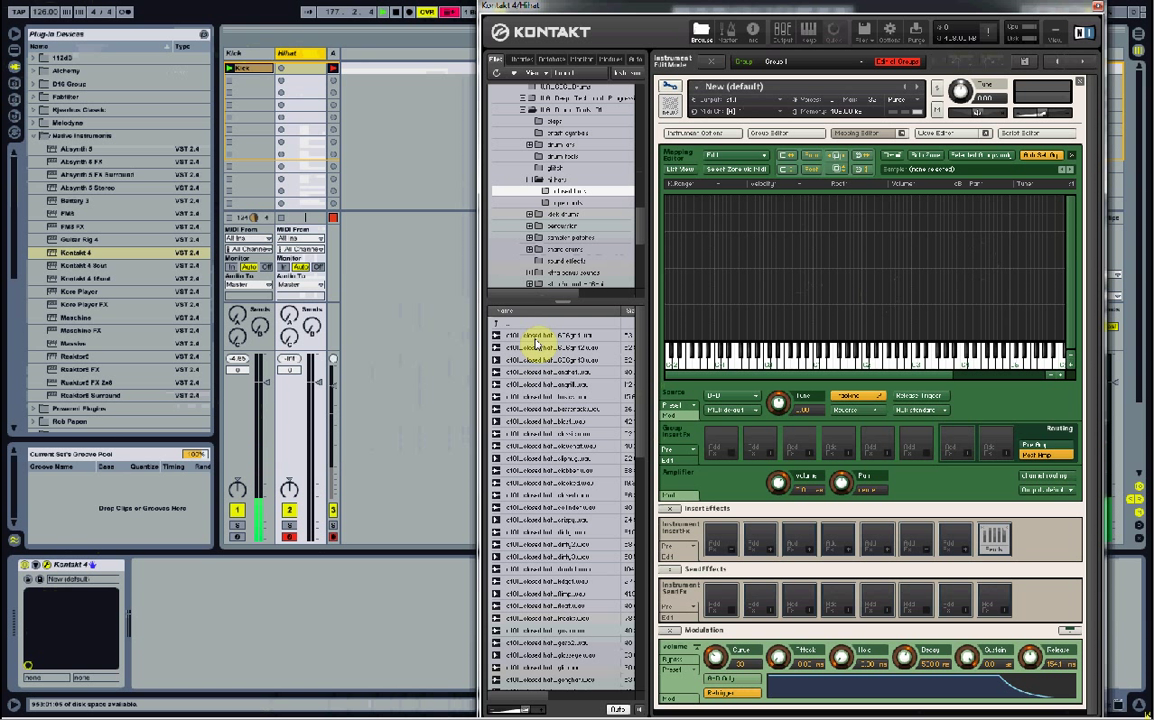
# Step: Select a run of closed hat samples beginning with the first and map them one per key in the Mapping Editor, starting at C1
pyautogui.click(537, 338)
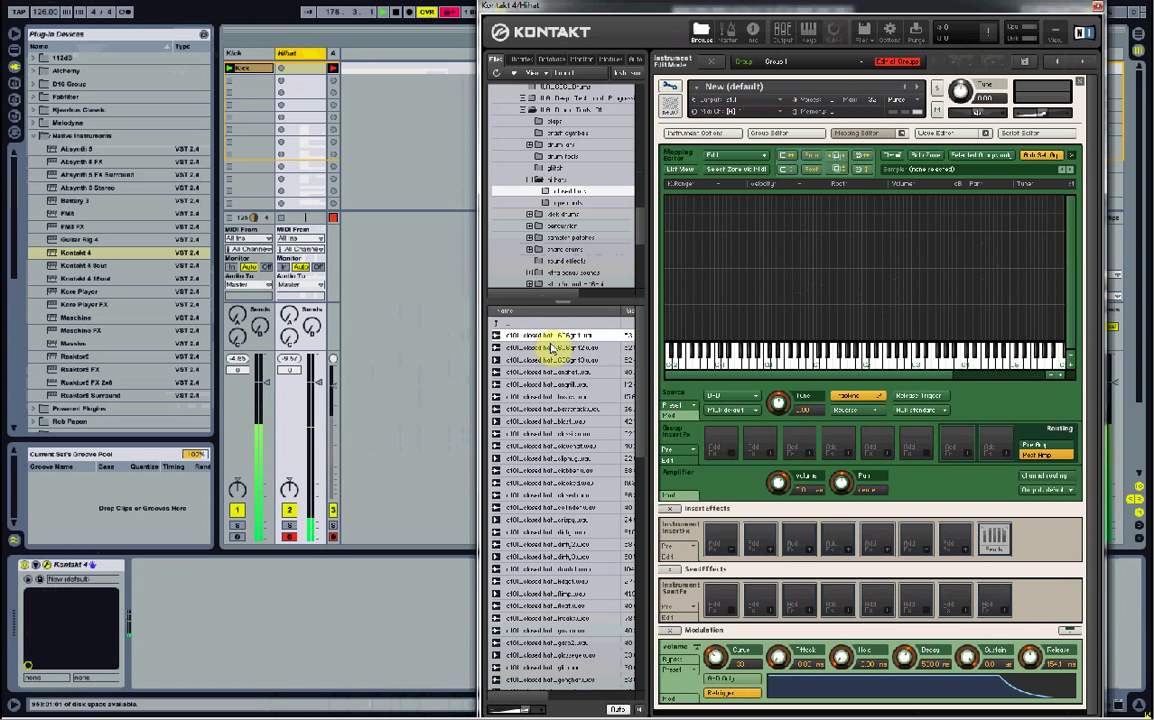
pyautogui.scroll(-8, 640, 352)
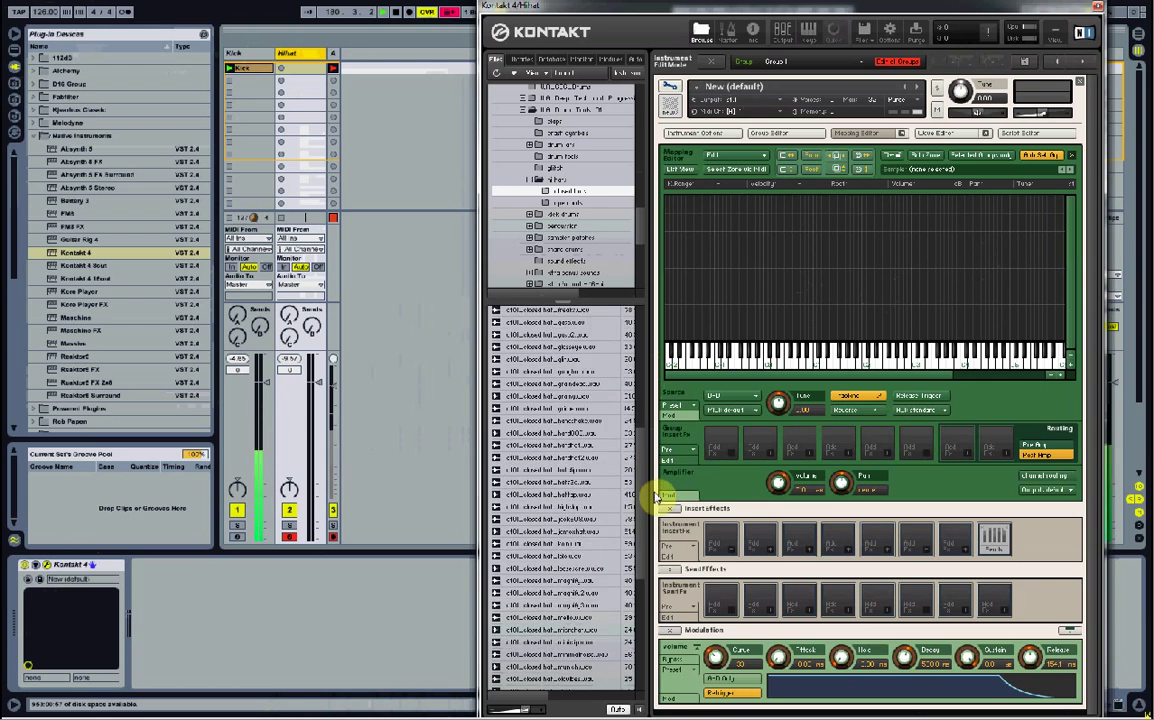
pyautogui.scroll(-10, 660, 495)
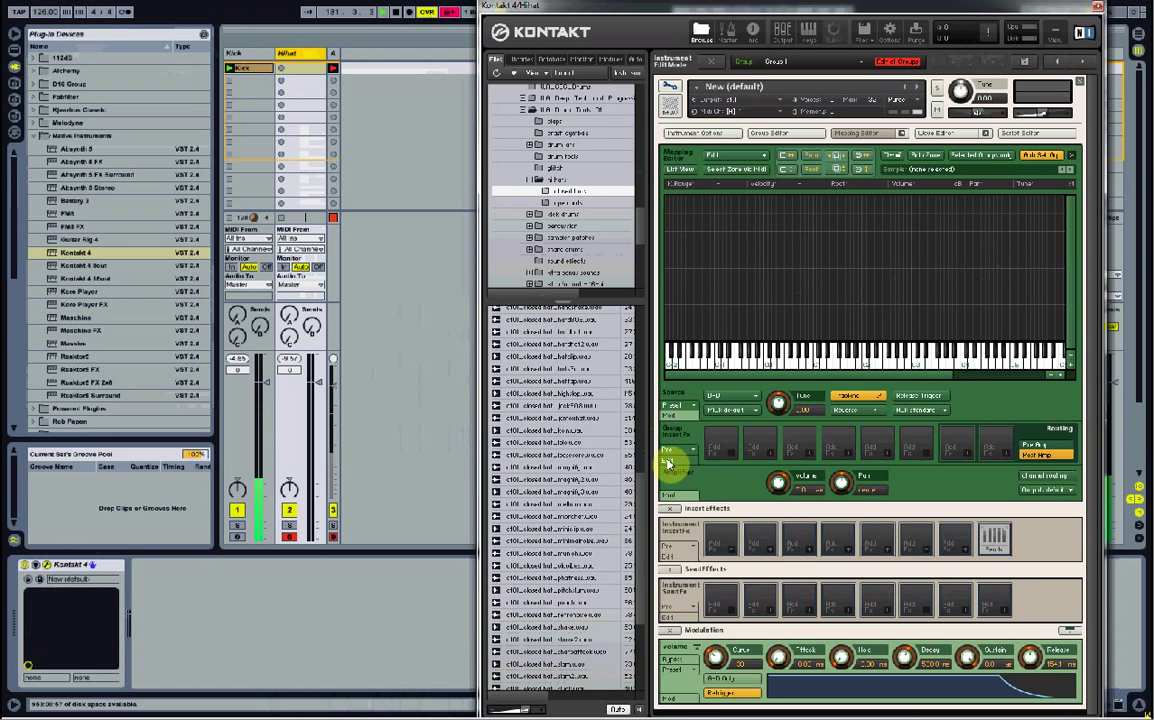
pyautogui.scroll(15, 668, 462)
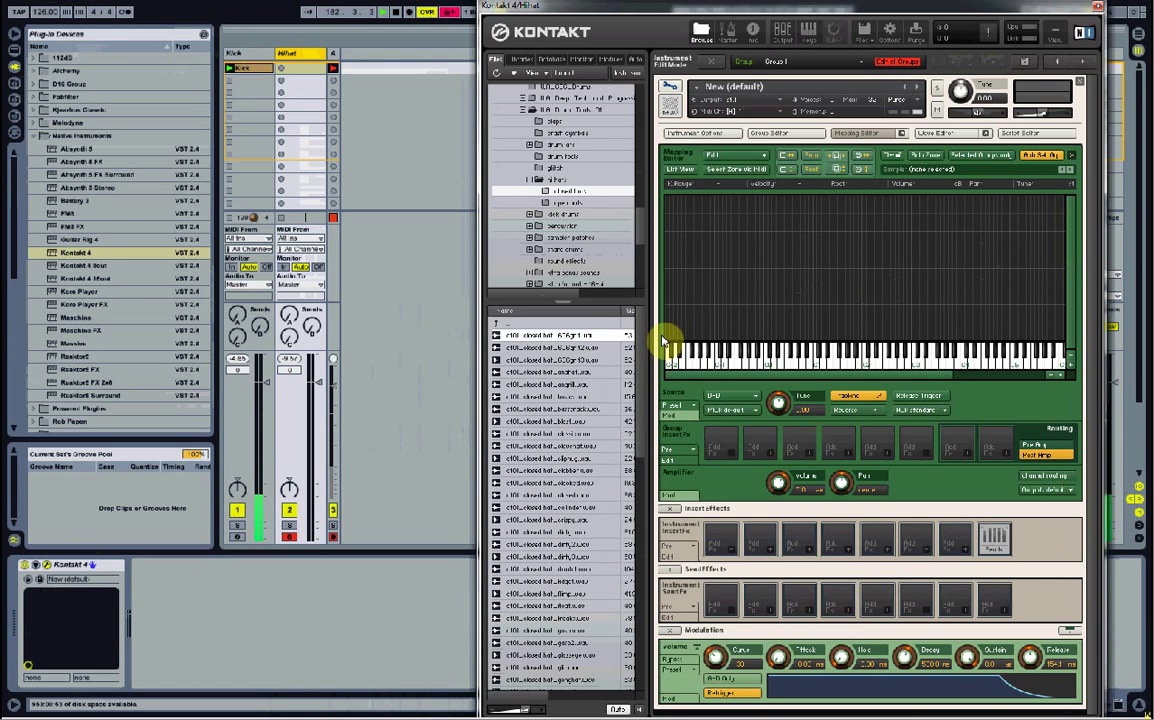
pyautogui.scroll(-5, 656, 395)
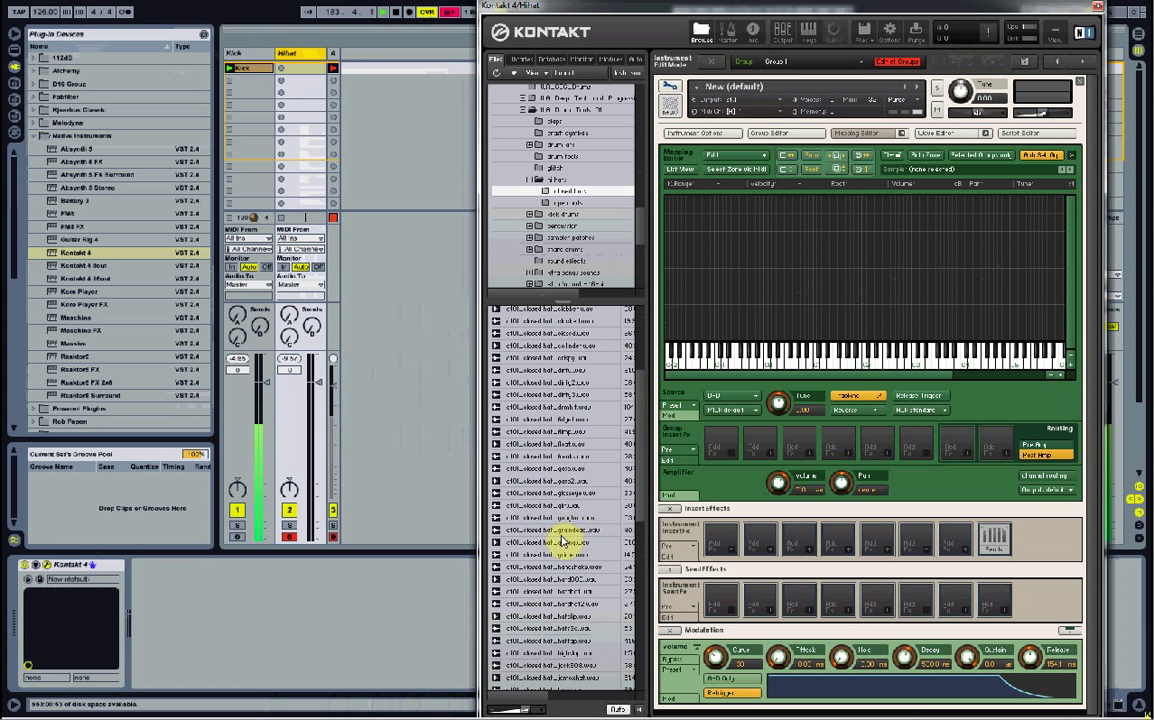
pyautogui.moveTo(562, 545); pyautogui.dragTo(819, 344)
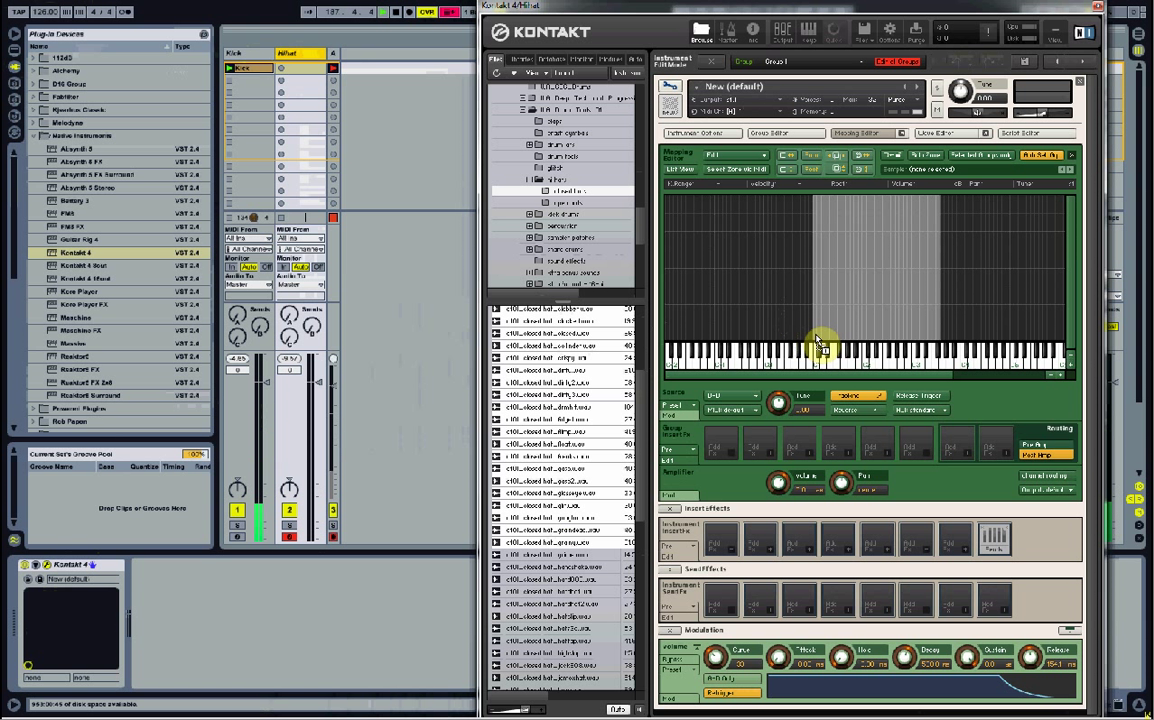
pyautogui.moveTo(819, 344); pyautogui.dragTo(819, 344)
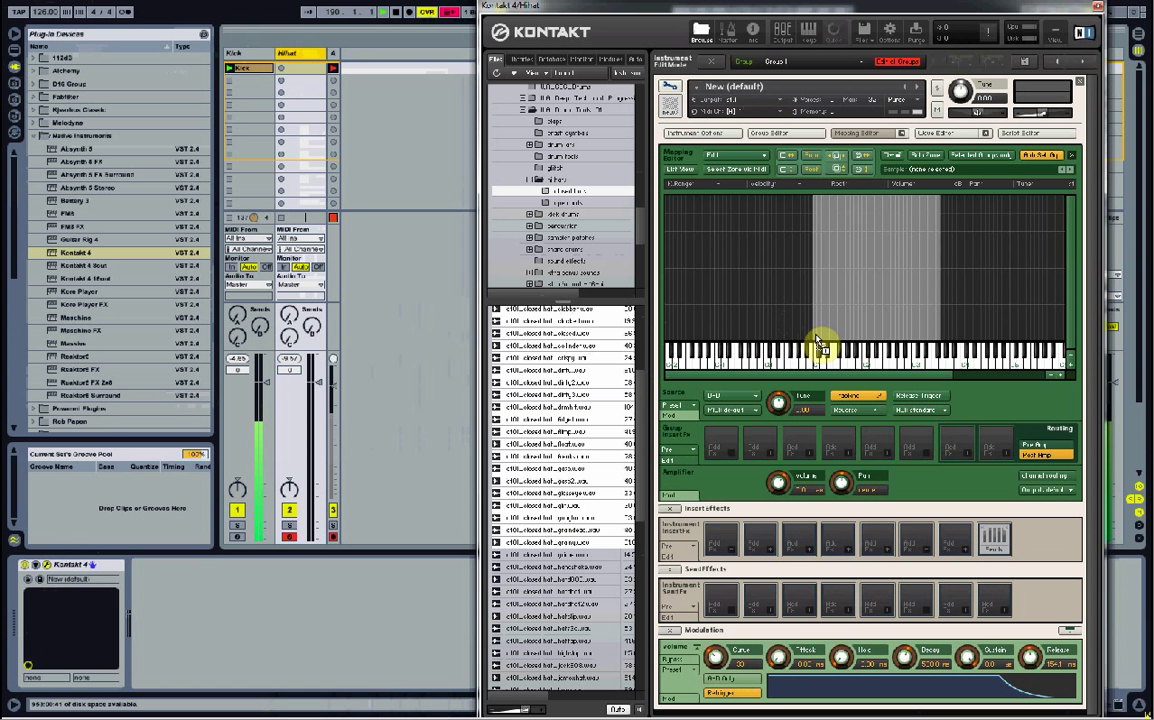
pyautogui.moveTo(819, 344); pyautogui.dragTo(816, 338)
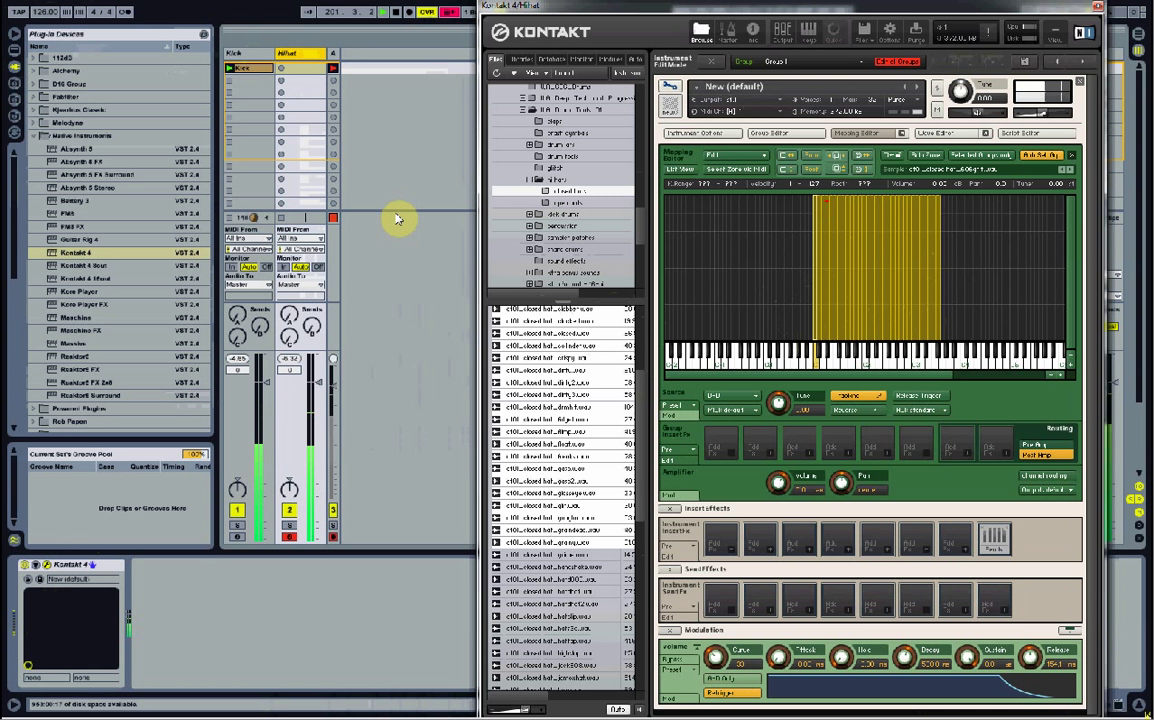
# Step: Create an empty MIDI clip in the Hihat track's first slot and set up its enlarged piano roll with a 1/8 grid
pyautogui.doubleClick(292, 73)
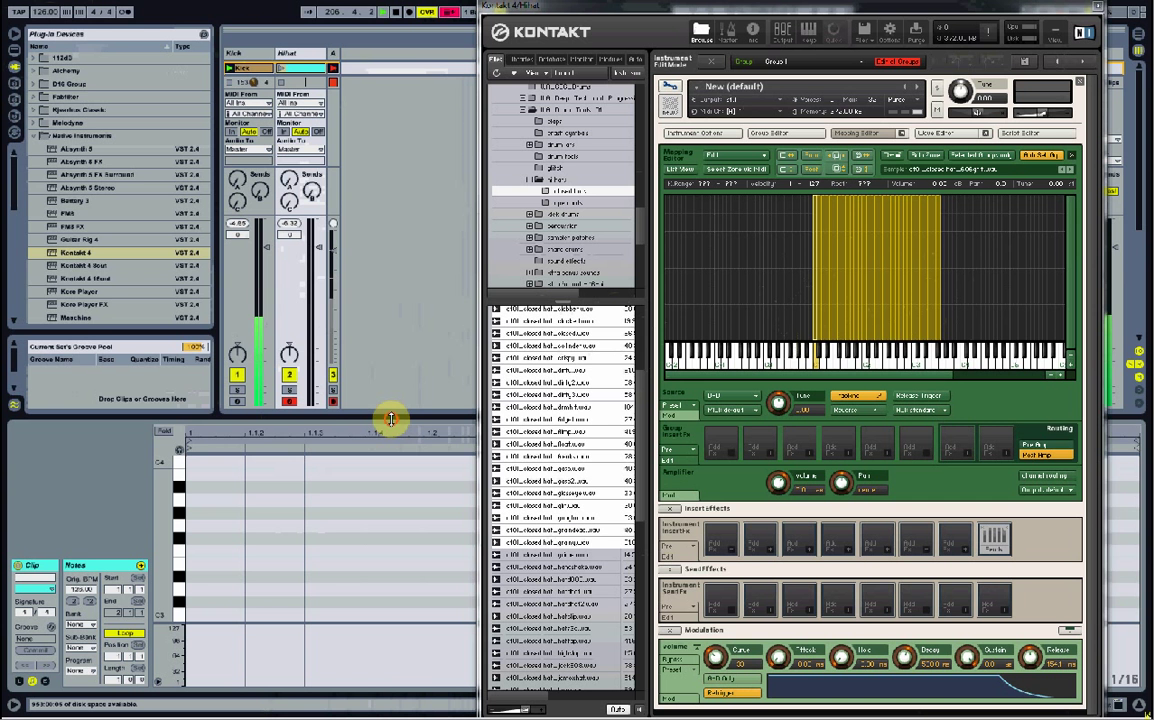
pyautogui.moveTo(386, 421); pyautogui.dragTo(364, 279)
pyautogui.scroll(-6, 172, 458)
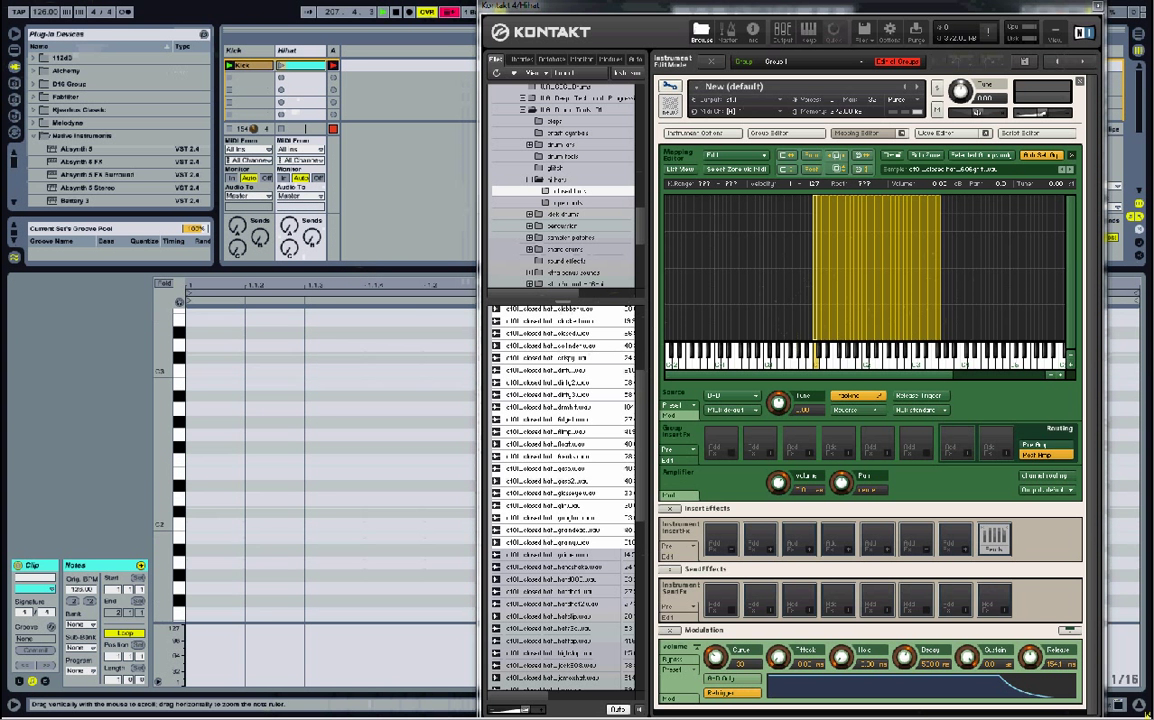
pyautogui.moveTo(172, 458); pyautogui.dragTo(167, 548)
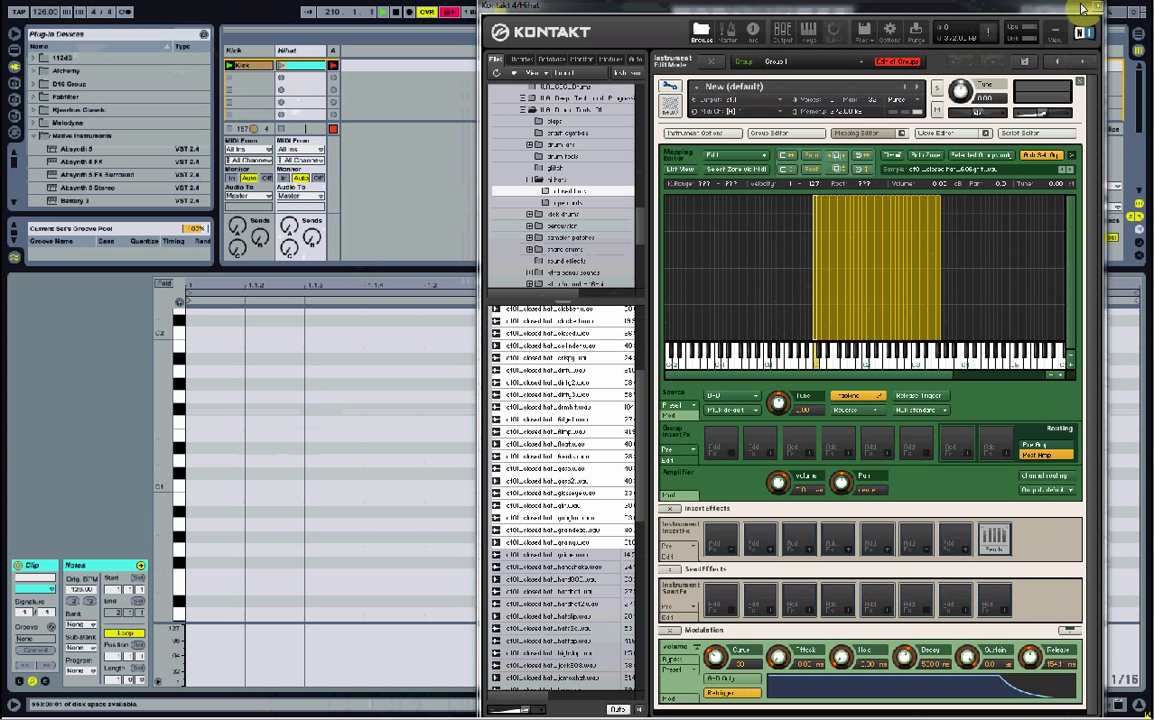
pyautogui.click(1095, 12)
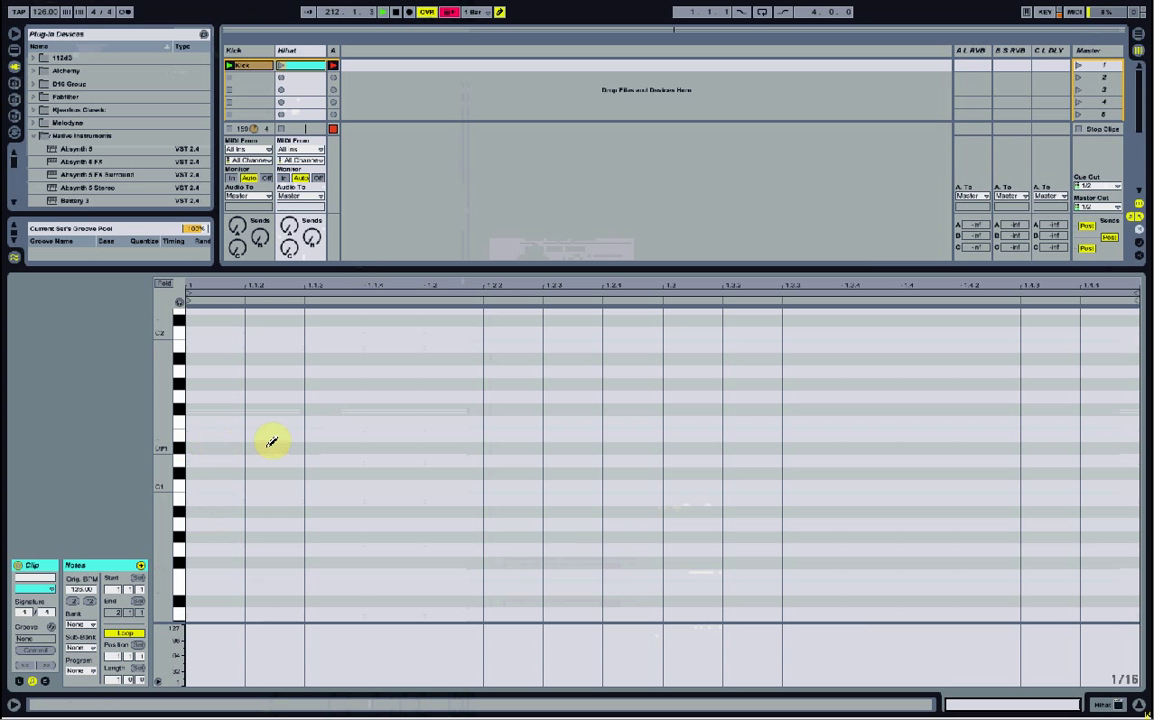
pyautogui.hotkey('ctrl', '2')
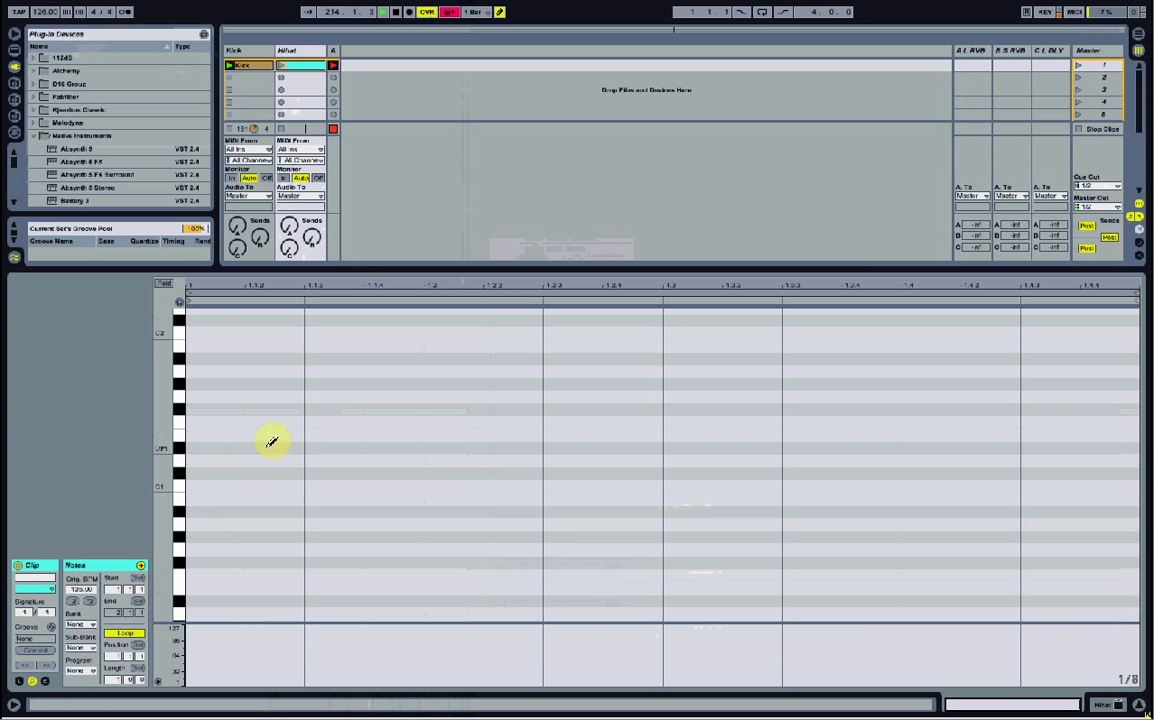
# Step: Draw four eighth-long D#1 notes in the Hihat clip on the offbeats at 1.1.3, 1.2.3, 1.3.3 and 1.4.3
pyautogui.click(318, 445)
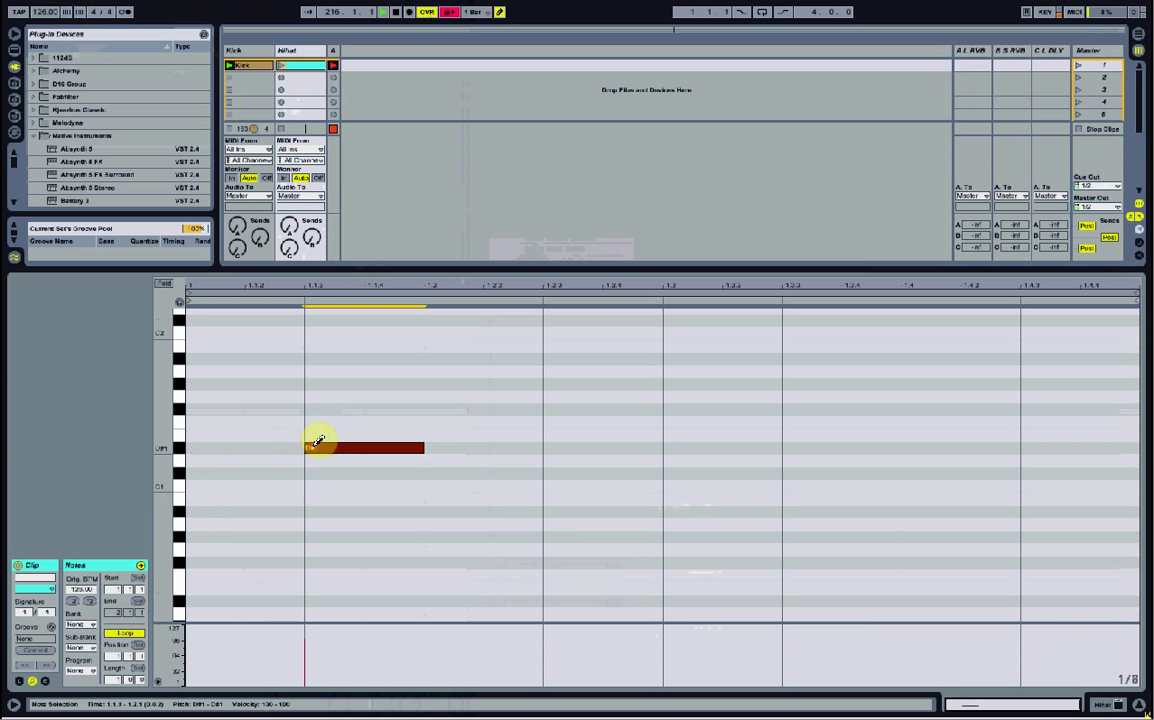
pyautogui.click(572, 446)
pyautogui.click(835, 446)
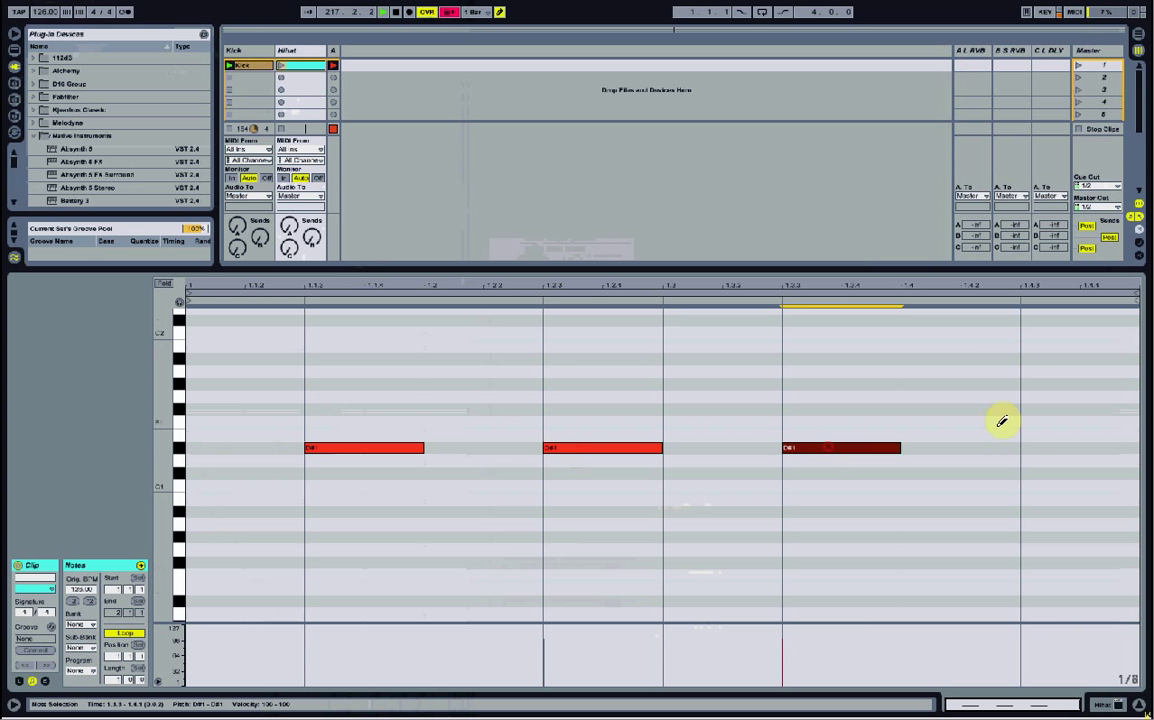
pyautogui.click(1050, 445)
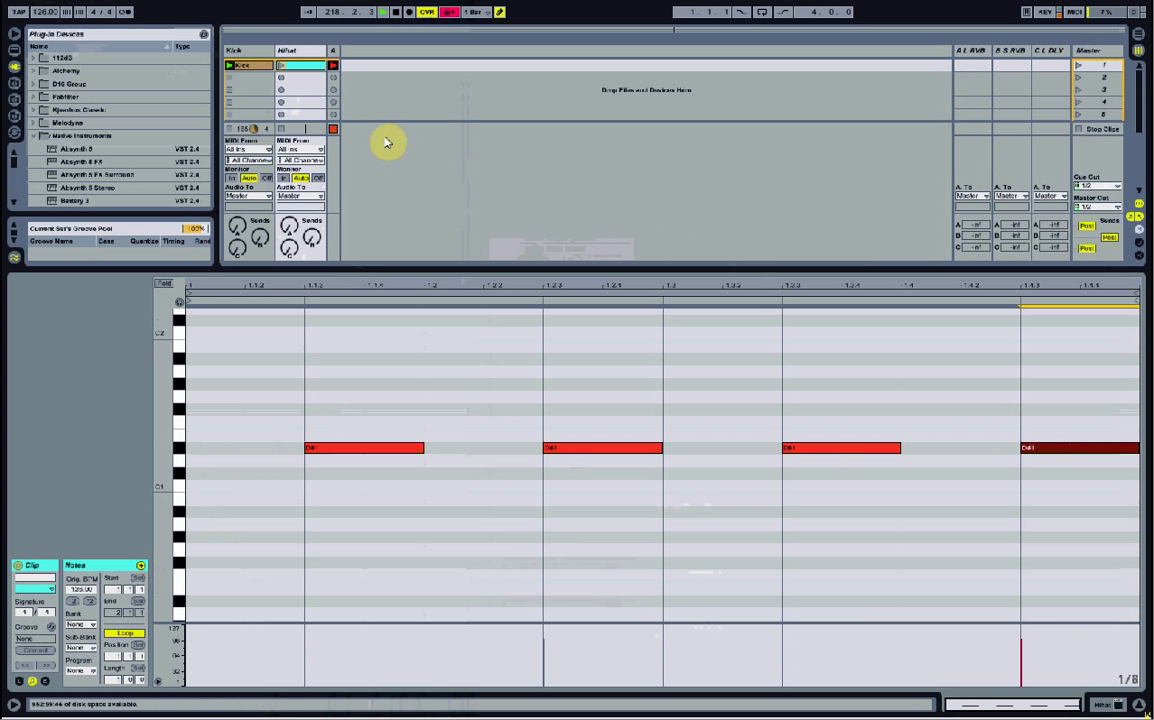
# Step: Shrink the piano roll to reveal the full mixer, disarm the Hihat track and launch its clip alongside the kick
pyautogui.moveTo(392, 267); pyautogui.dragTo(417, 429)
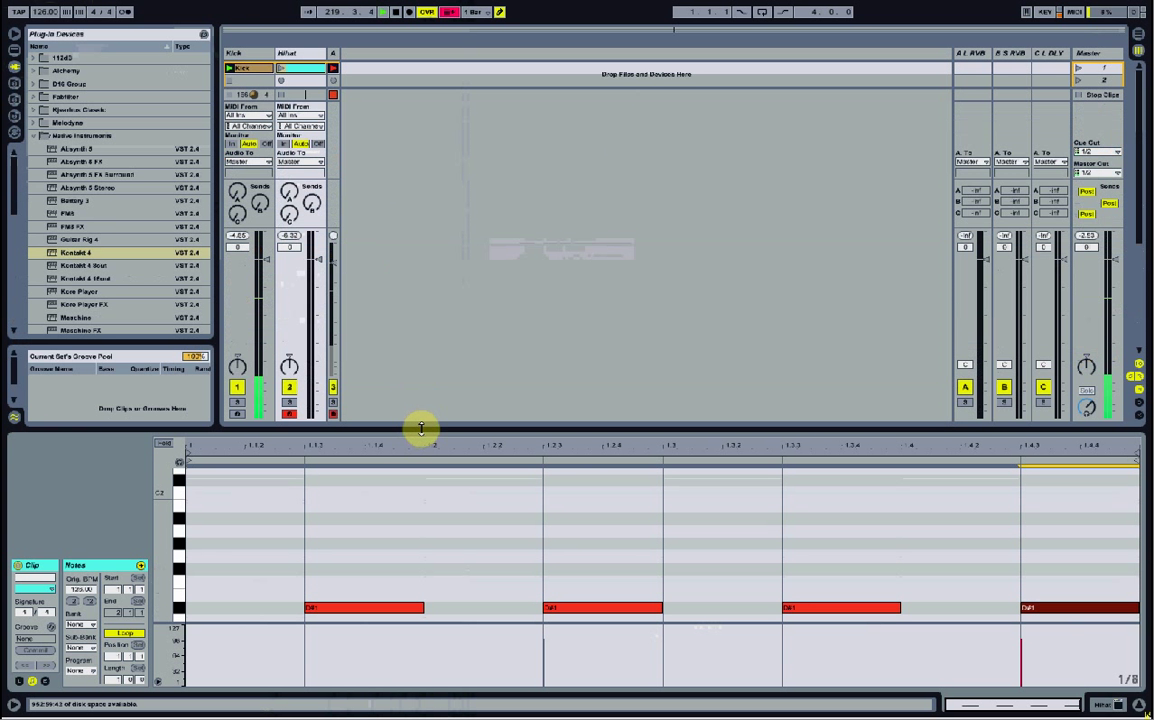
pyautogui.click(289, 413)
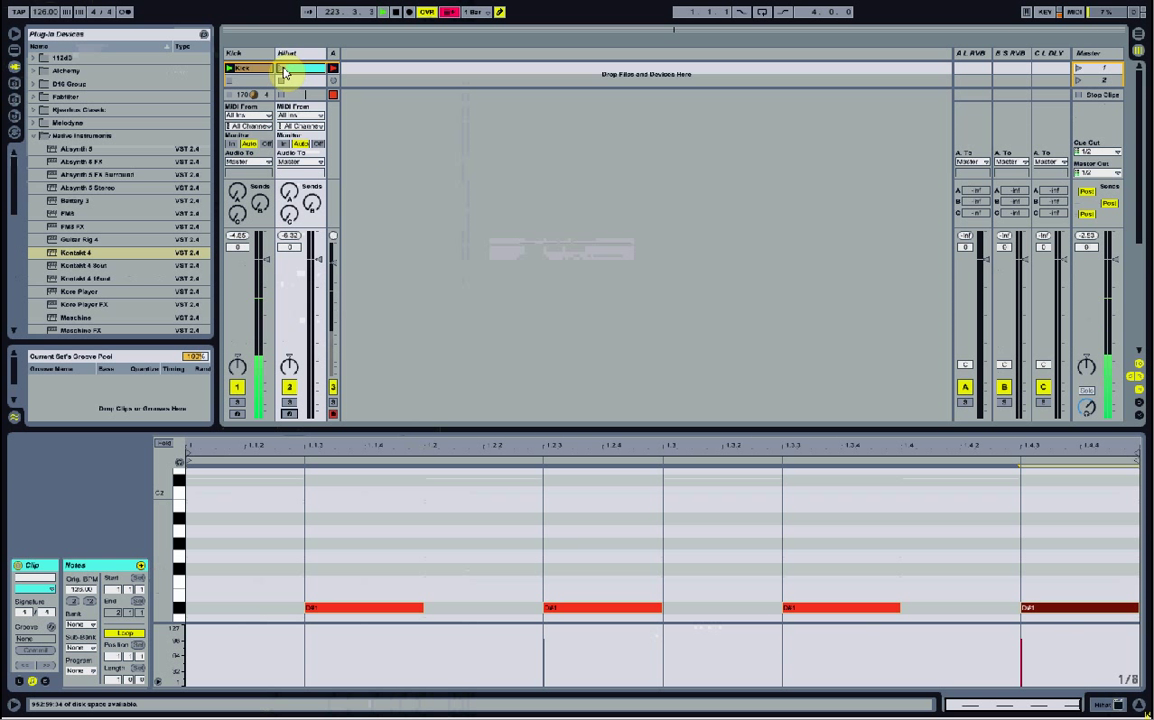
pyautogui.click(283, 70)
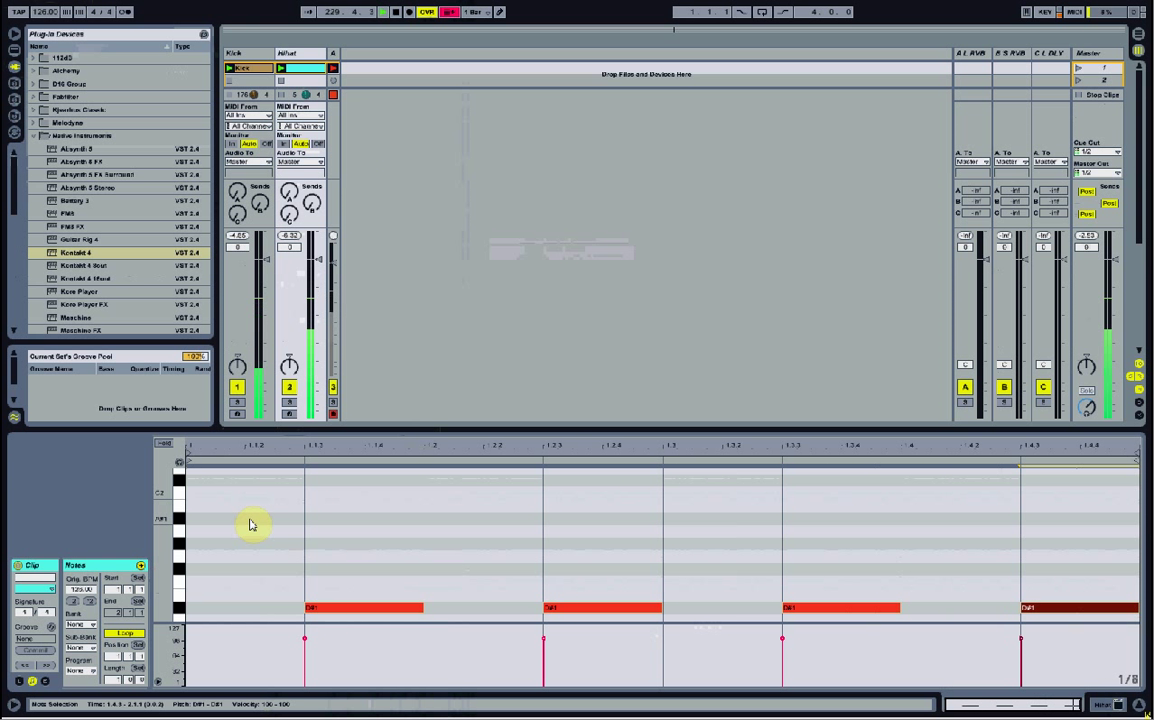
# Step: Select all the hi-hat notes, audition samples by transposing them as high as A#1, and settle the notes on F1
pyautogui.hotkey('ctrl', 'a')
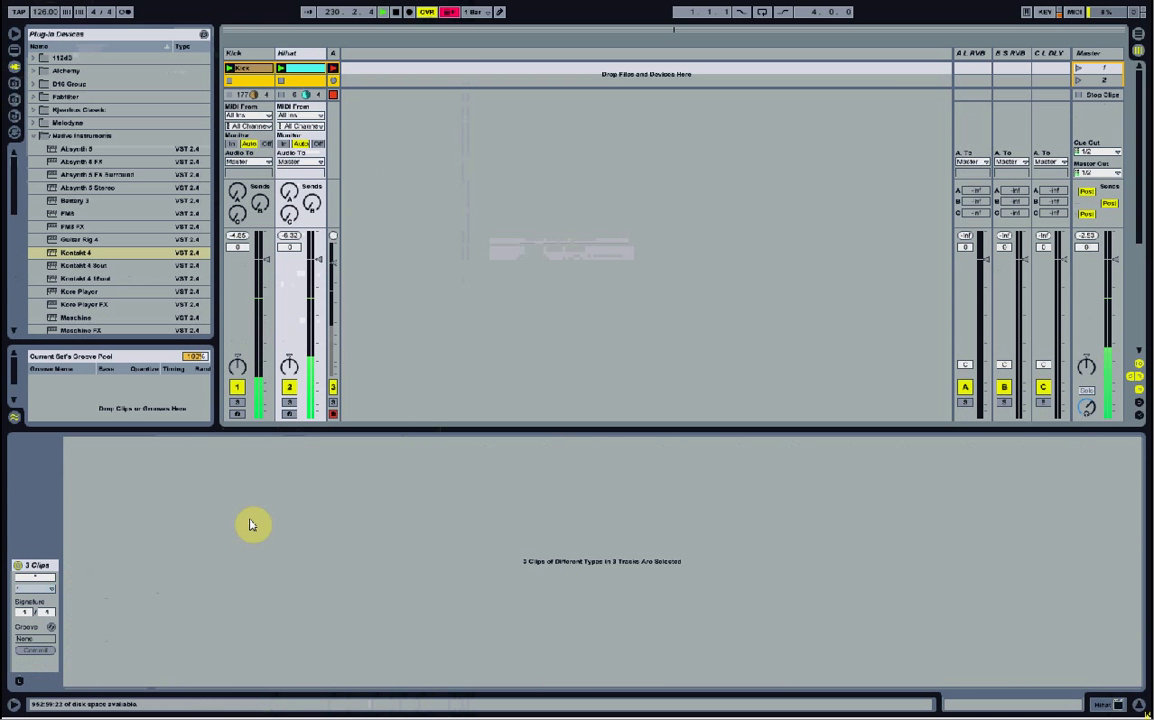
pyautogui.click(295, 80)
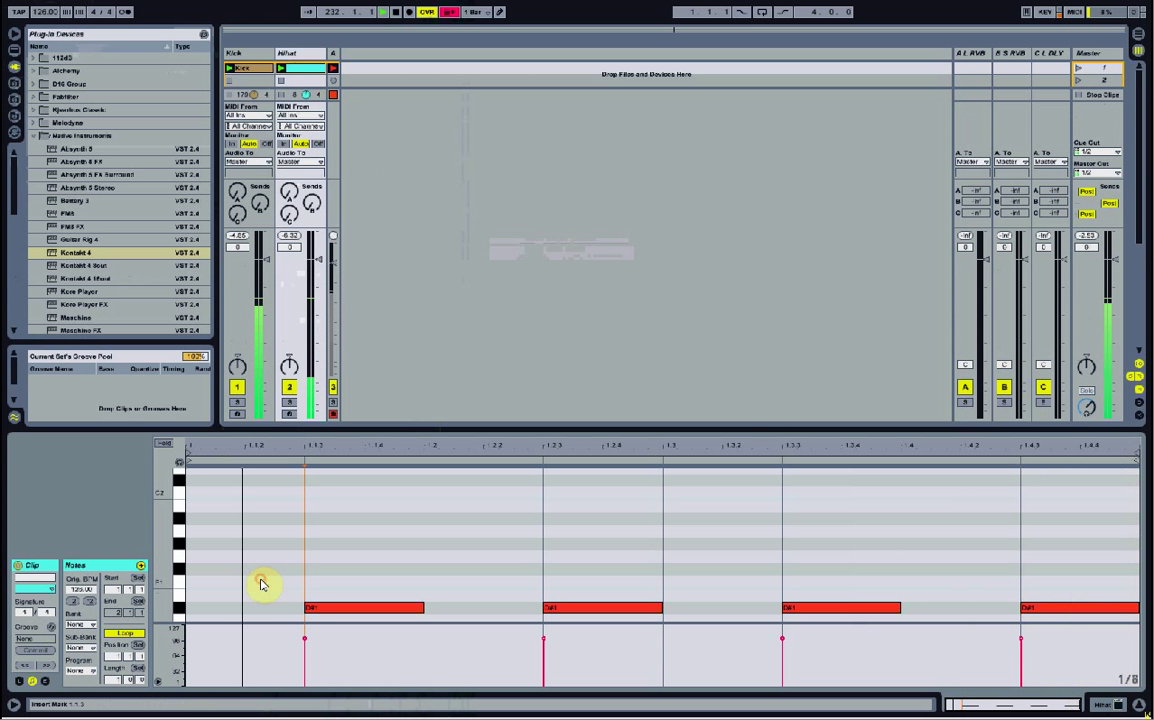
pyautogui.hotkey('ctrl', 'a')
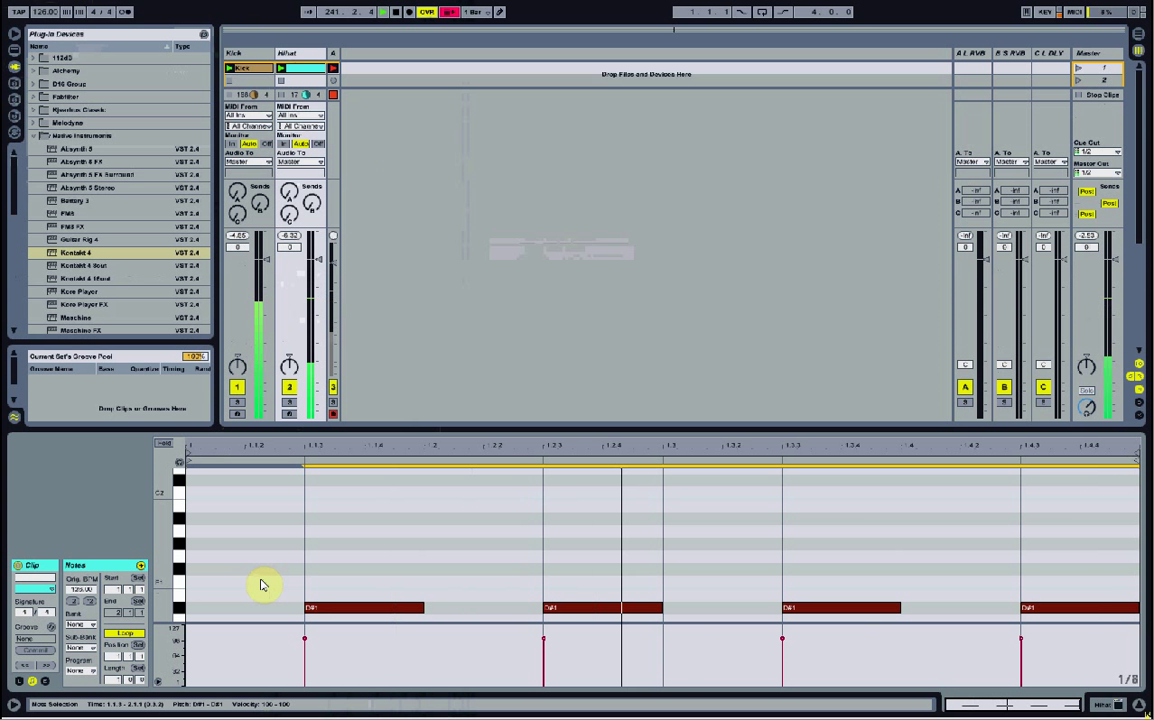
pyautogui.press('Up')
pyautogui.press('Up')
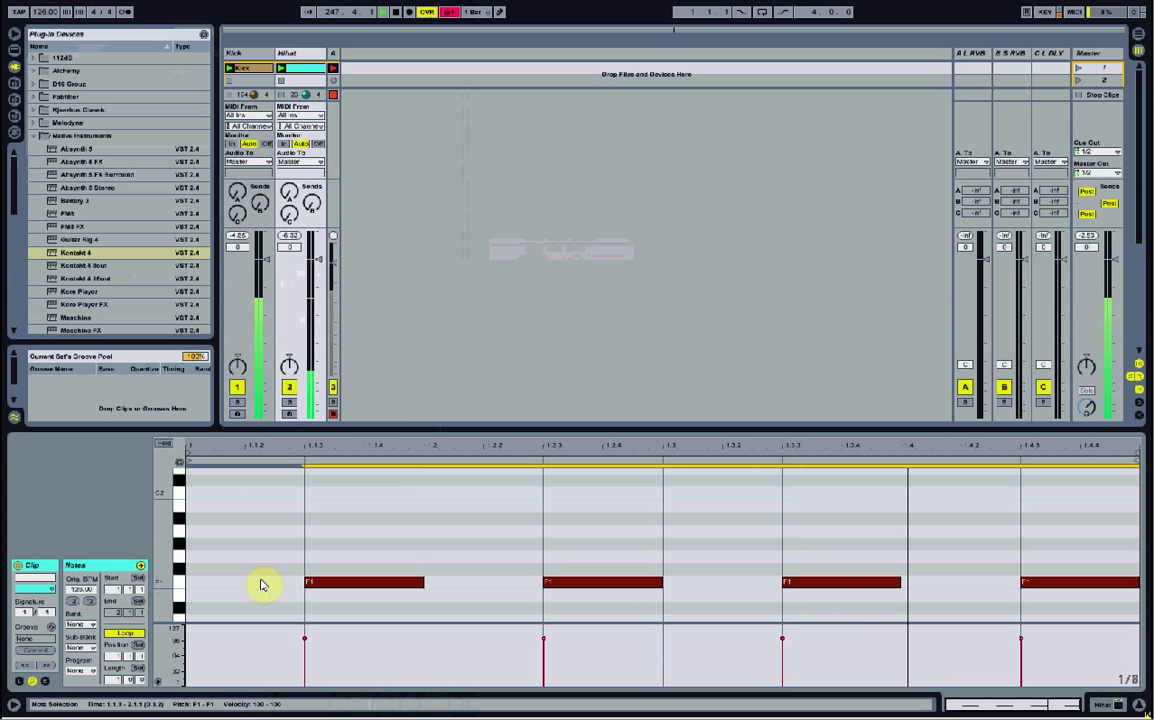
pyautogui.press('Up')
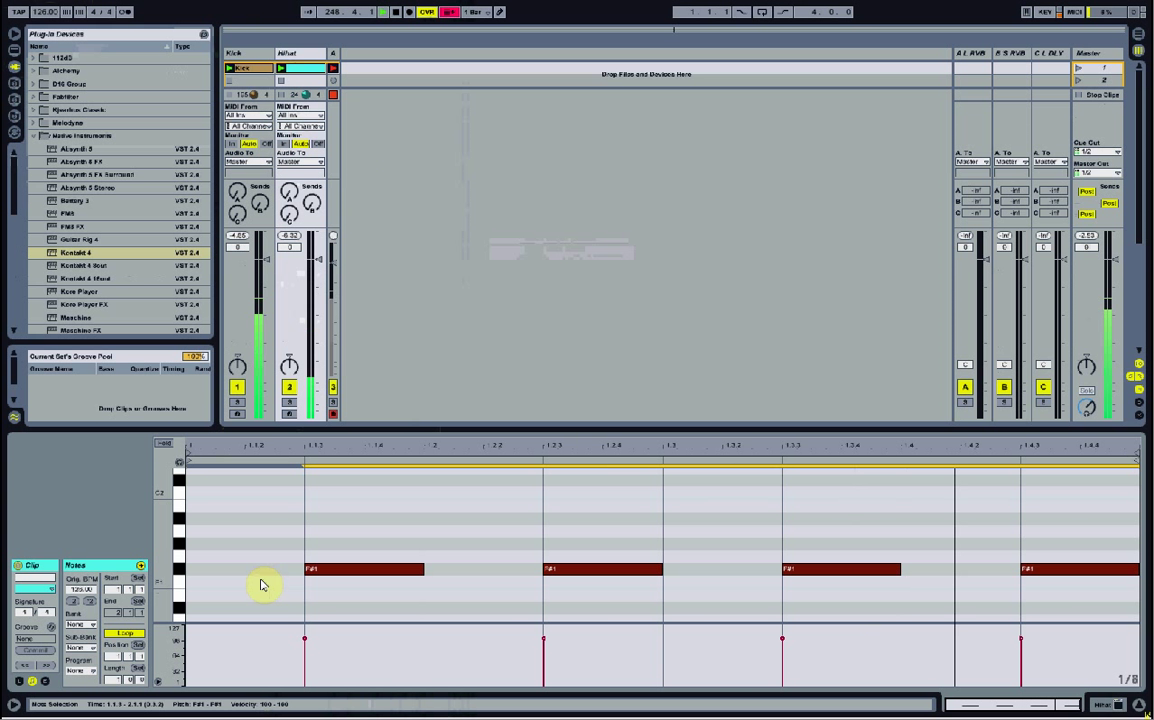
pyautogui.press('Up')
pyautogui.press('Up')
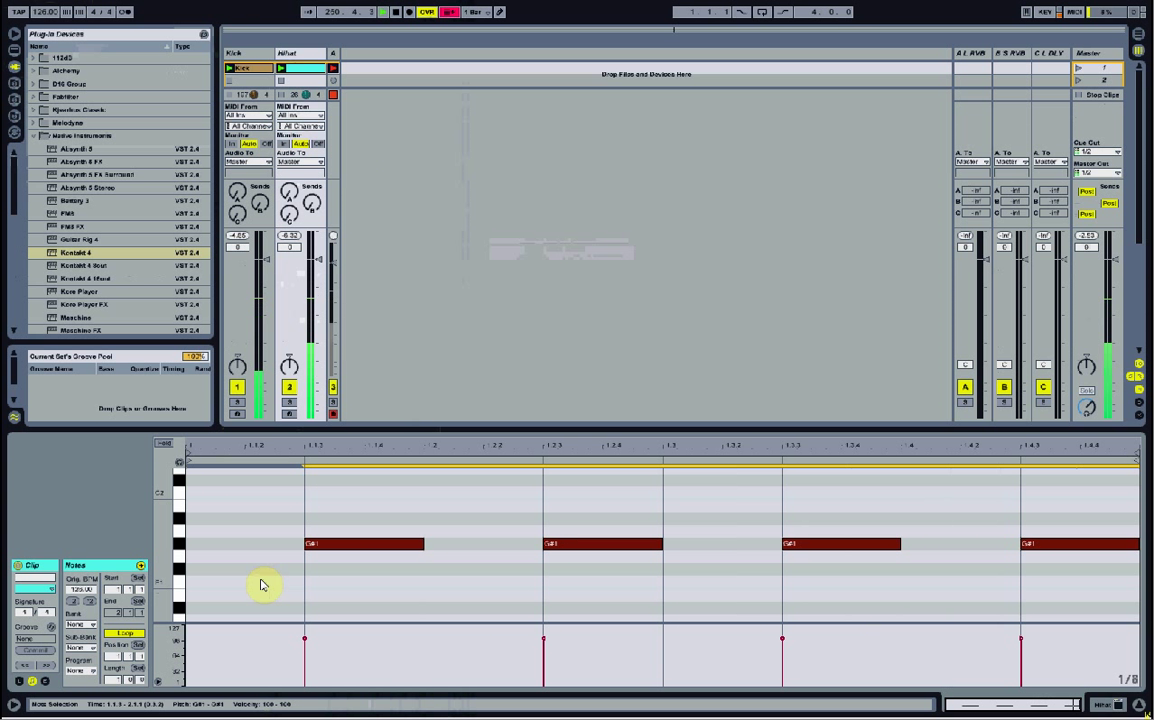
pyautogui.press('Up')
pyautogui.press('Up')
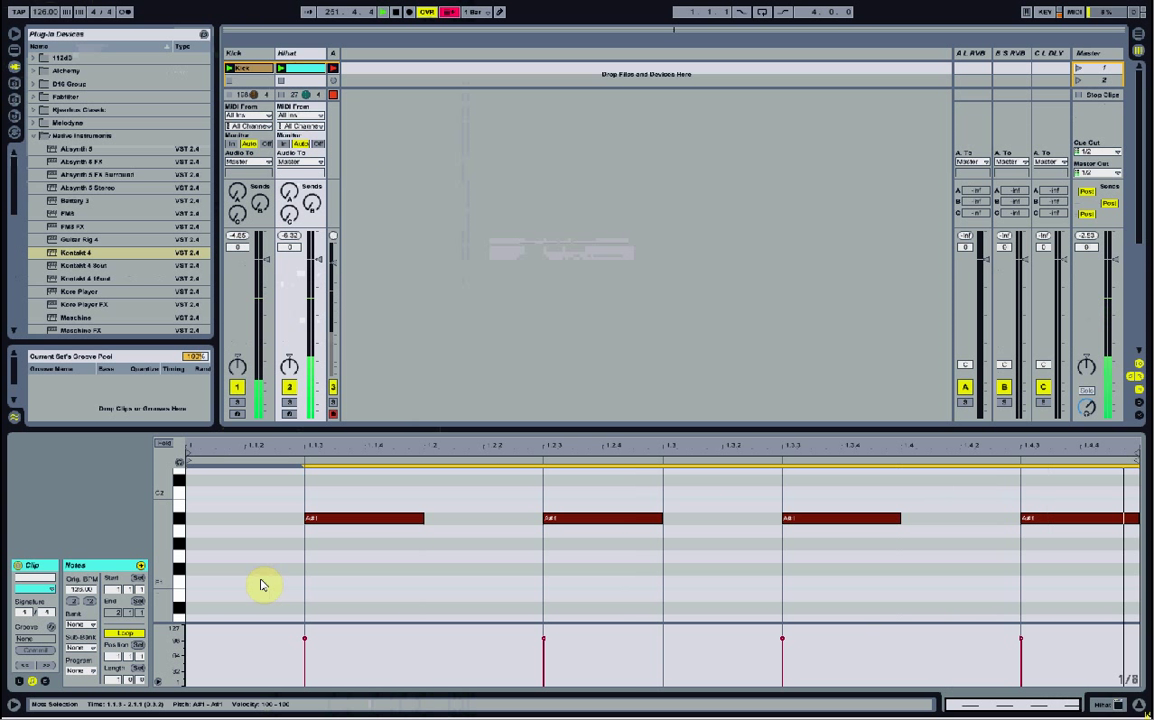
pyautogui.press('Down')
pyautogui.press('Down')
pyautogui.press('Down')
pyautogui.press('Down')
pyautogui.press('Down')
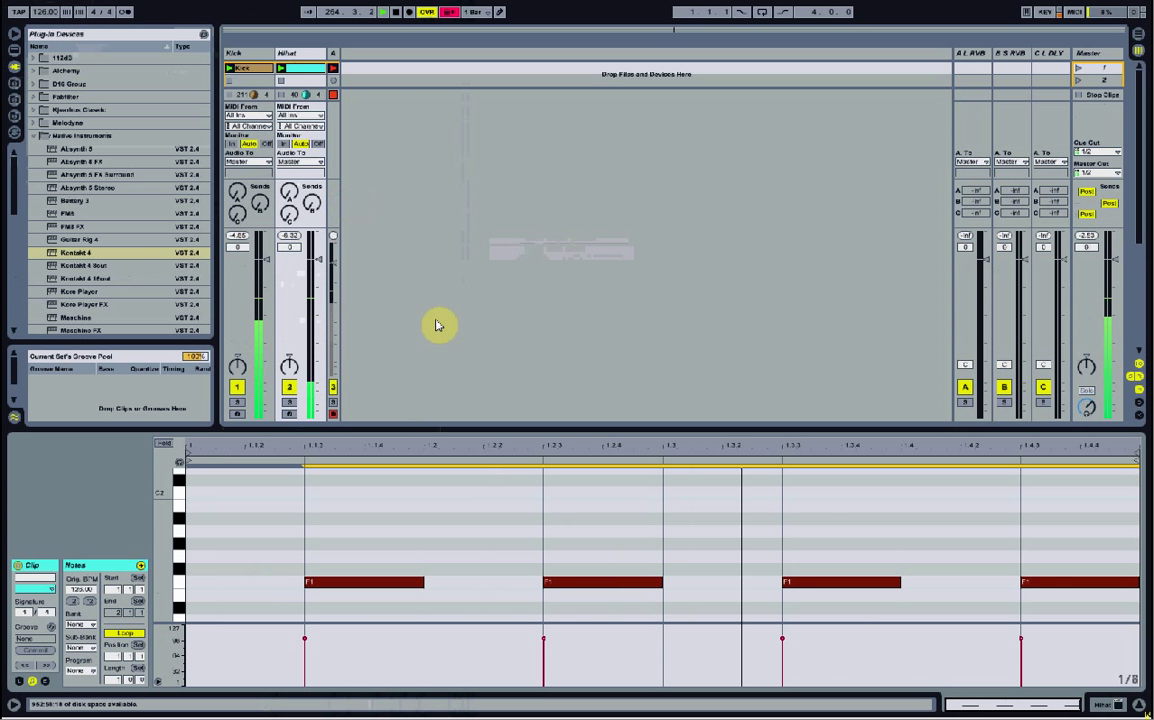
# Step: Solo the Hihat track and add FabFilter Pro-Q from the Fabfilter plug-in folder to it
pyautogui.click(290, 404)
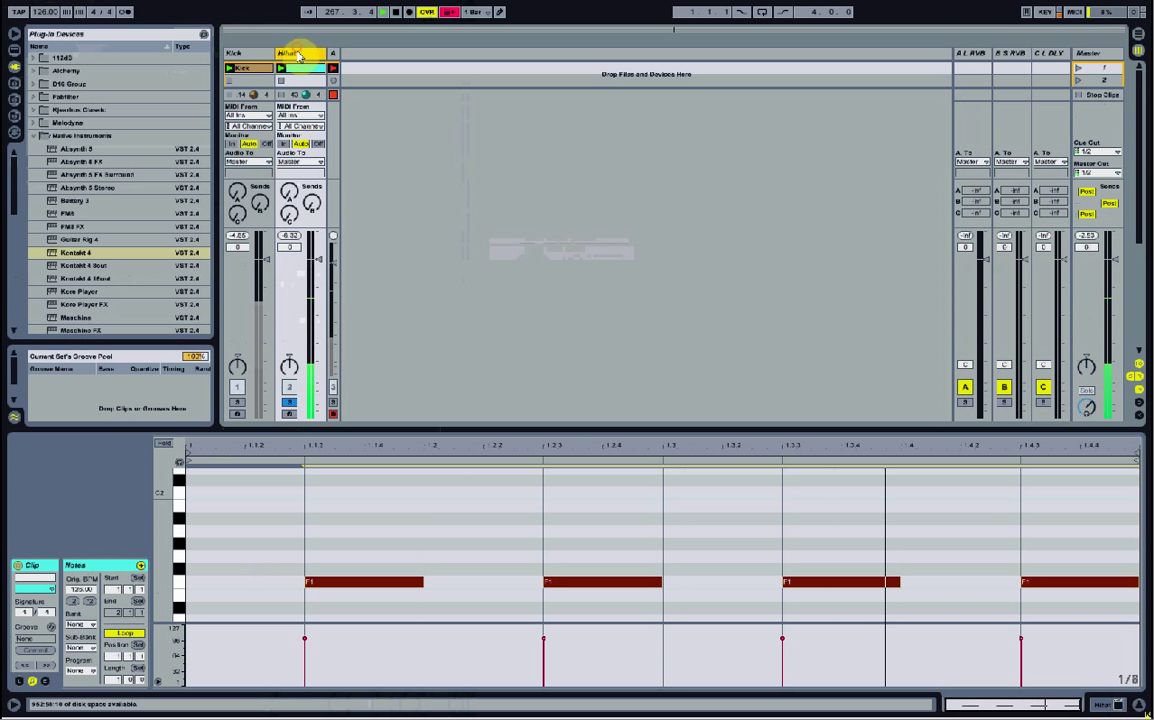
pyautogui.click(35, 136)
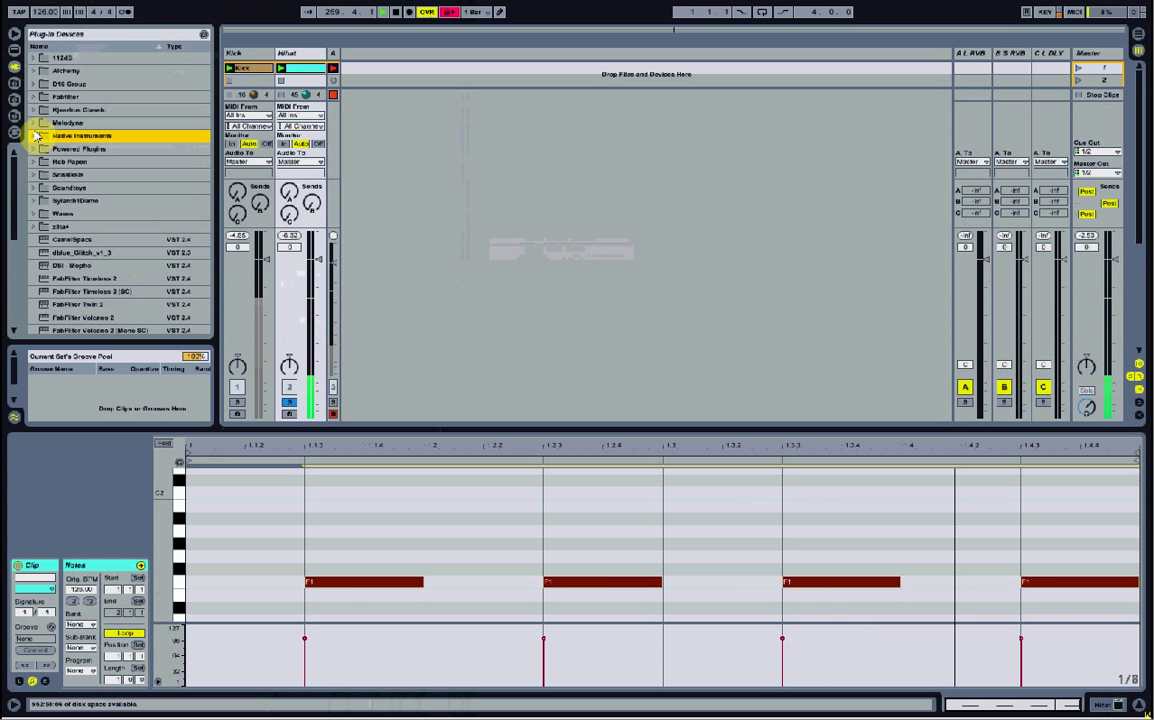
pyautogui.moveTo(15, 168)
pyautogui.mouseDown()
pyautogui.moveTo(17, 180)
pyautogui.moveTo(15, 155)
pyautogui.mouseUp()
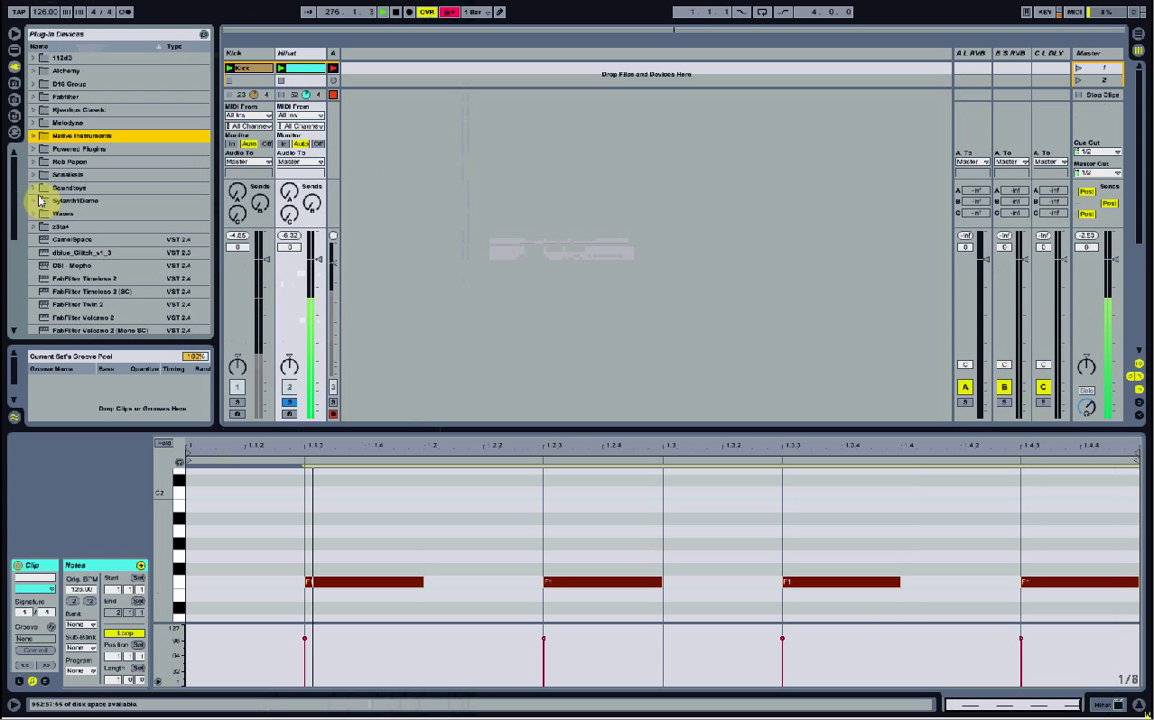
pyautogui.click(33, 97)
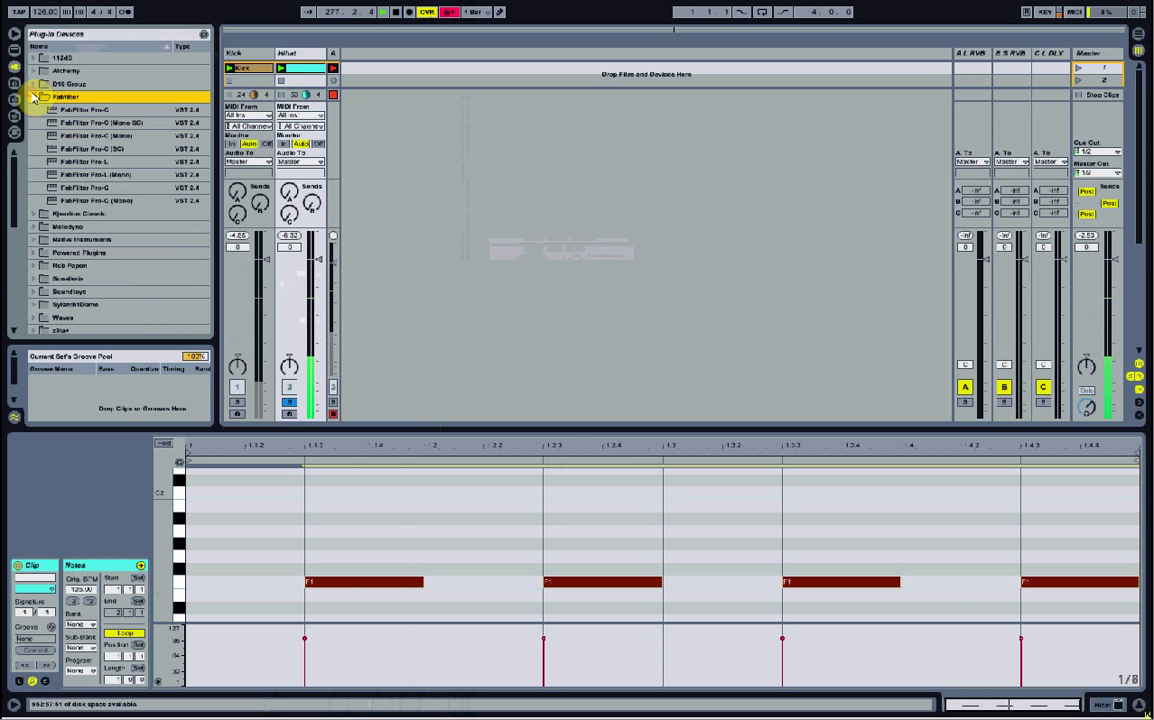
pyautogui.click(99, 187)
pyautogui.moveTo(99, 187); pyautogui.dragTo(306, 54)
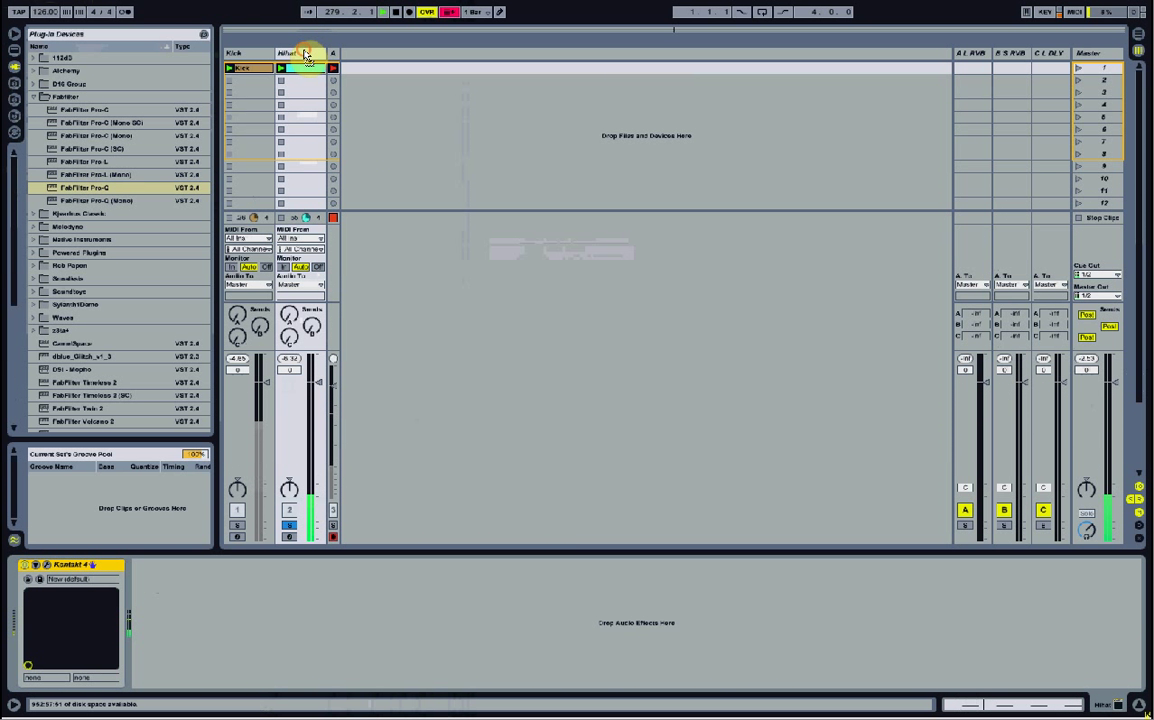
# Step: Move the Hihat's Pro-Q window over the session view and set its analyzer to Pre+Post
pyautogui.moveTo(531, 26); pyautogui.dragTo(395, 204)
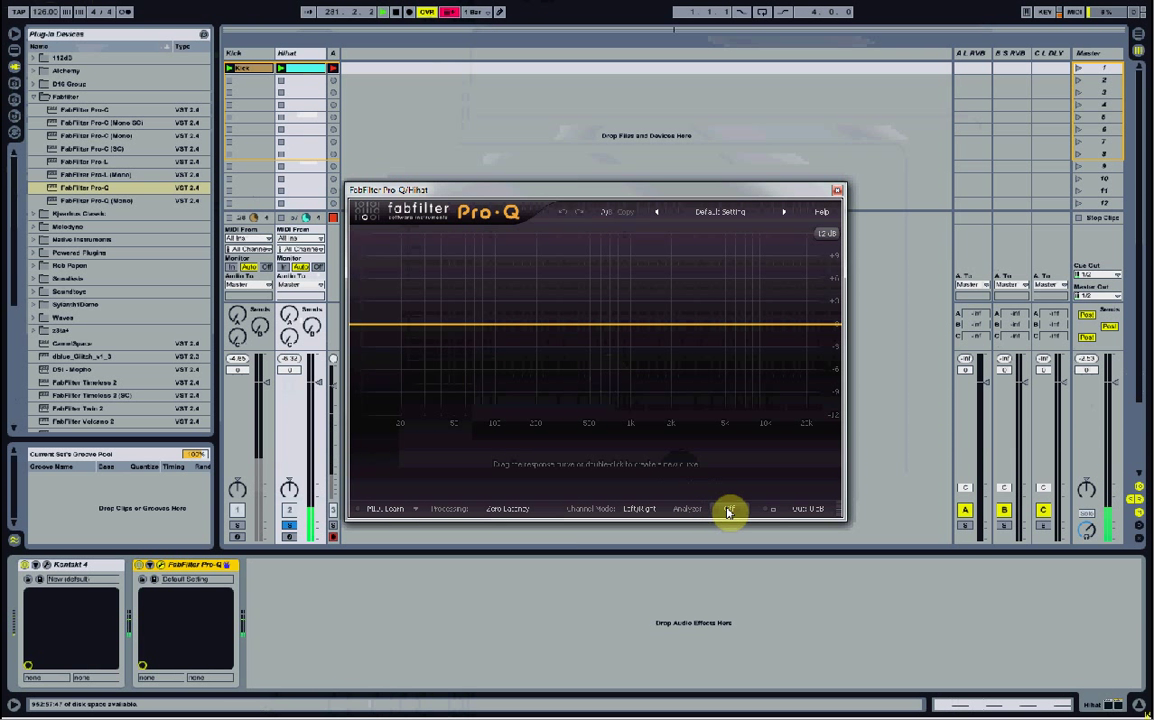
pyautogui.click(729, 511)
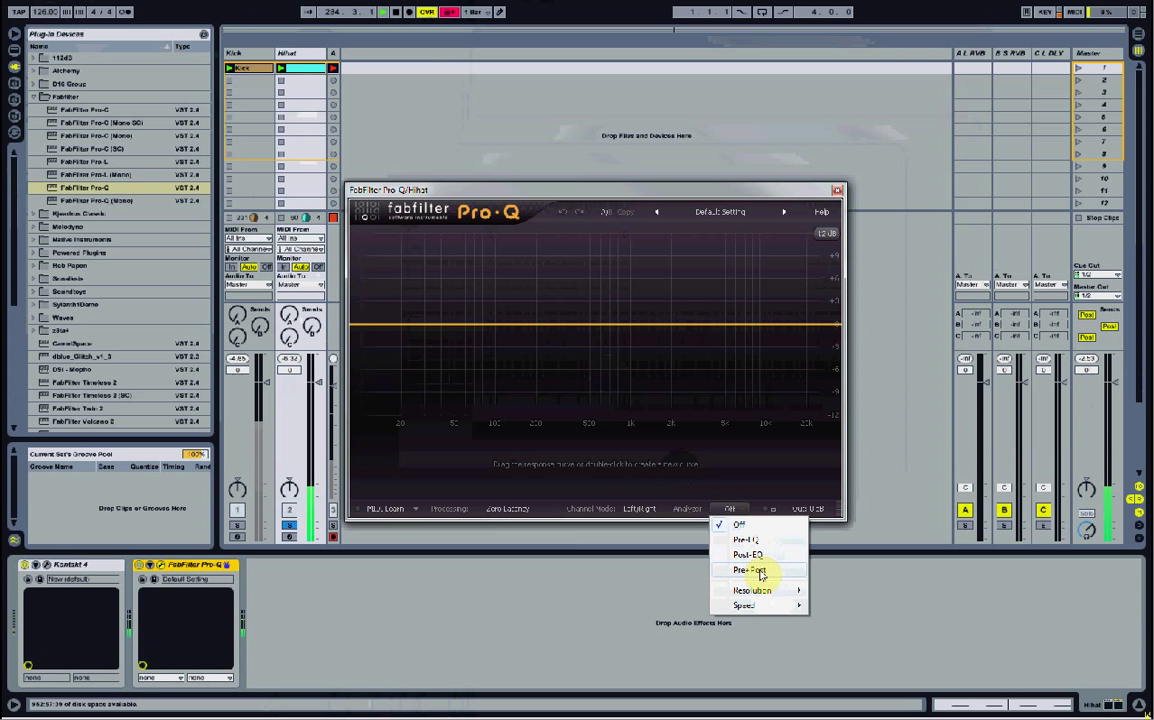
pyautogui.click(759, 571)
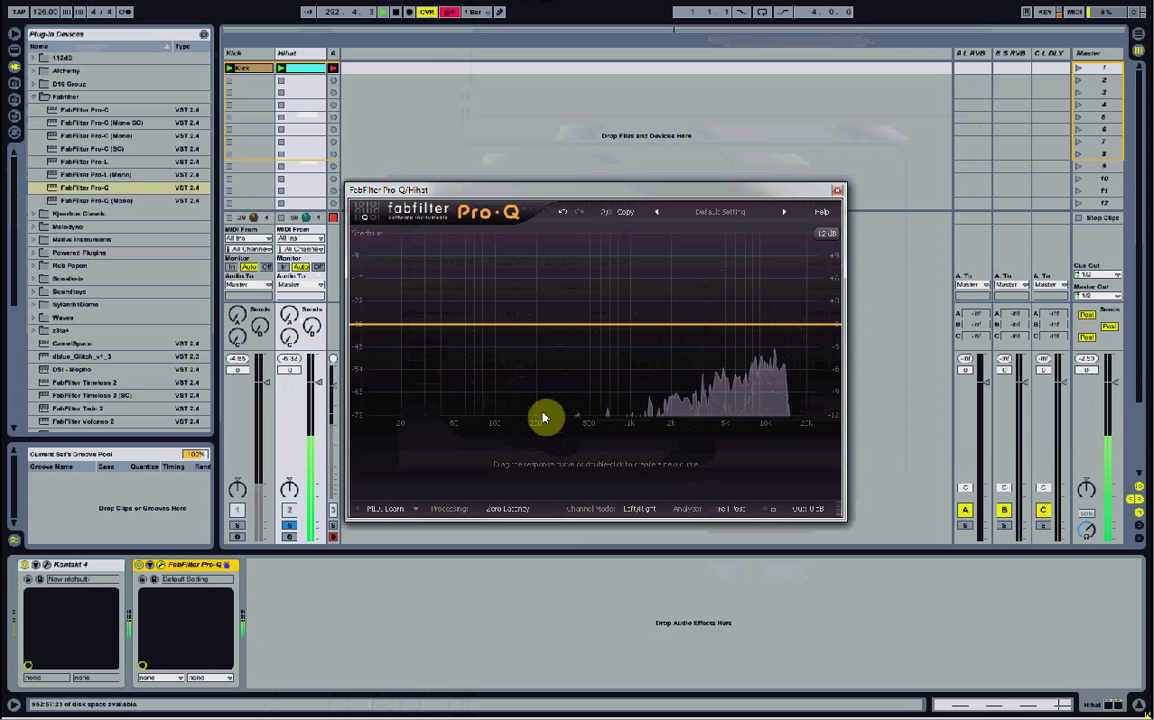
# Step: Add a low-cut band to the Hihat's Pro-Q with a 48 dB/oct slope and a cutoff of about 815 Hz
pyautogui.doubleClick(353, 329)
pyautogui.moveTo(363, 328); pyautogui.dragTo(596, 328)
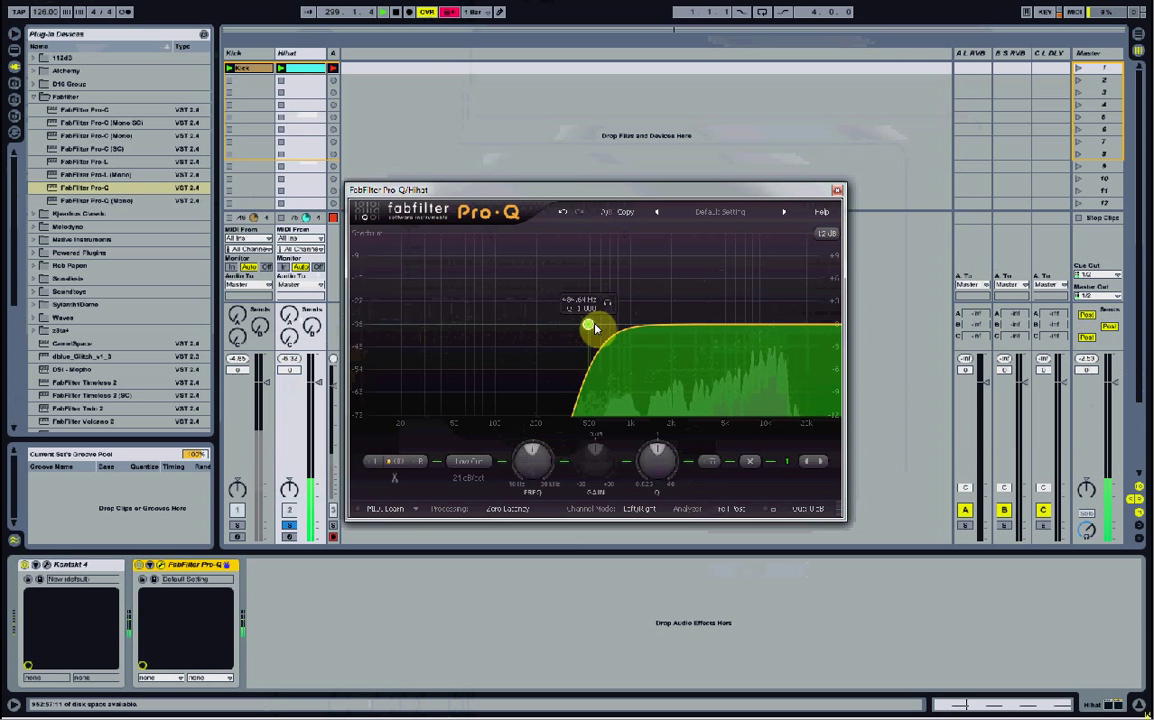
pyautogui.click(463, 479)
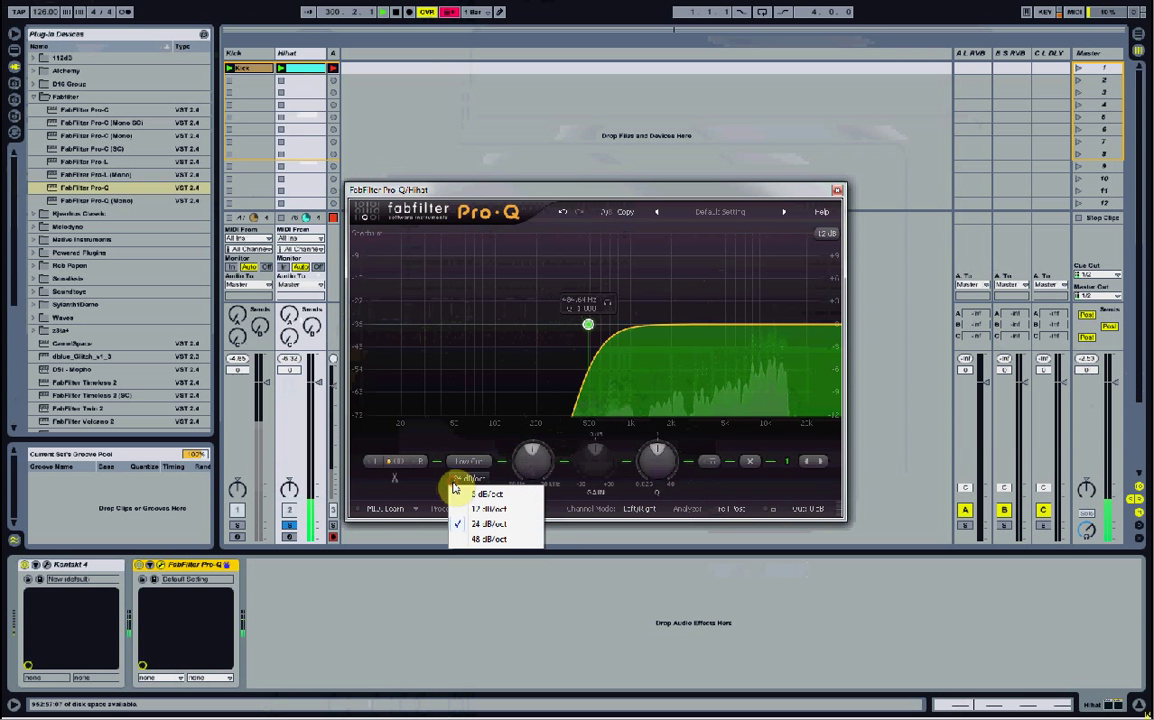
pyautogui.click(477, 540)
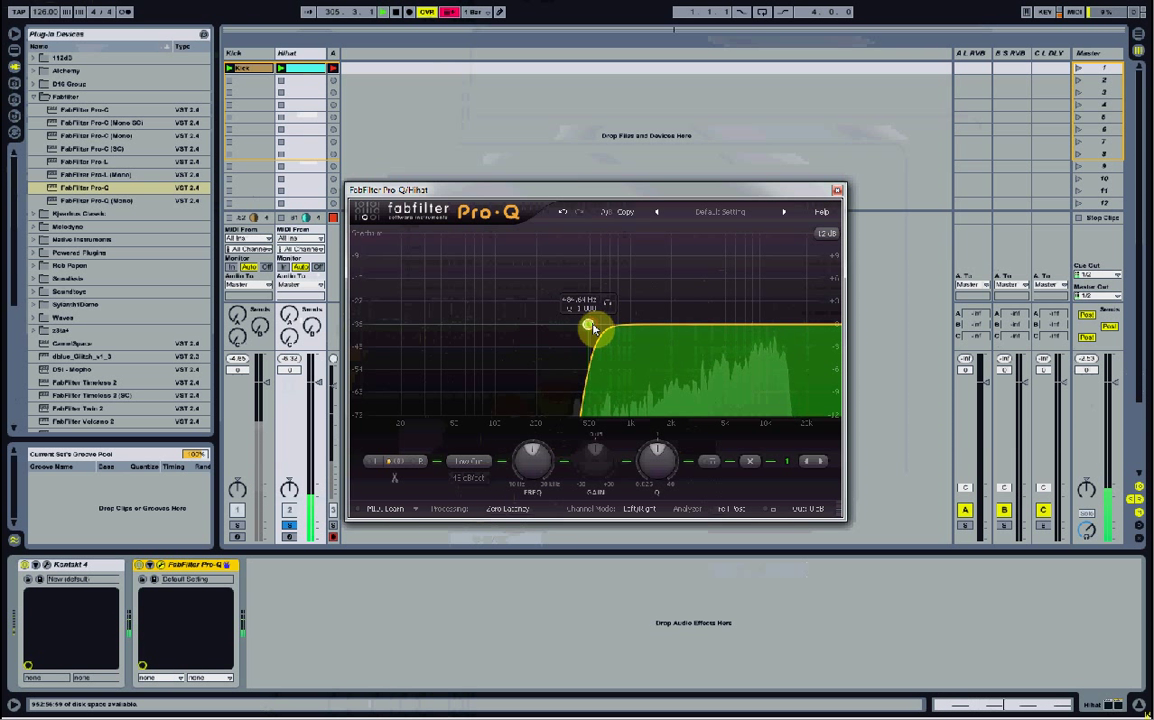
pyautogui.moveTo(598, 328); pyautogui.dragTo(629, 329)
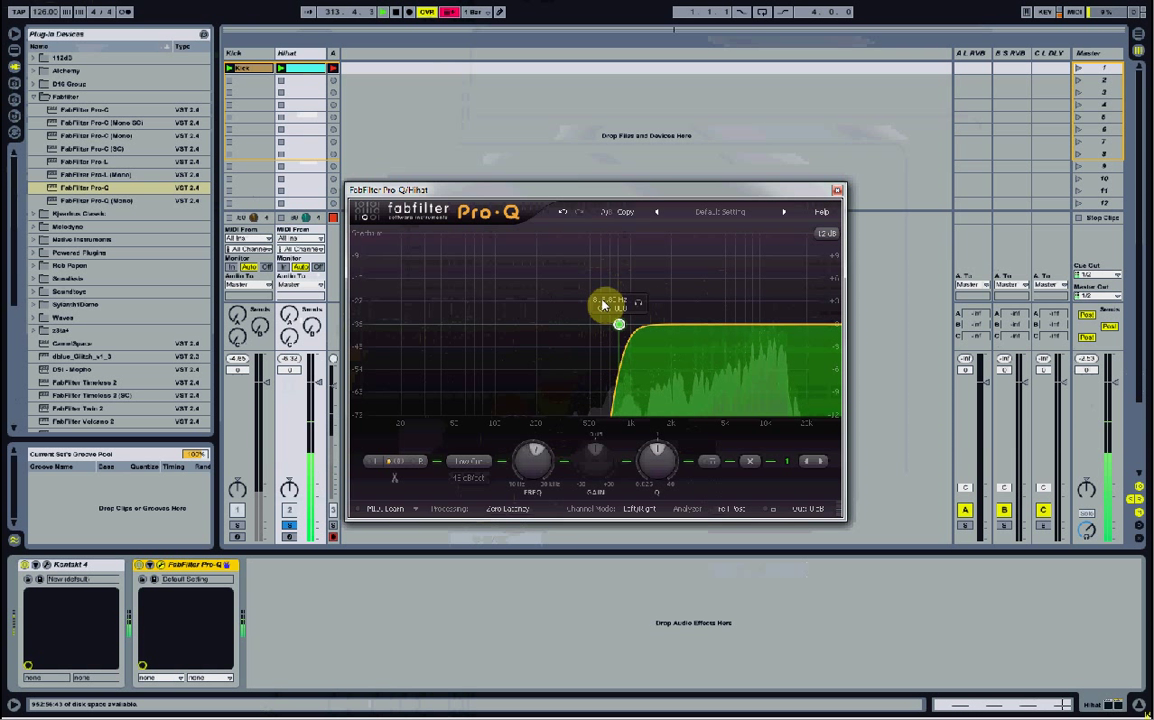
# Step: Add a 48 dB/oct high-cut band near the top of the hi-hat's spectrum, then compare the sound with Pro-Q bypassed and close it
pyautogui.doubleClick(838, 330)
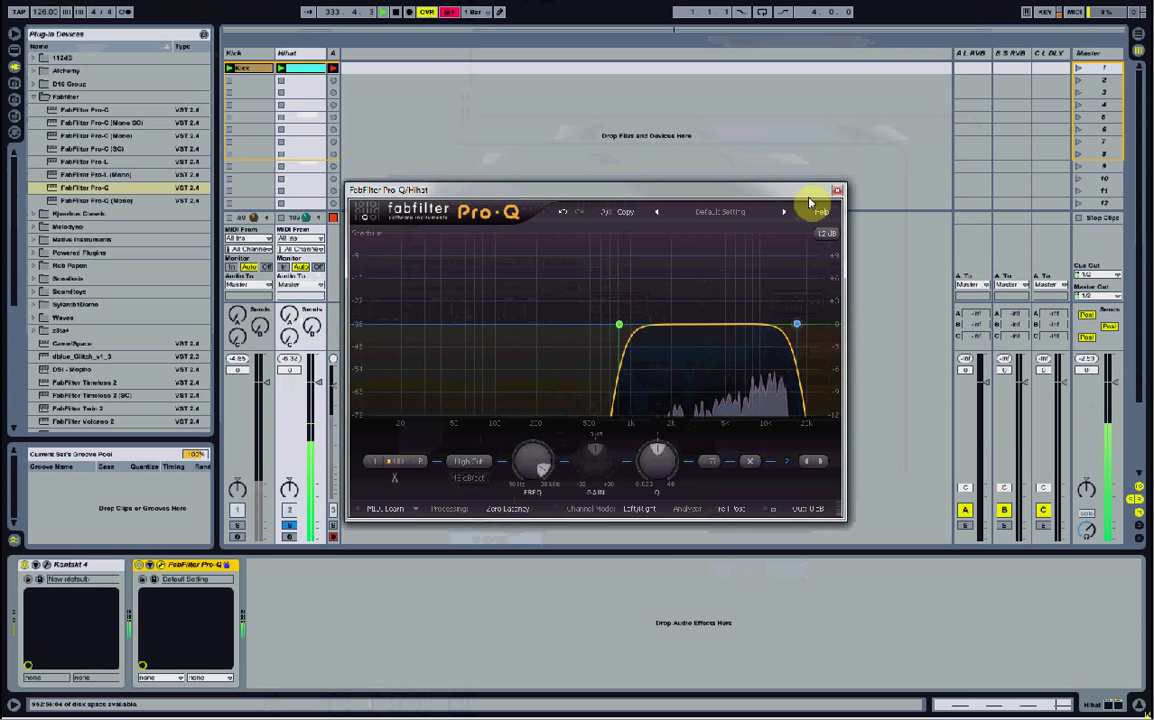
pyautogui.click(141, 566)
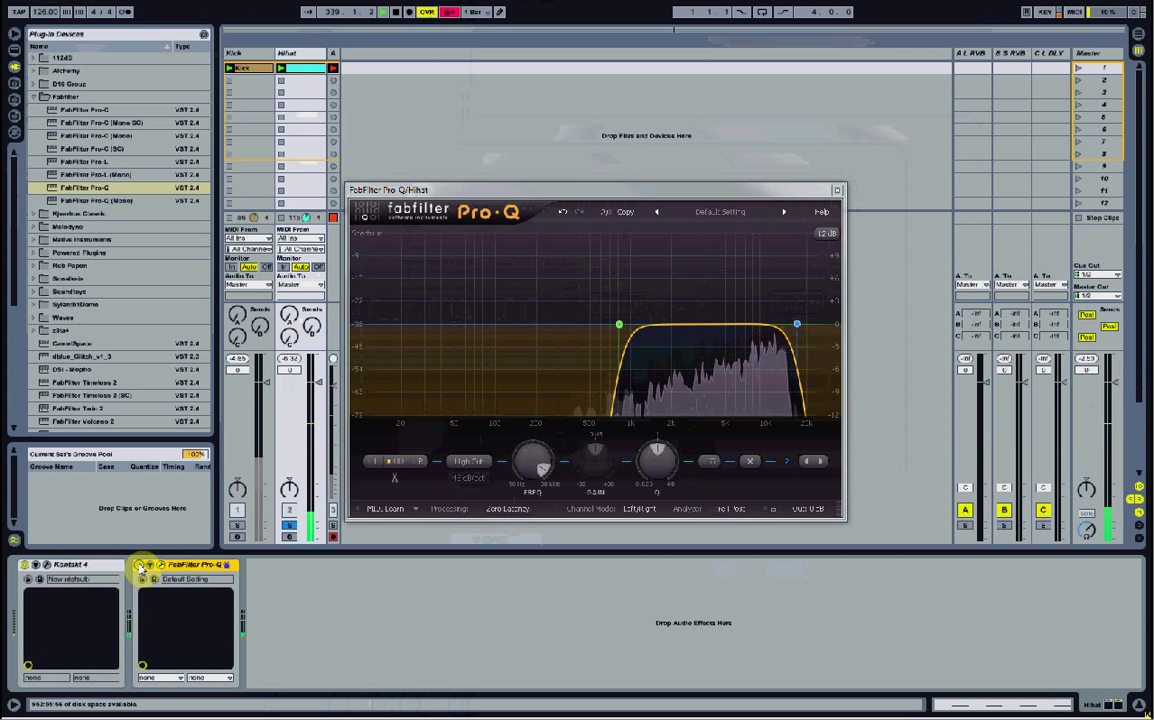
pyautogui.click(586, 282)
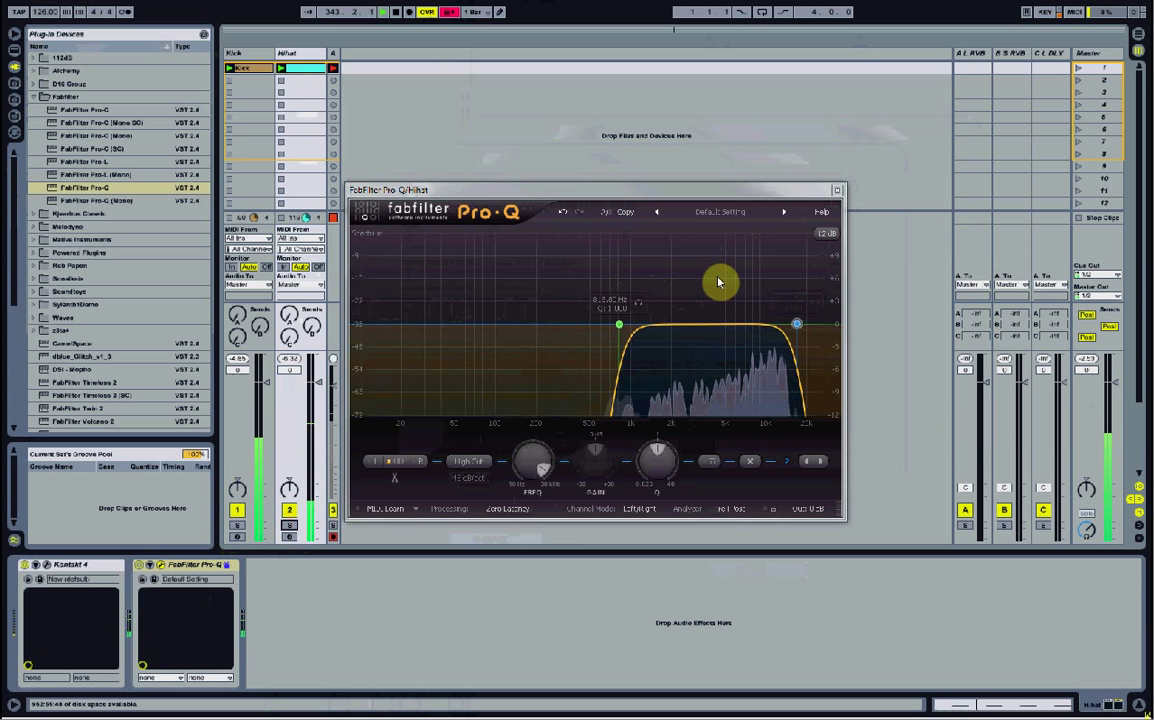
pyautogui.click(838, 193)
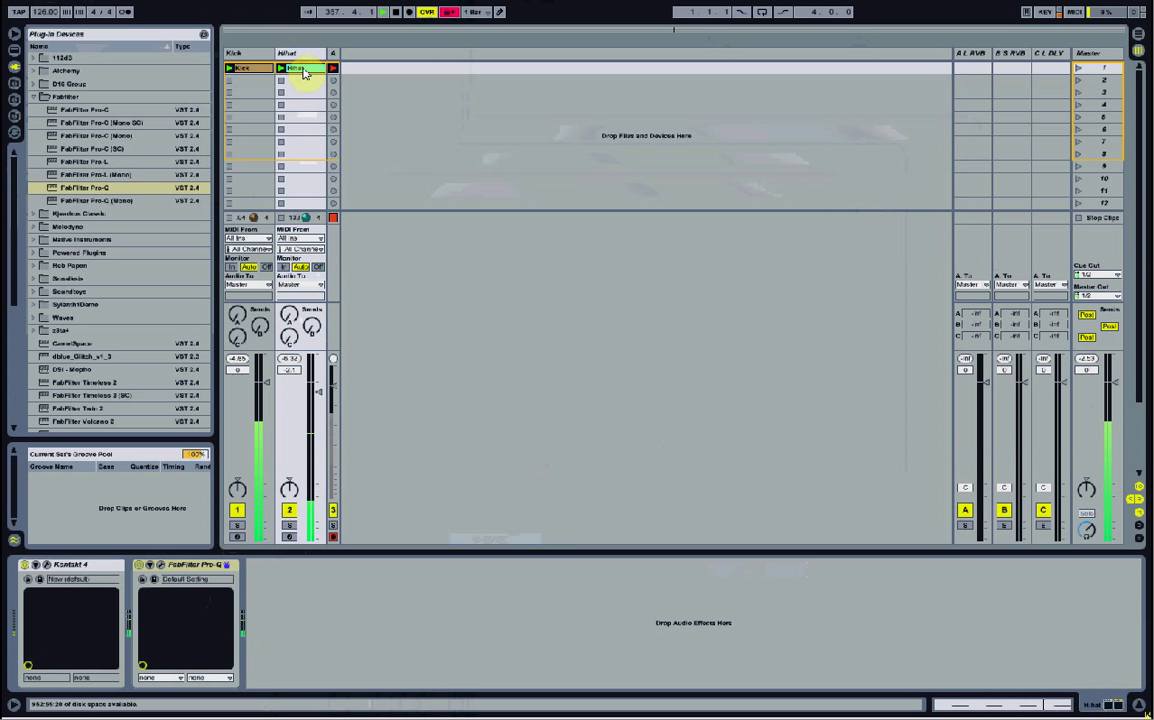
# Step: Add FabFilter Pro-Q to the Kick track and set its analyzer to Pre-EQ
pyautogui.click(242, 58)
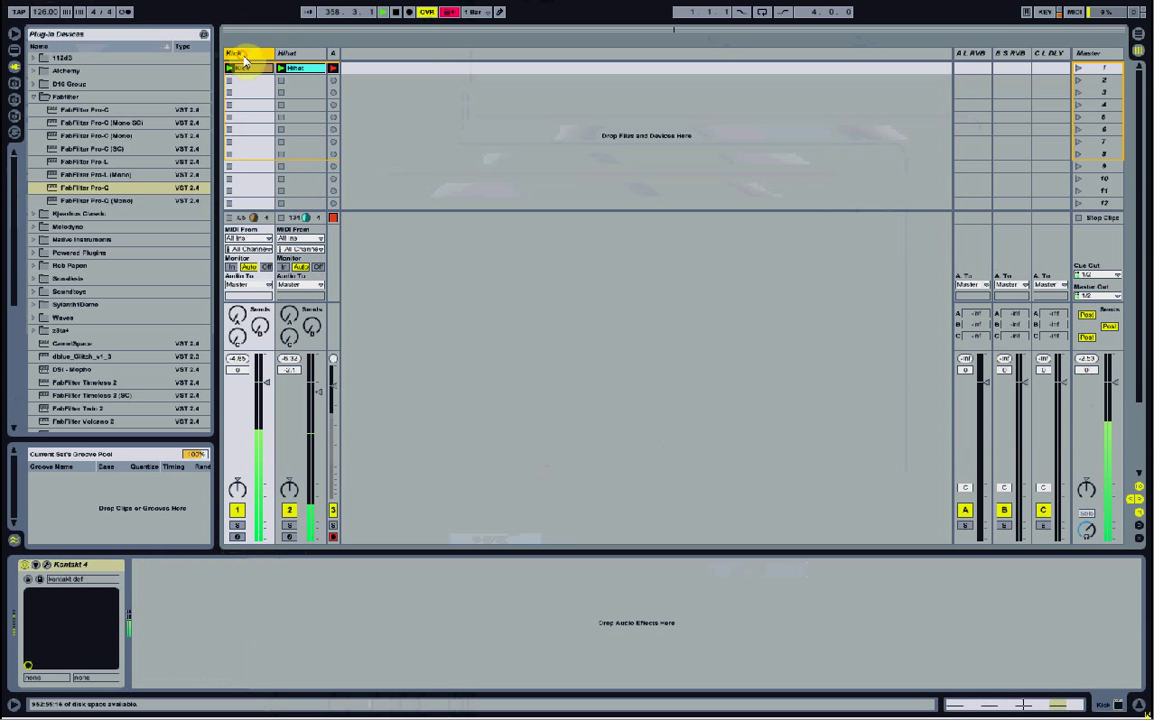
pyautogui.click(237, 524)
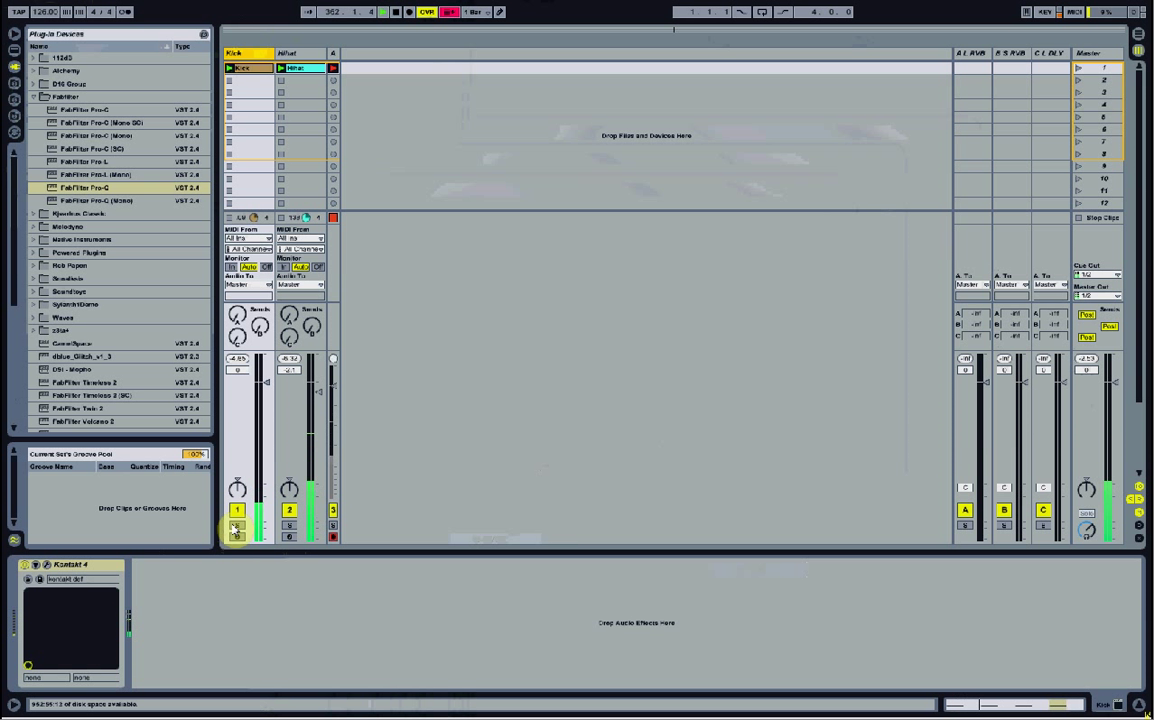
pyautogui.doubleClick(113, 187)
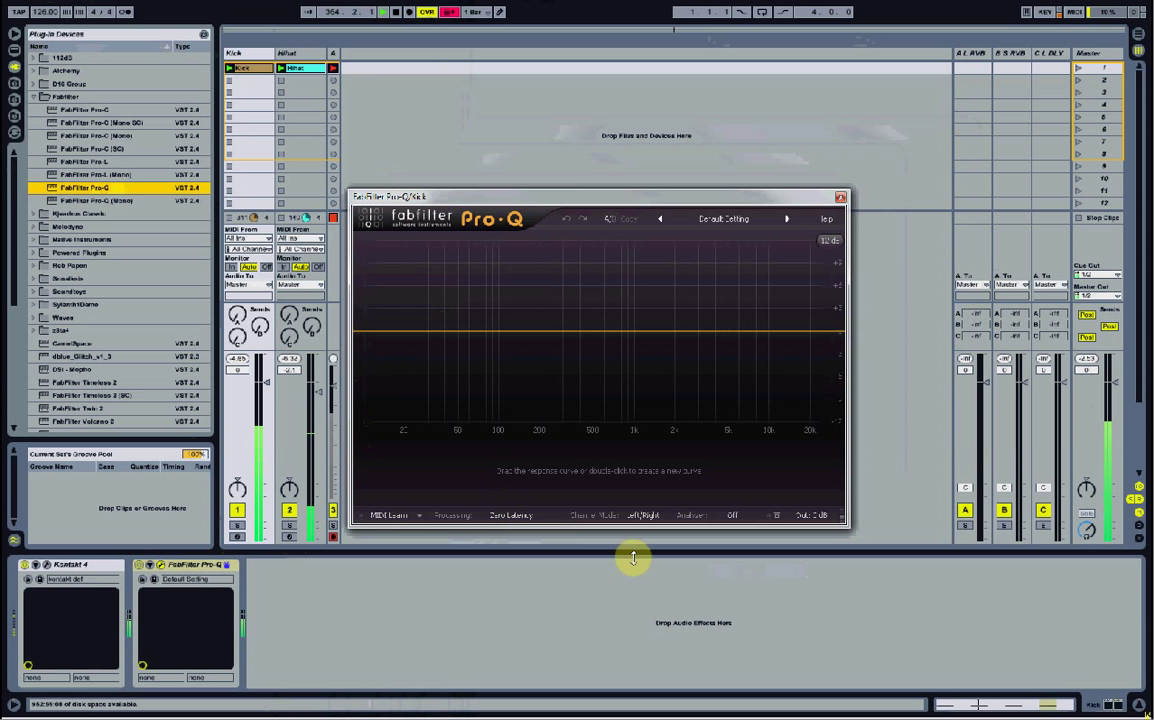
pyautogui.click(731, 516)
pyautogui.click(745, 550)
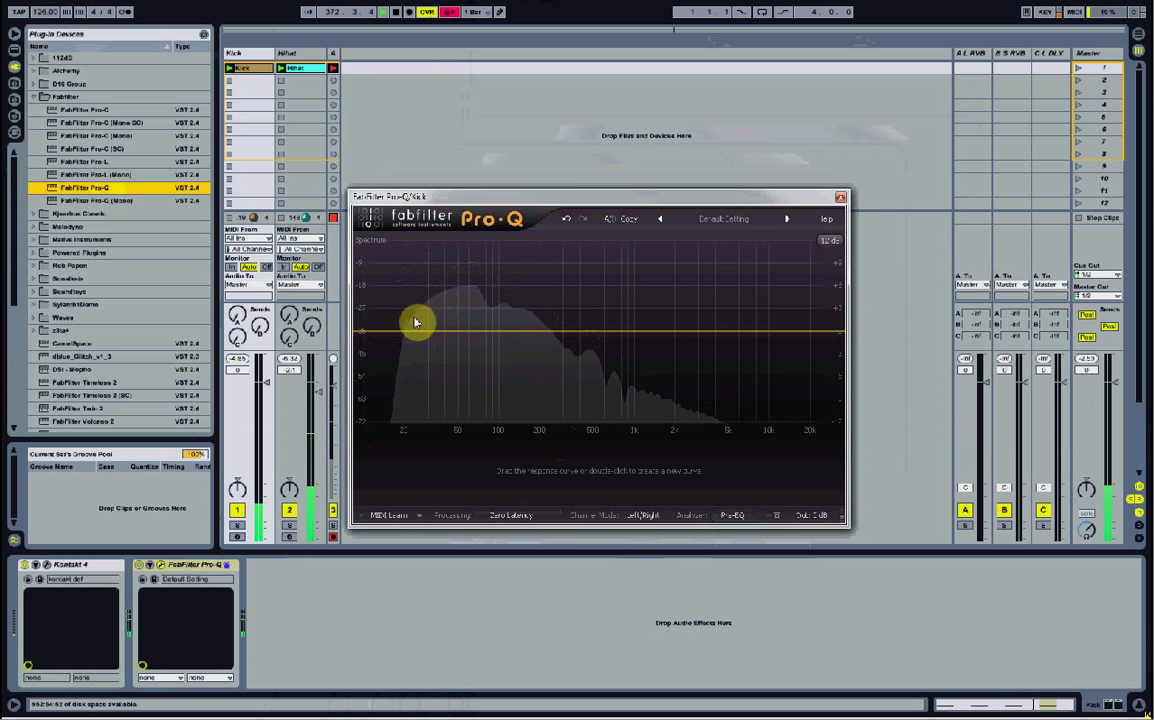
# Step: Add a low-cut band to the Kick's Pro-Q with its cutoff at about 21 Hz
pyautogui.doubleClick(361, 331)
pyautogui.moveTo(368, 335); pyautogui.dragTo(408, 331)
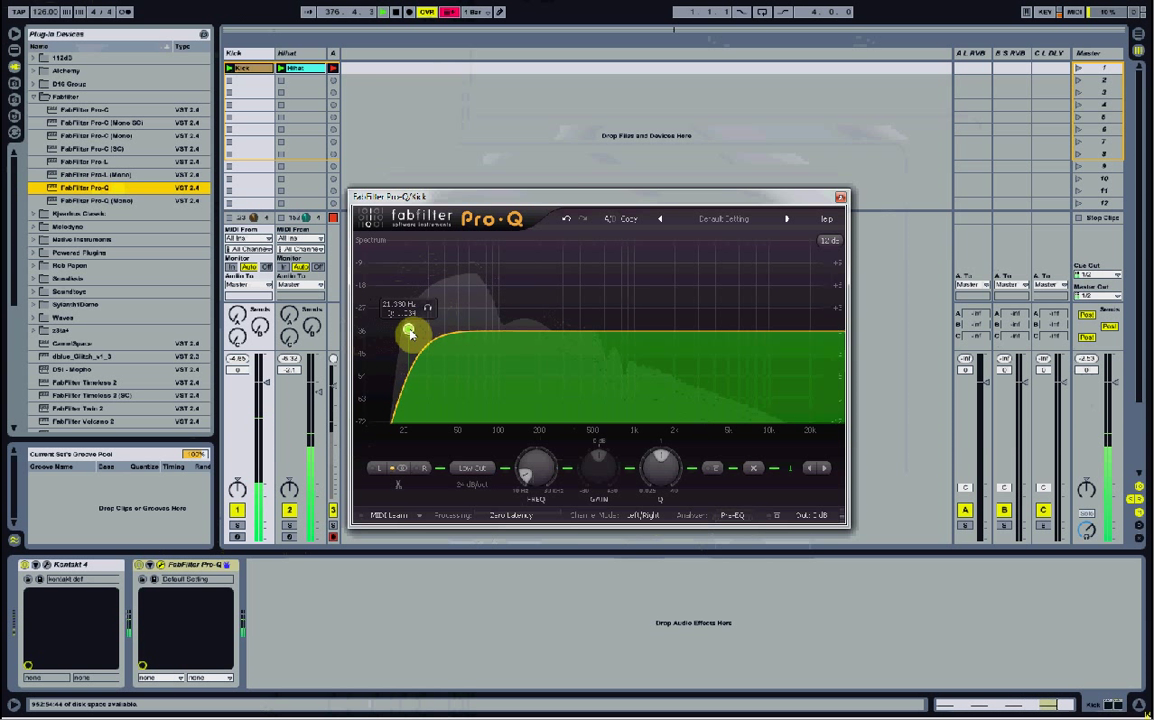
# Step: Try a 48 dB/oct slope on the Kick's low cut and compare it with the 24 dB/oct slope
pyautogui.click(479, 487)
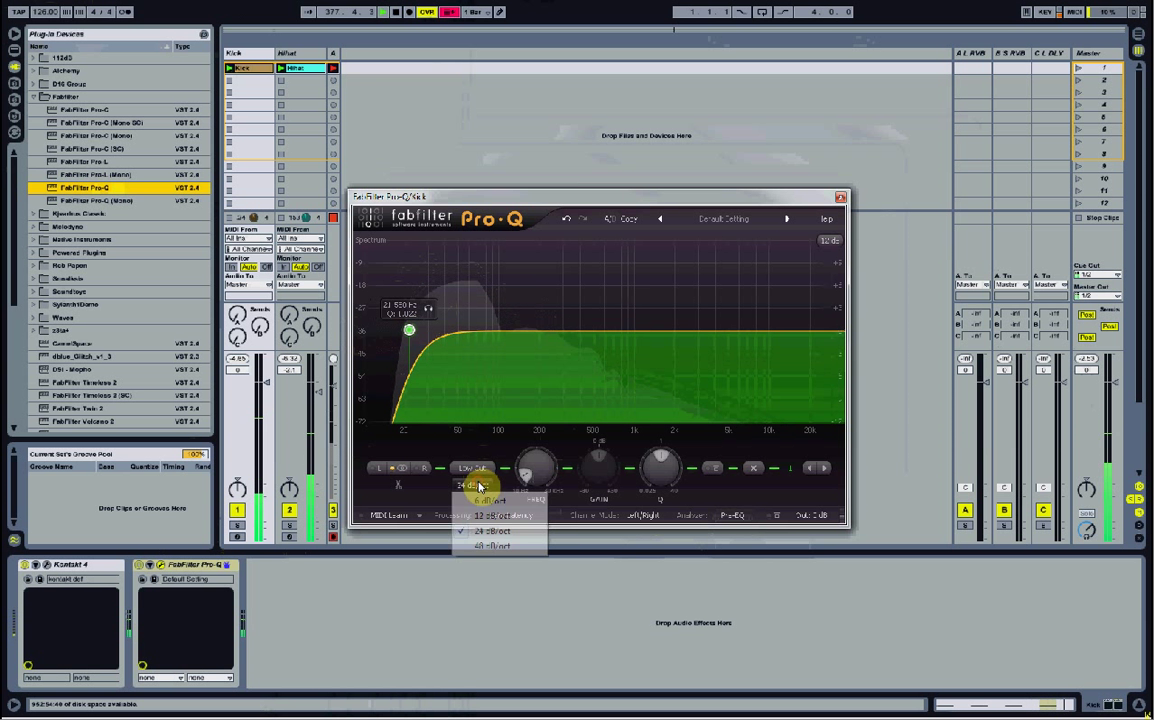
pyautogui.click(487, 545)
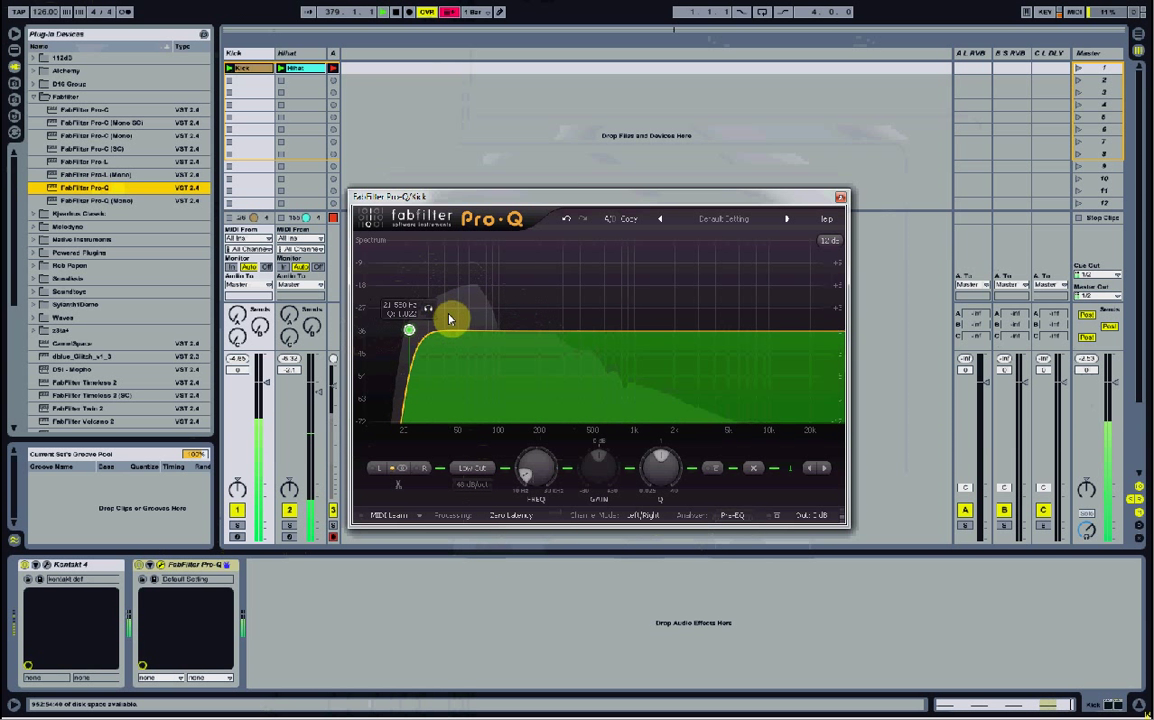
pyautogui.click(475, 485)
pyautogui.click(489, 531)
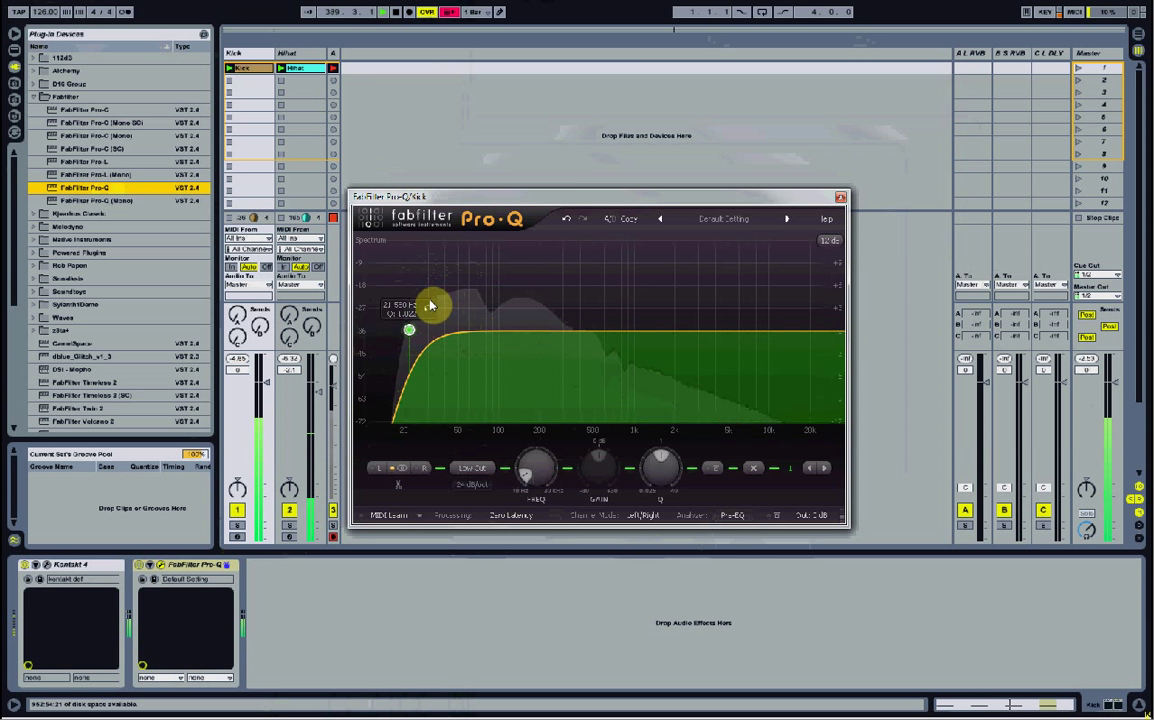
# Step: Set the Kick's low cut to a 48 dB/oct slope and raise its cutoff to about 23 Hz
pyautogui.click(472, 485)
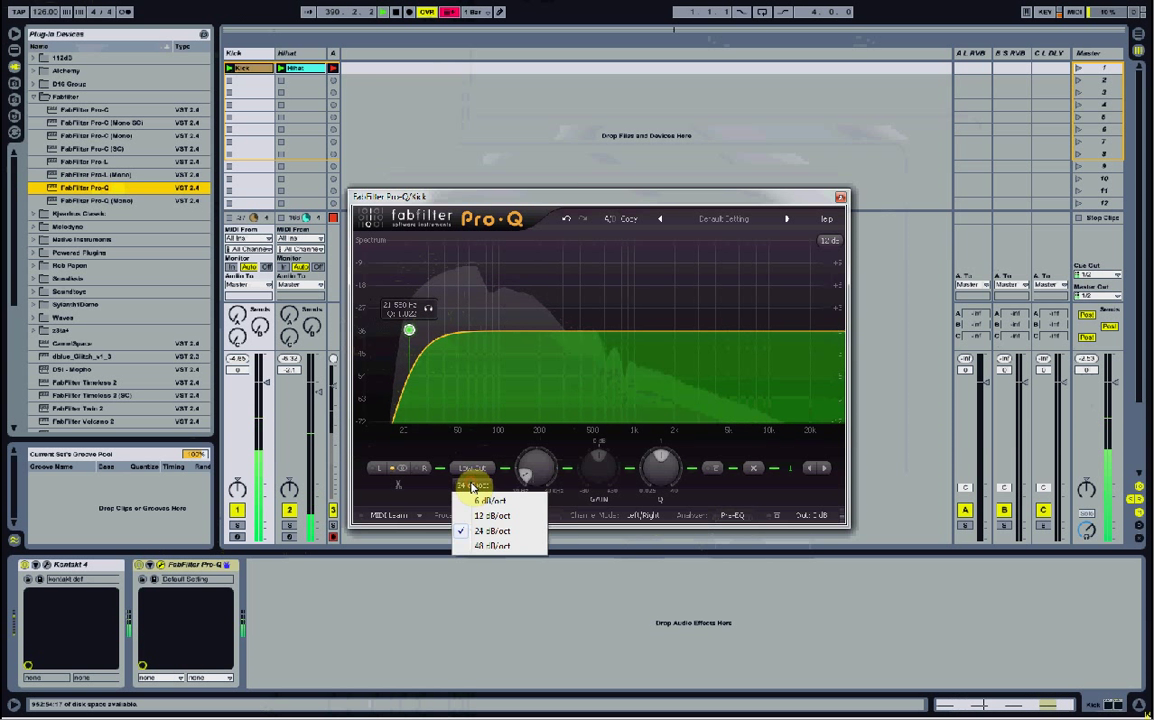
pyautogui.click(492, 546)
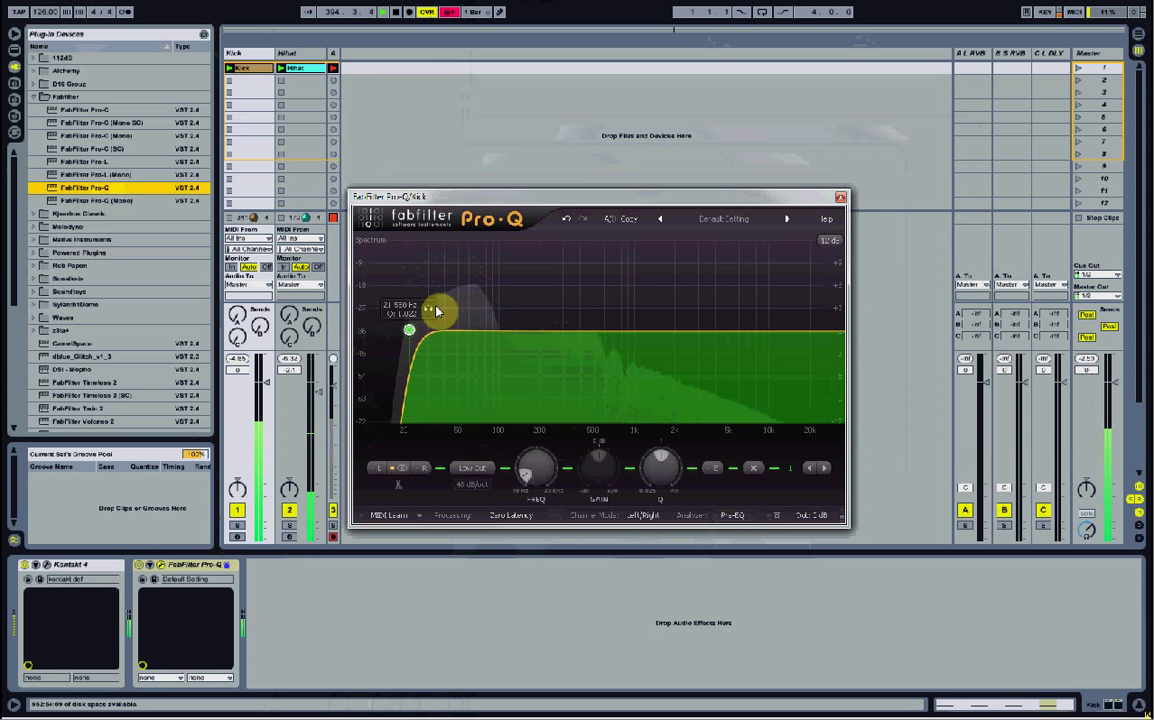
pyautogui.moveTo(417, 336); pyautogui.dragTo(425, 331)
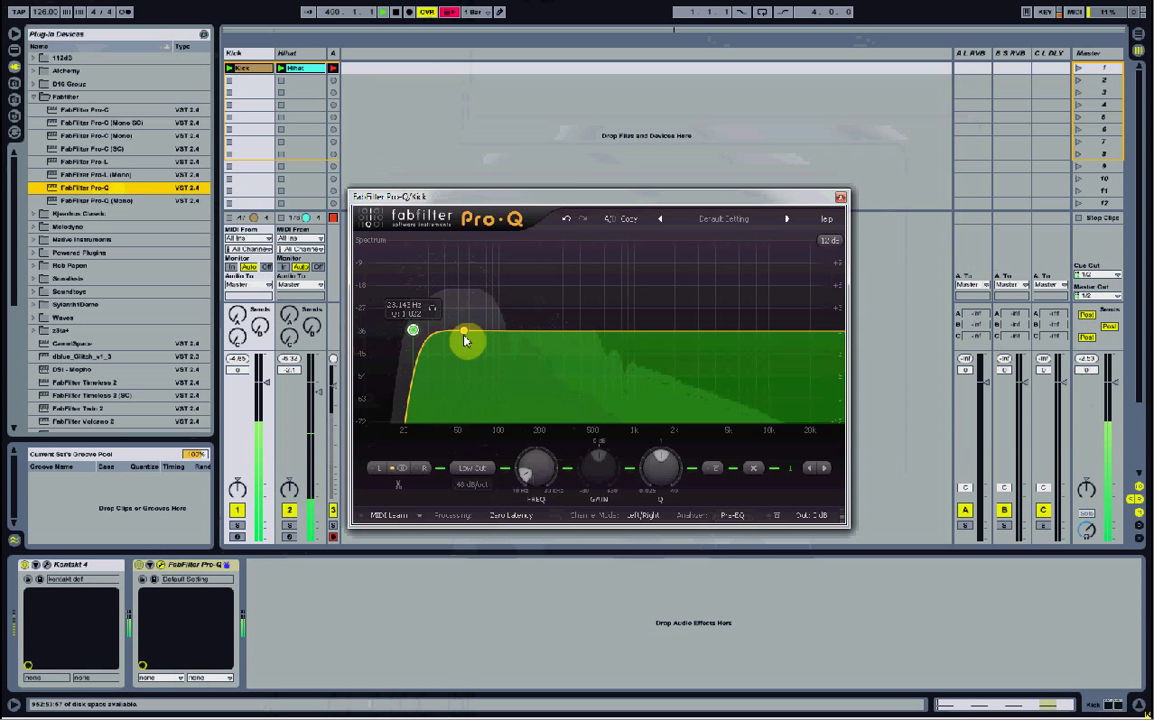
# Step: Add a narrow bell boost to the Kick's Pro-Q at about 59 Hz with +0.90 dB gain and a Q of about 5
pyautogui.click(464, 334)
pyautogui.moveTo(464, 334); pyautogui.dragTo(474, 326)
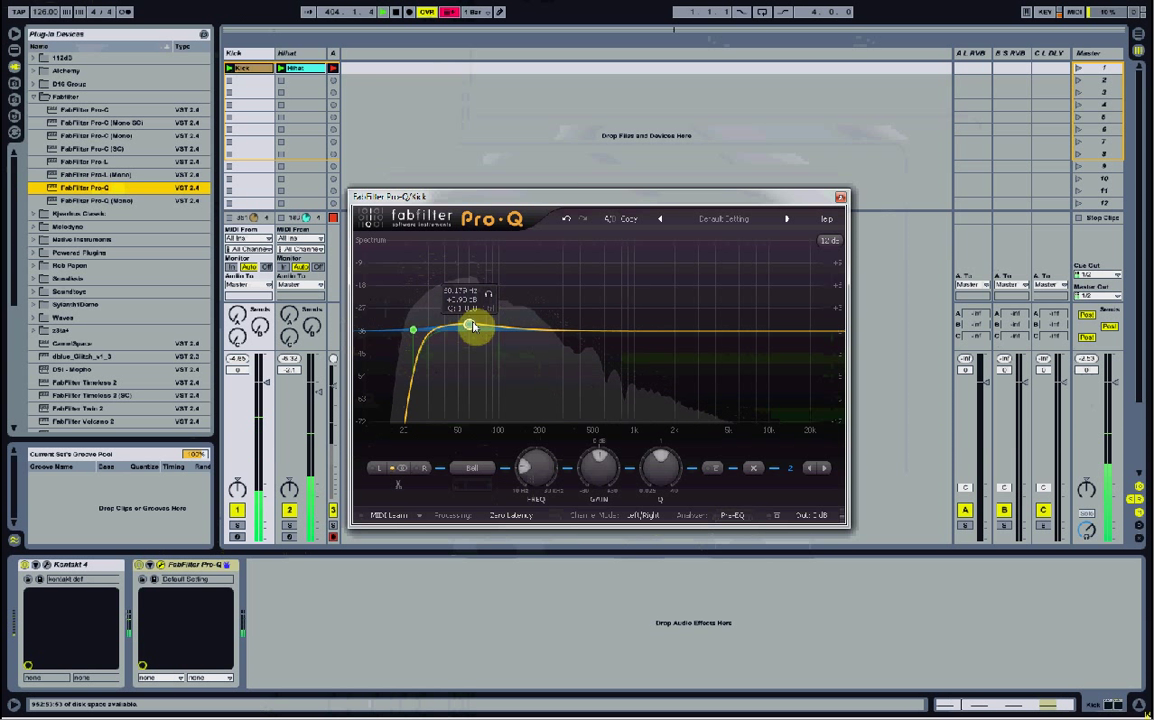
pyautogui.scroll(5, 474, 330)
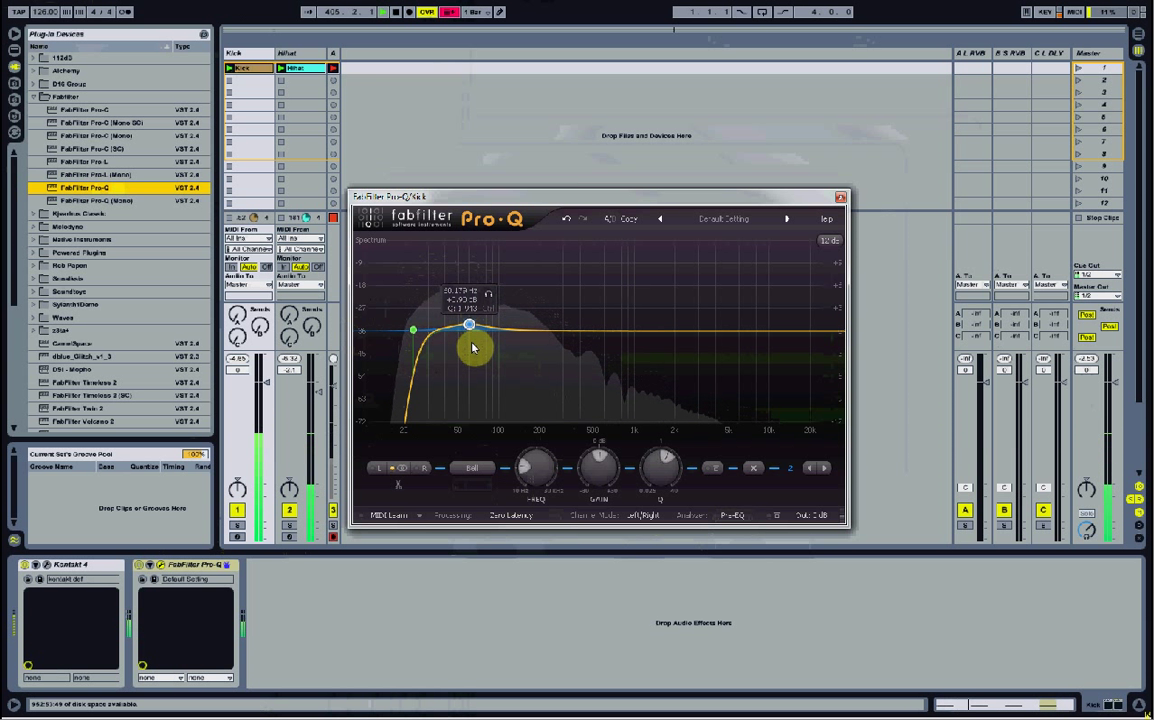
pyautogui.scroll(-2, 474, 364)
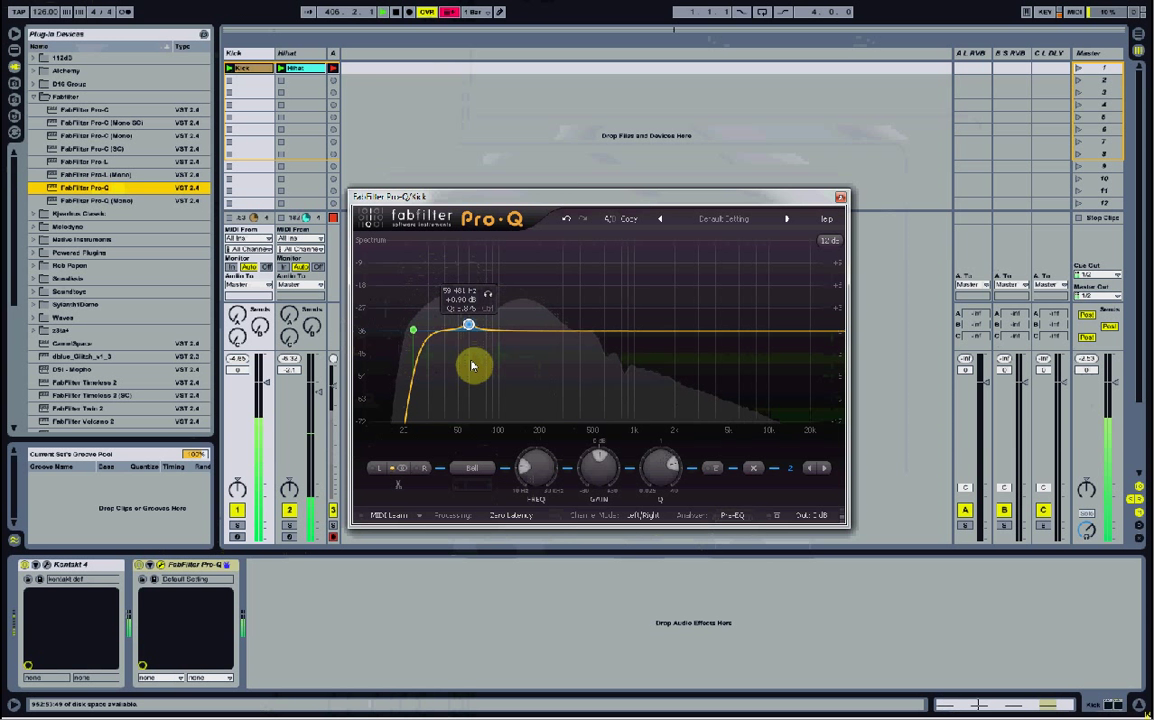
pyautogui.scroll(3, 474, 367)
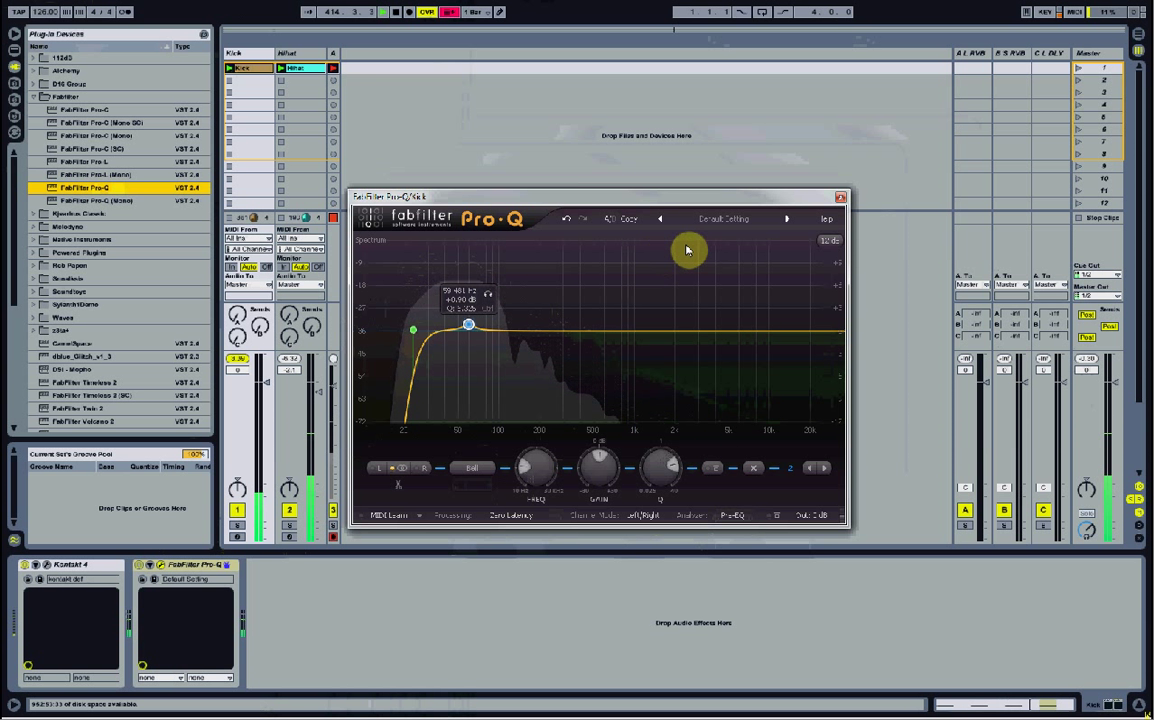
# Step: Add a 48 dB/oct high cut to the Kick's Pro-Q at about 14.4 kHz, then close the plug-in window
pyautogui.moveTo(842, 334); pyautogui.dragTo(791, 333)
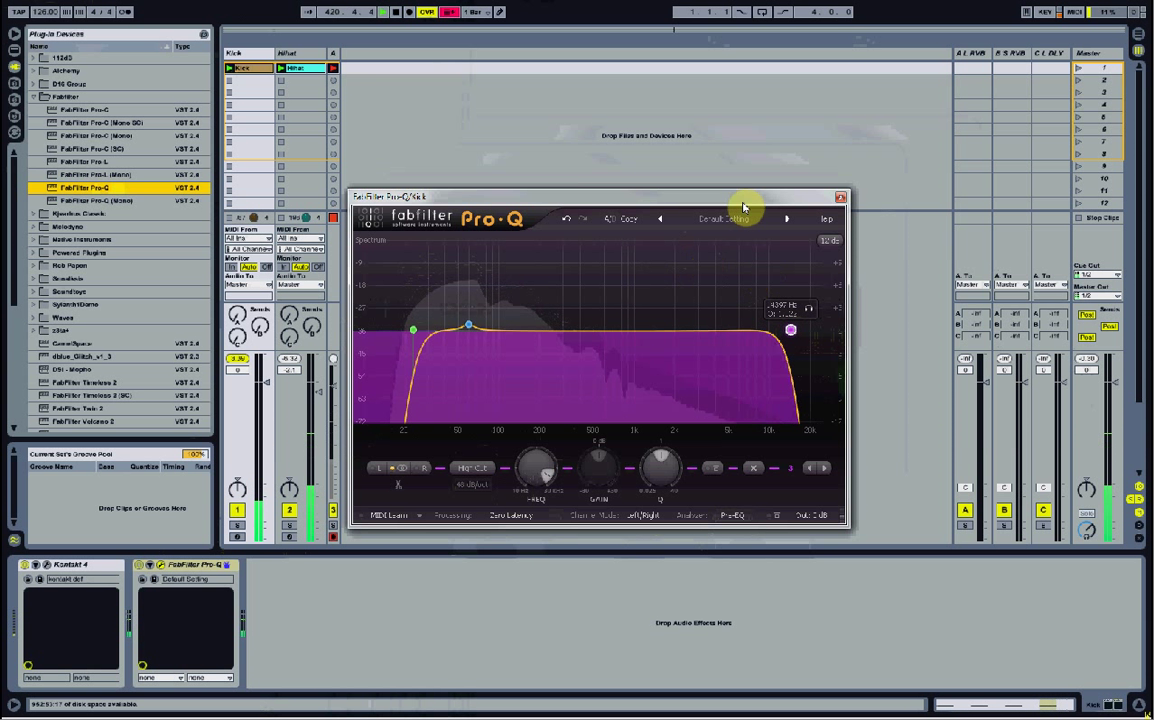
pyautogui.click(747, 360)
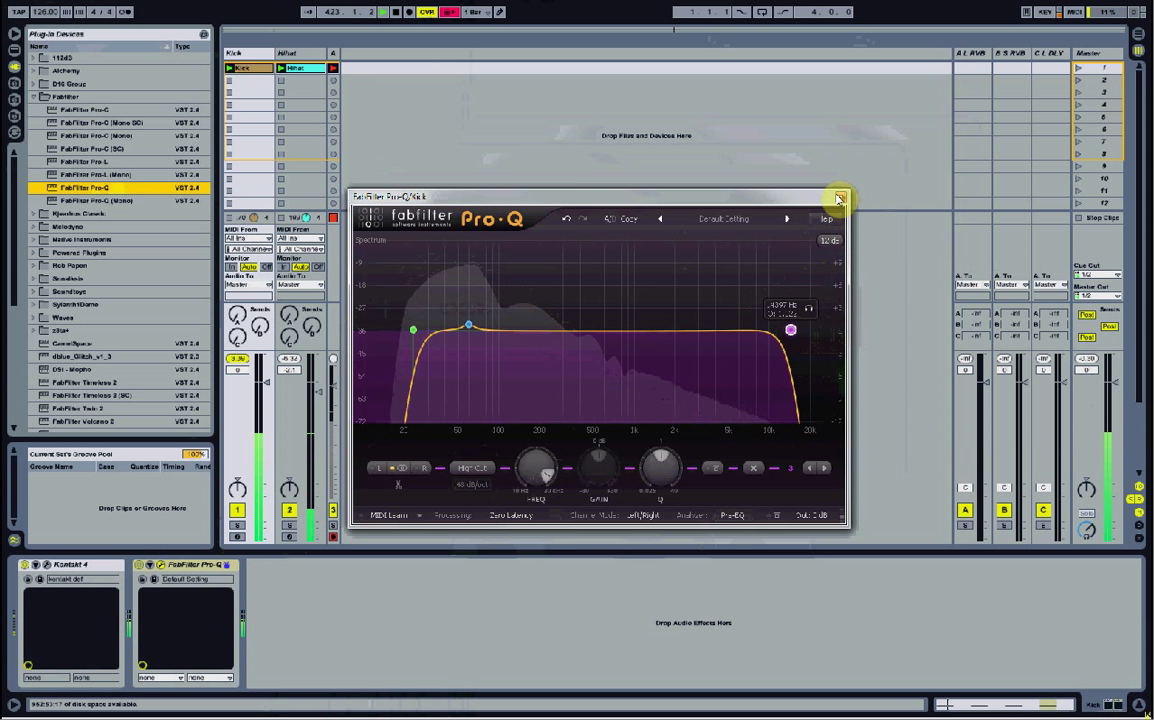
pyautogui.click(843, 197)
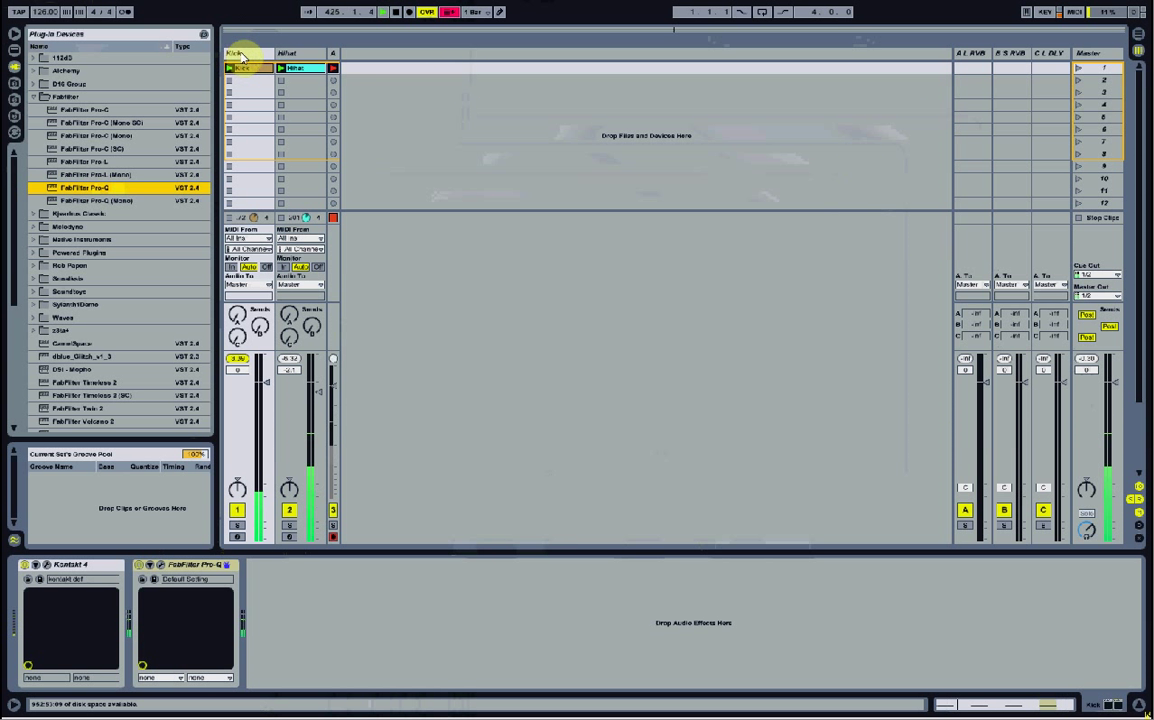
# Step: Duplicate the Hihat track as a new track named Clap and delete the FabFilter Pro-Q copied onto it
pyautogui.click(315, 53)
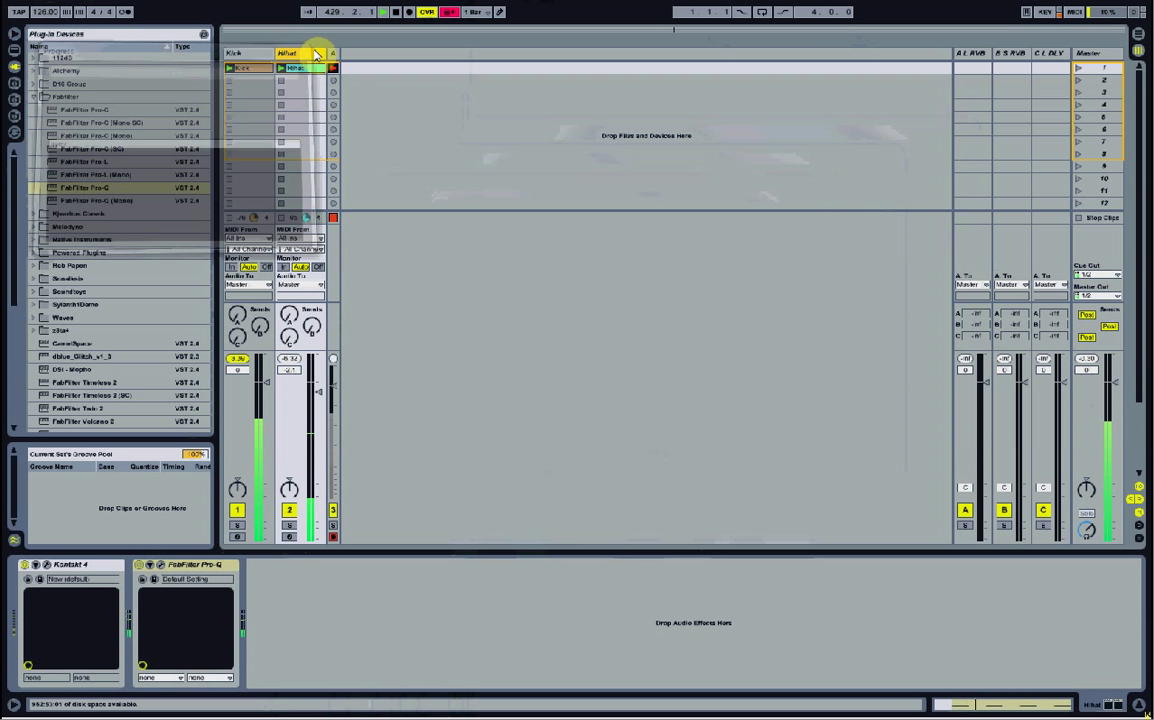
pyautogui.hotkey('ctrl', 'd')
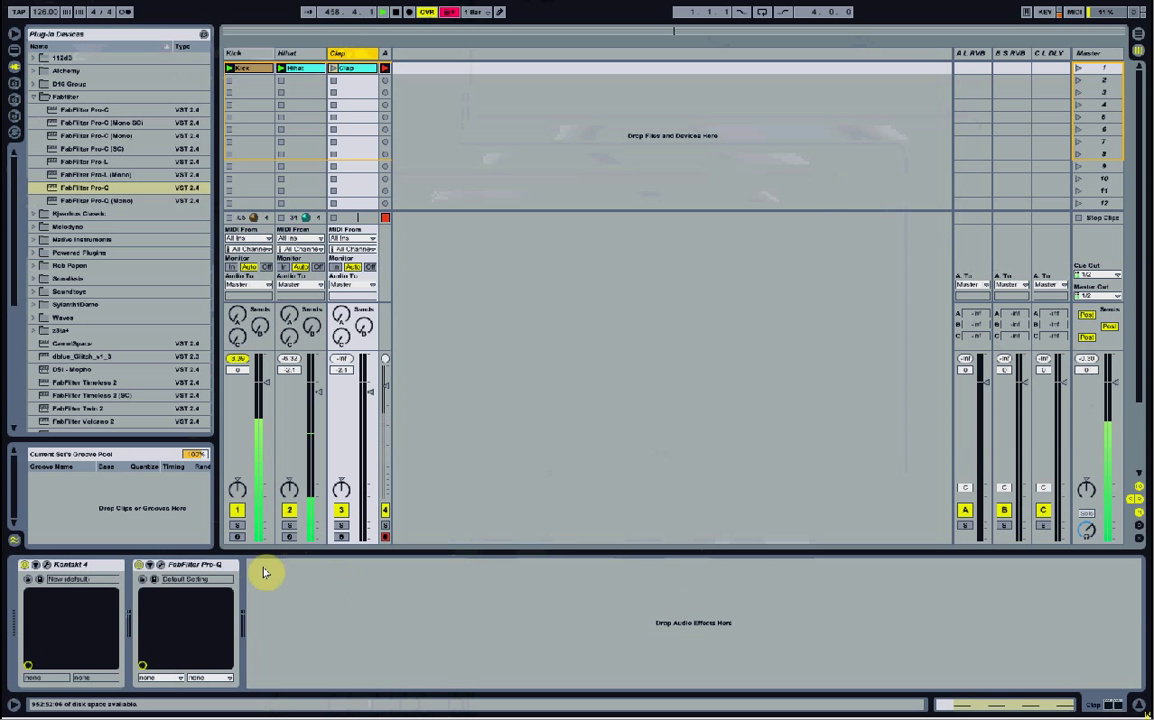
pyautogui.rightClick(199, 568)
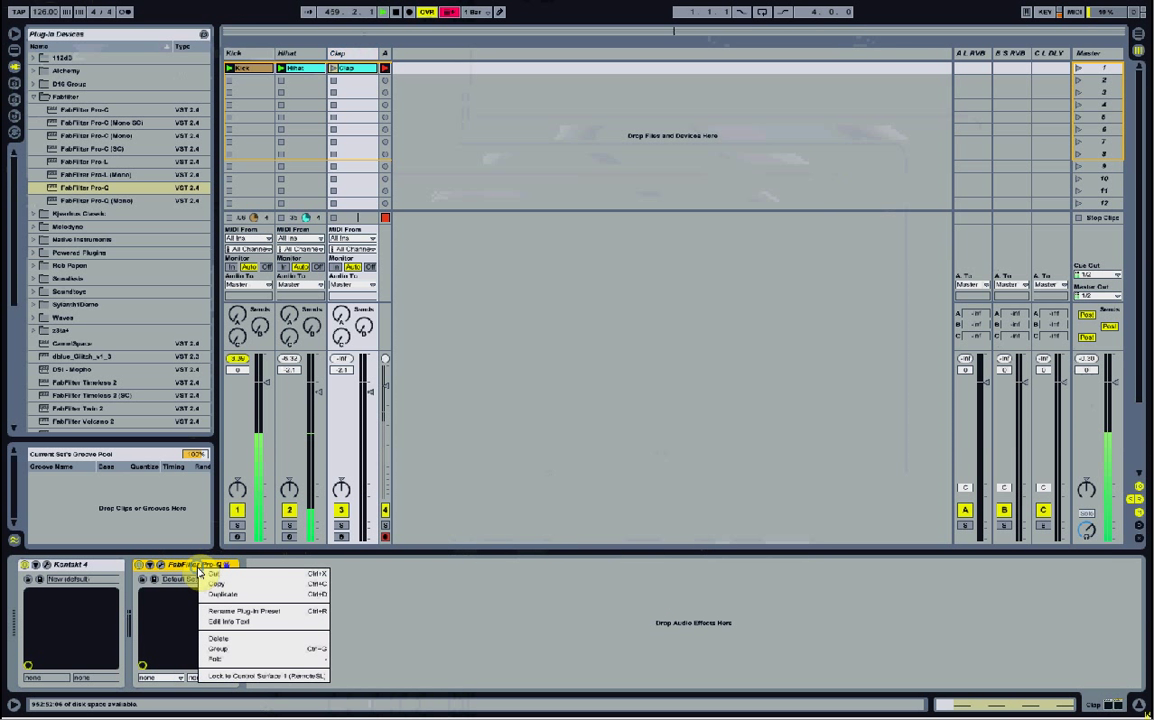
pyautogui.click(229, 639)
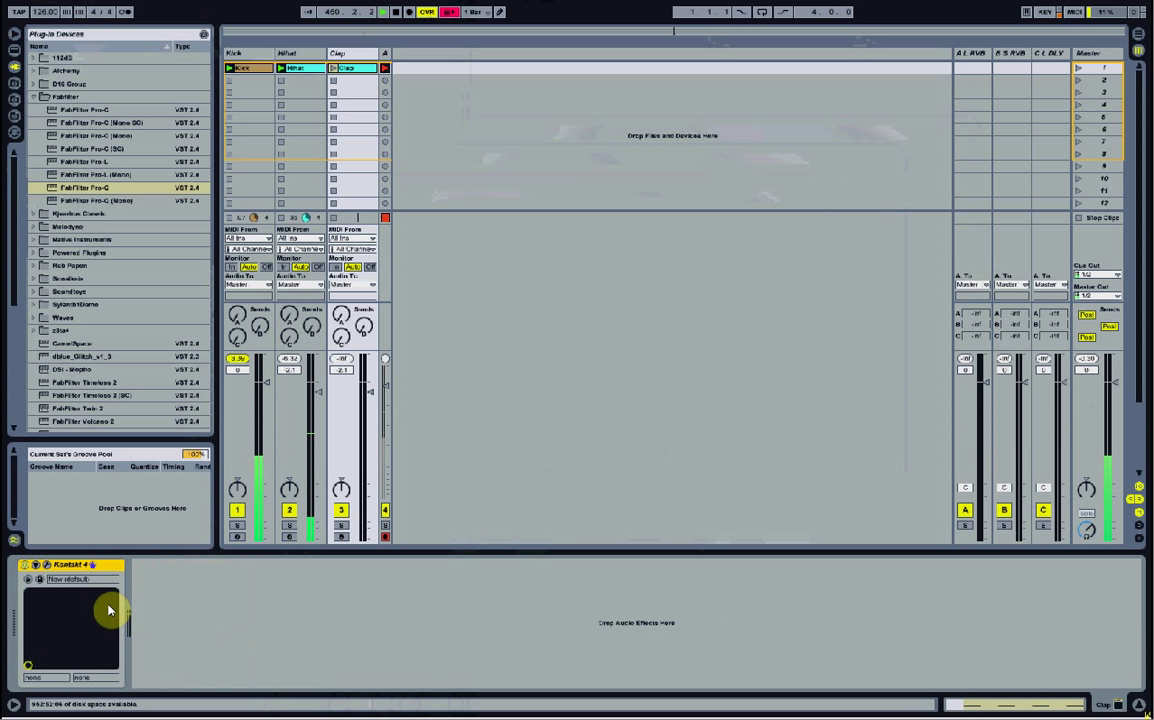
# Step: Open the Clap track's Kontakt 4 instrument for editing and delete all the hi-hat zones from its mapping
pyautogui.click(47, 567)
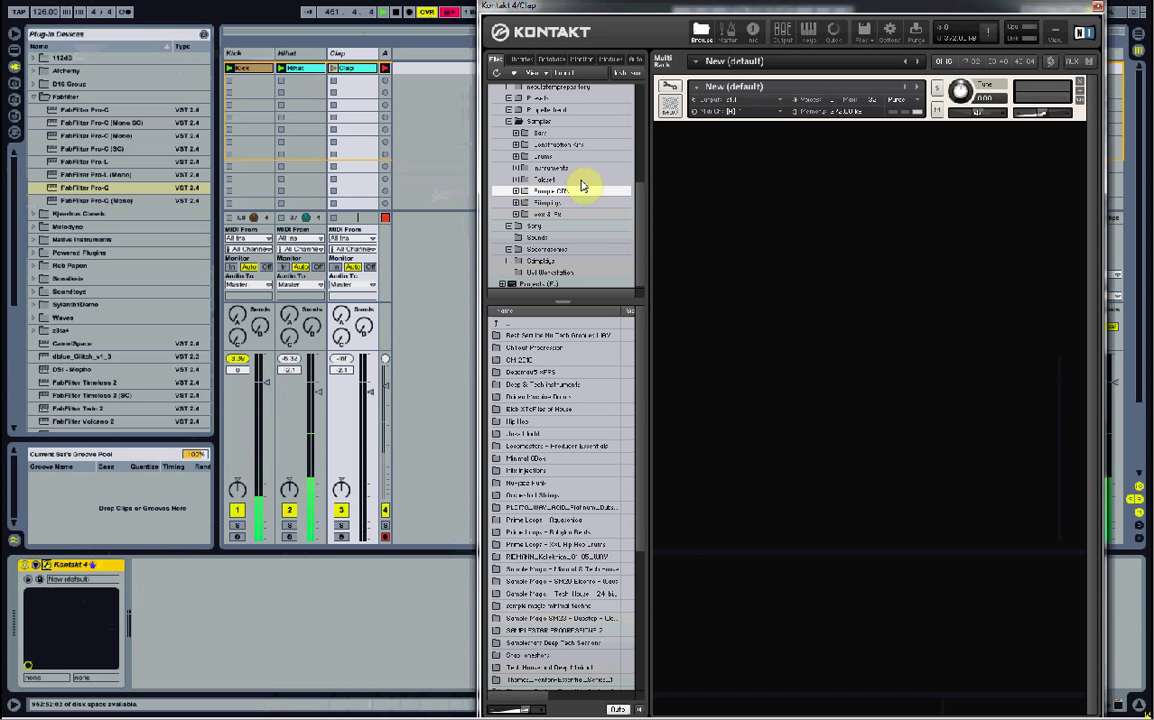
pyautogui.click(672, 89)
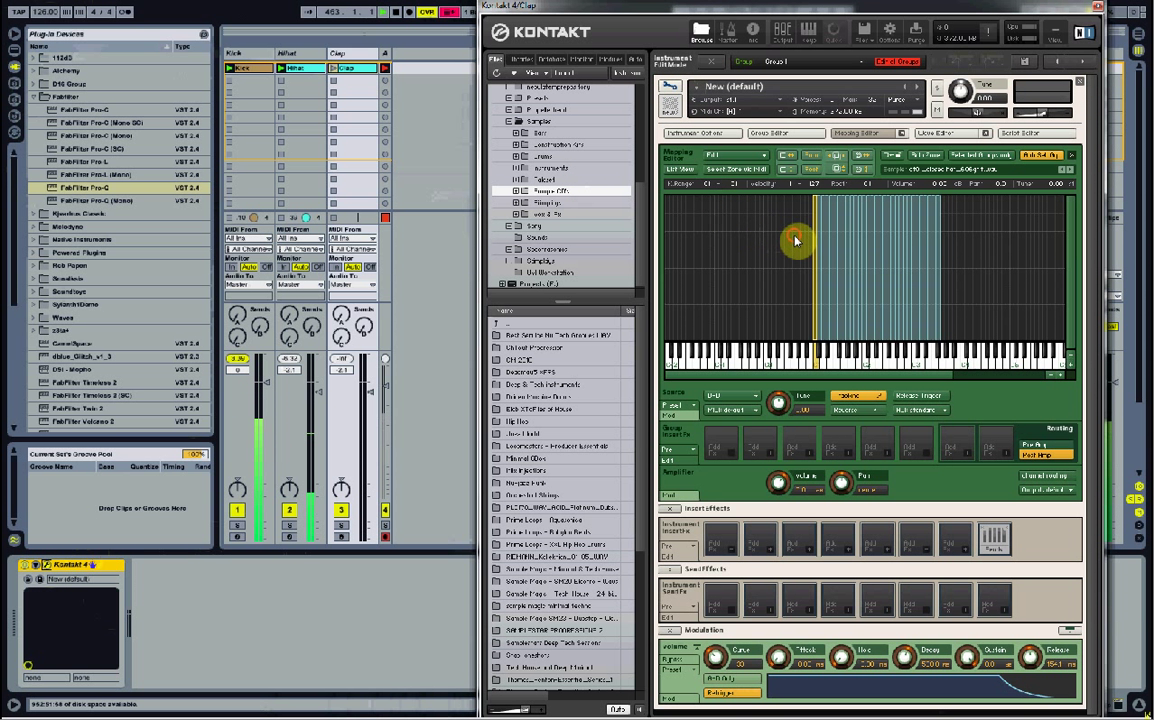
pyautogui.moveTo(796, 247); pyautogui.dragTo(974, 252)
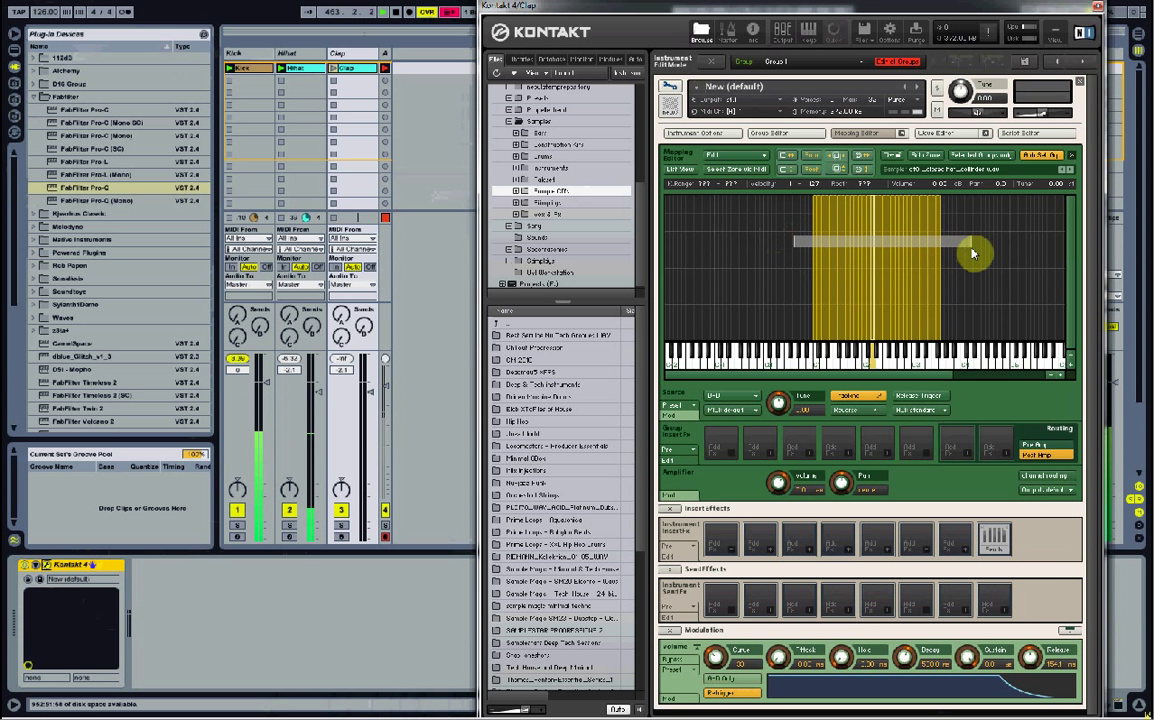
pyautogui.rightClick(913, 252)
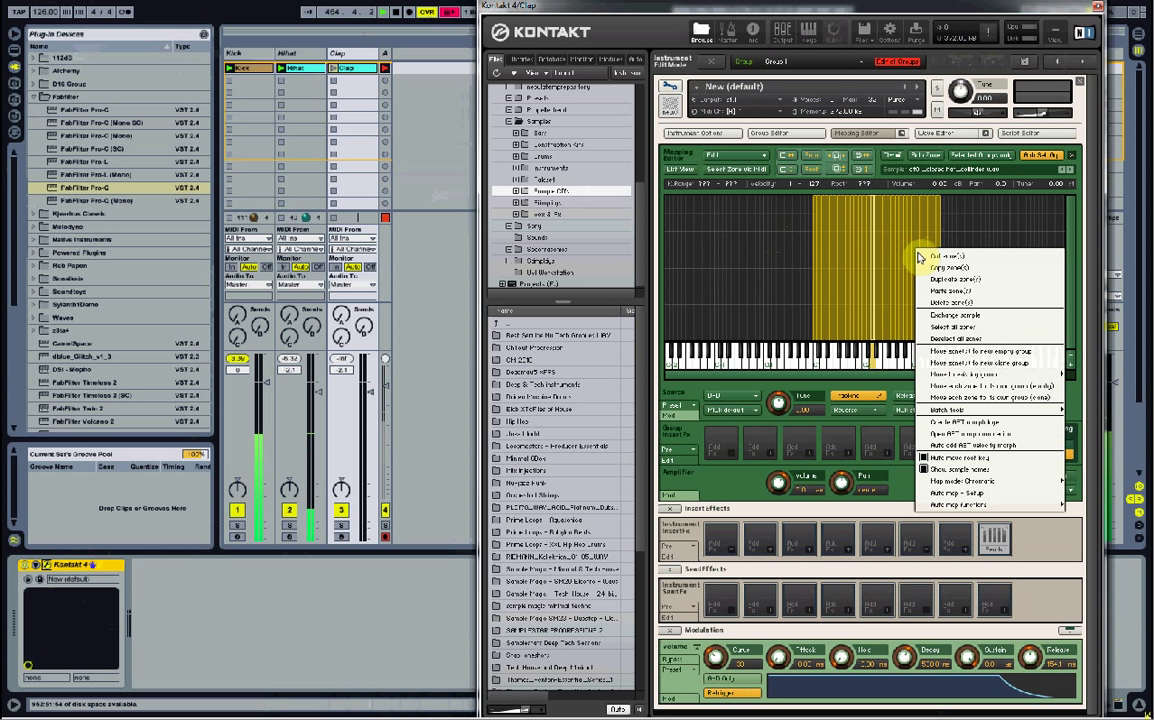
pyautogui.click(952, 303)
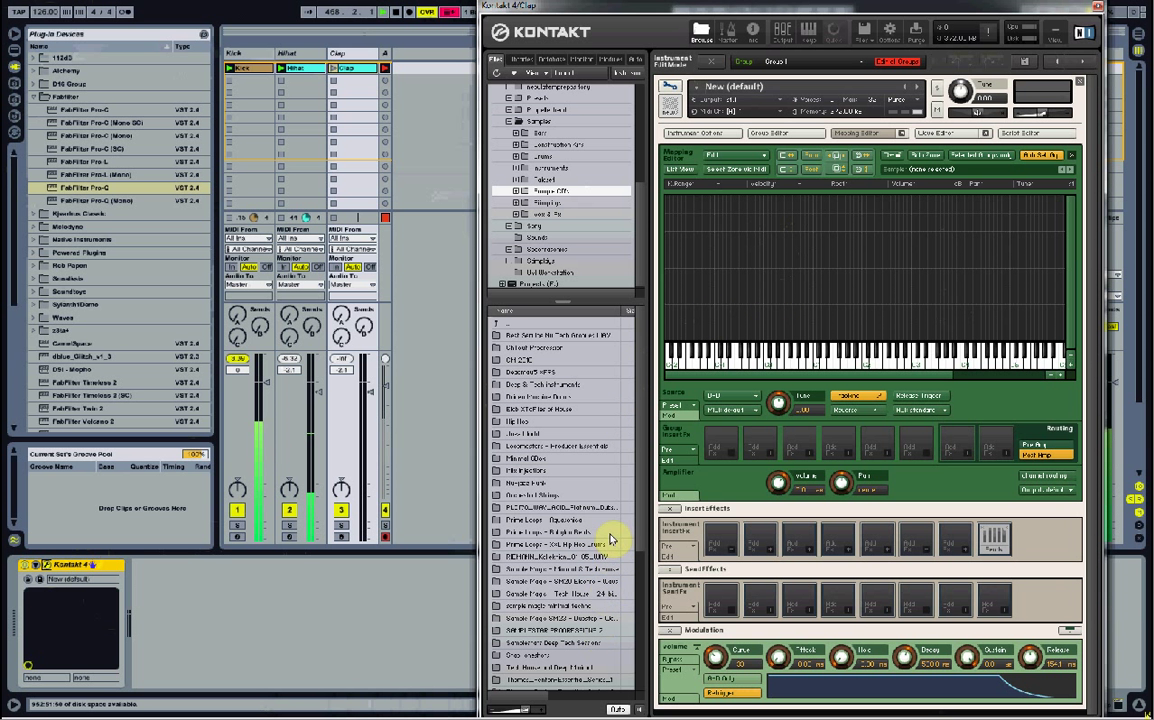
# Step: Browse Kontakt's sample folders to the claps folder inside the Drum_Tools_01 pack
pyautogui.moveTo(639, 519); pyautogui.dragTo(636, 674)
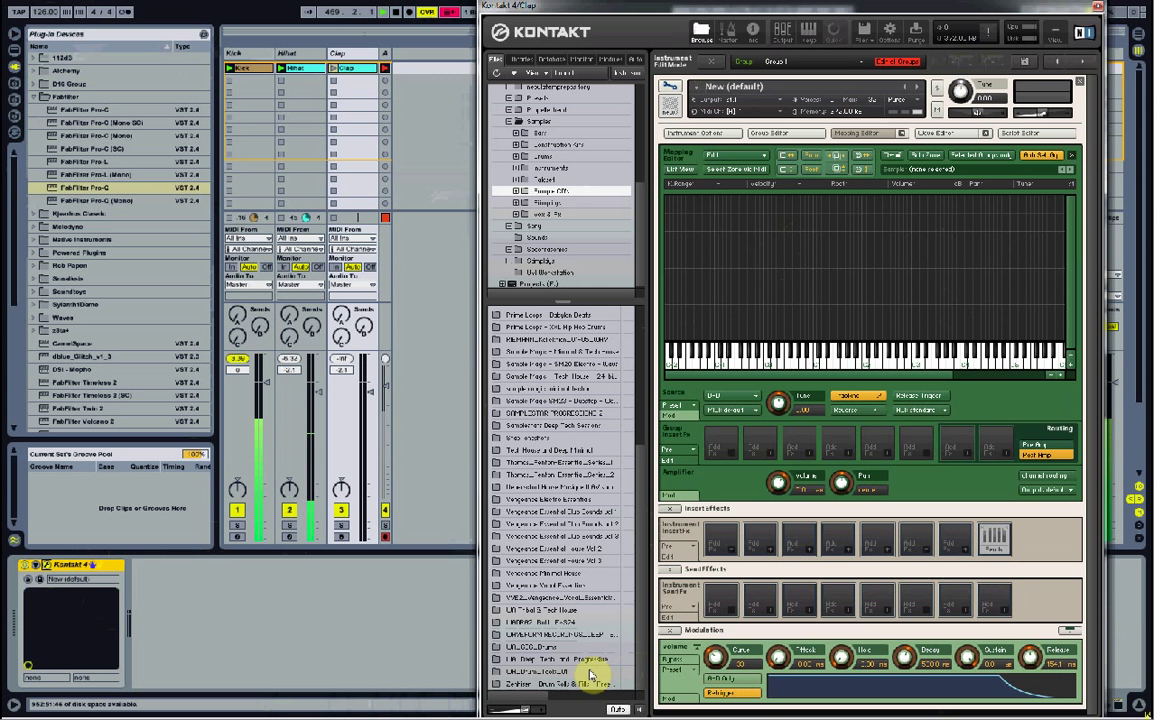
pyautogui.doubleClick(558, 672)
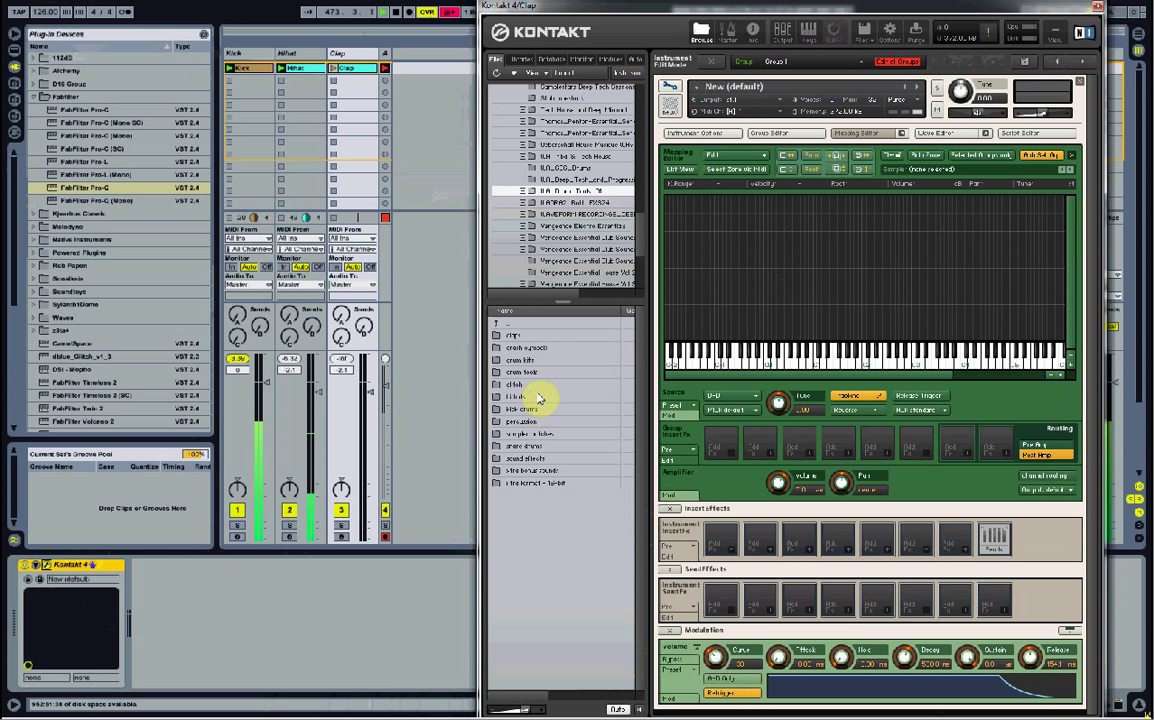
pyautogui.click(533, 335)
pyautogui.doubleClick(533, 335)
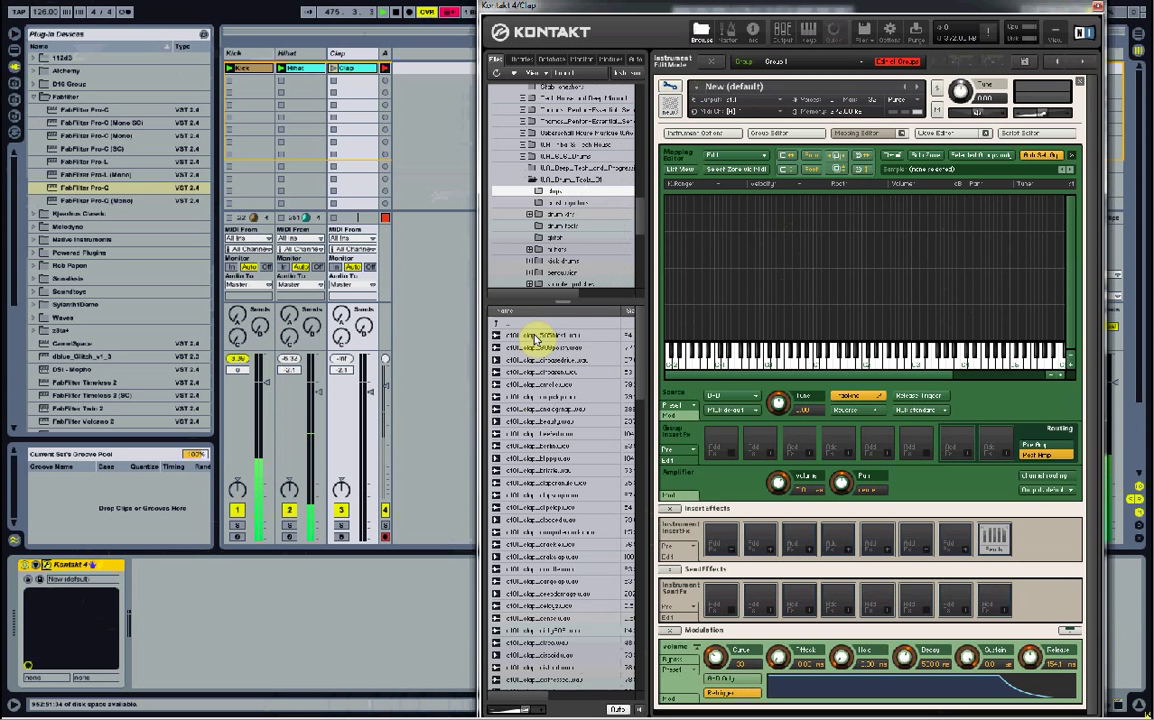
pyautogui.moveTo(636, 397); pyautogui.dragTo(651, 313)
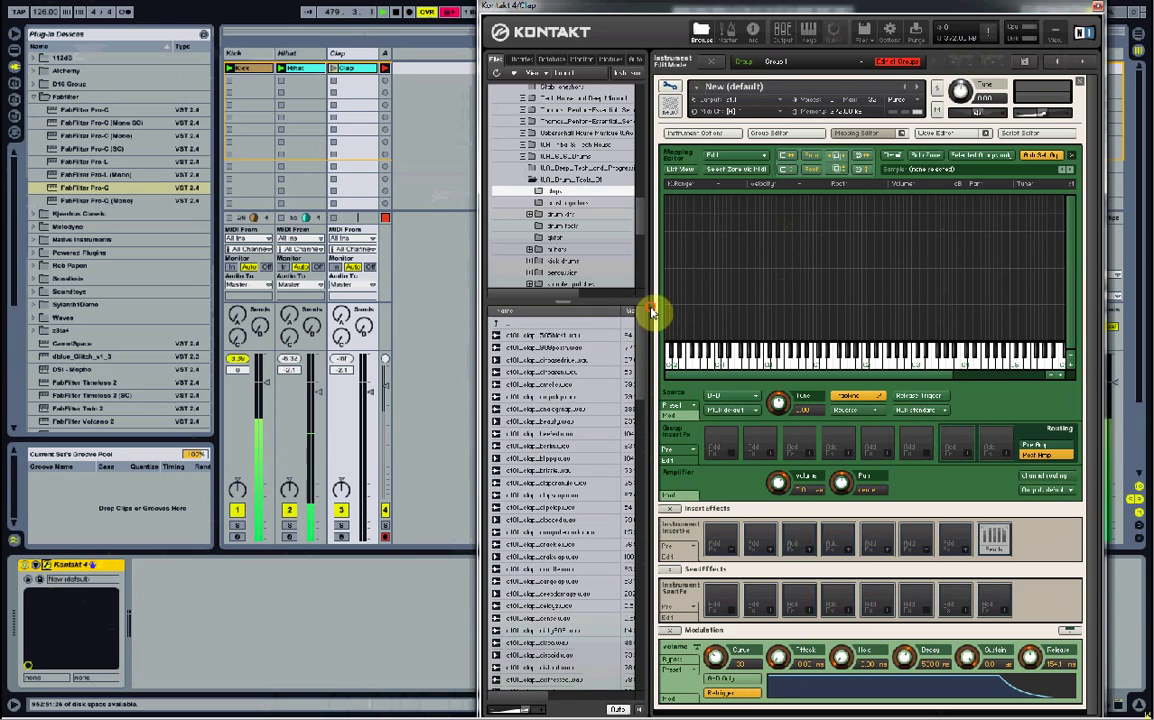
# Step: Audition the first clap samples, map a batch of them across the keys from C1 upward, and close Kontakt
pyautogui.click(519, 347)
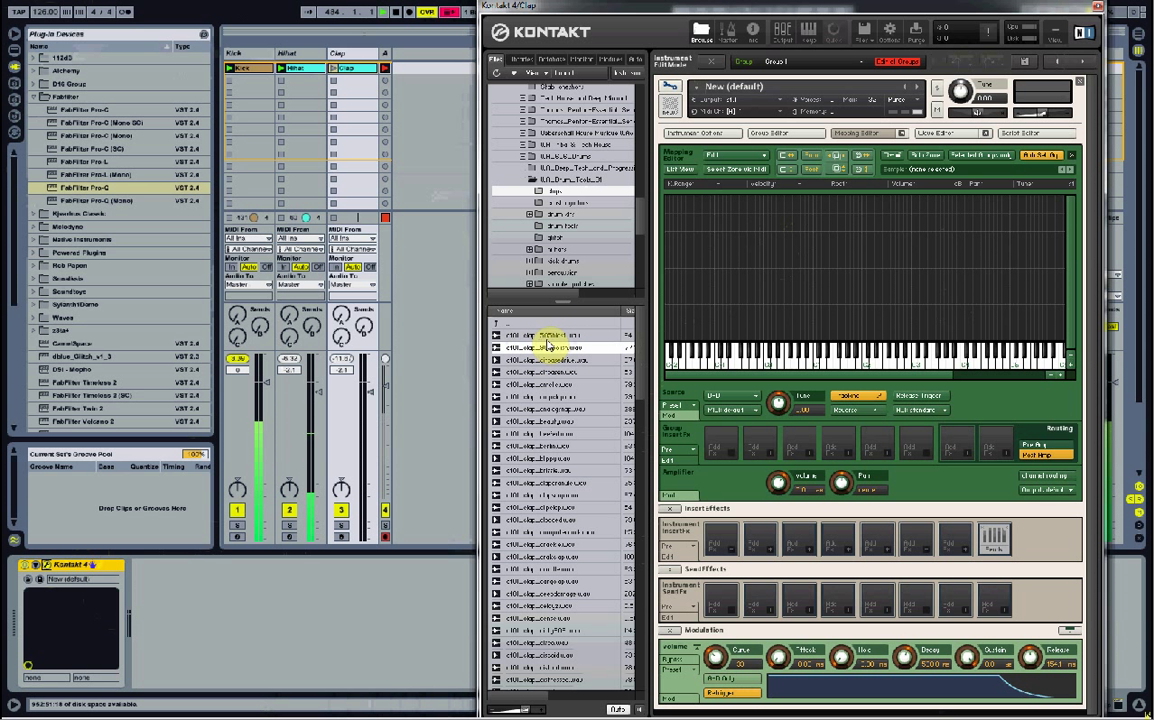
pyautogui.click(549, 336)
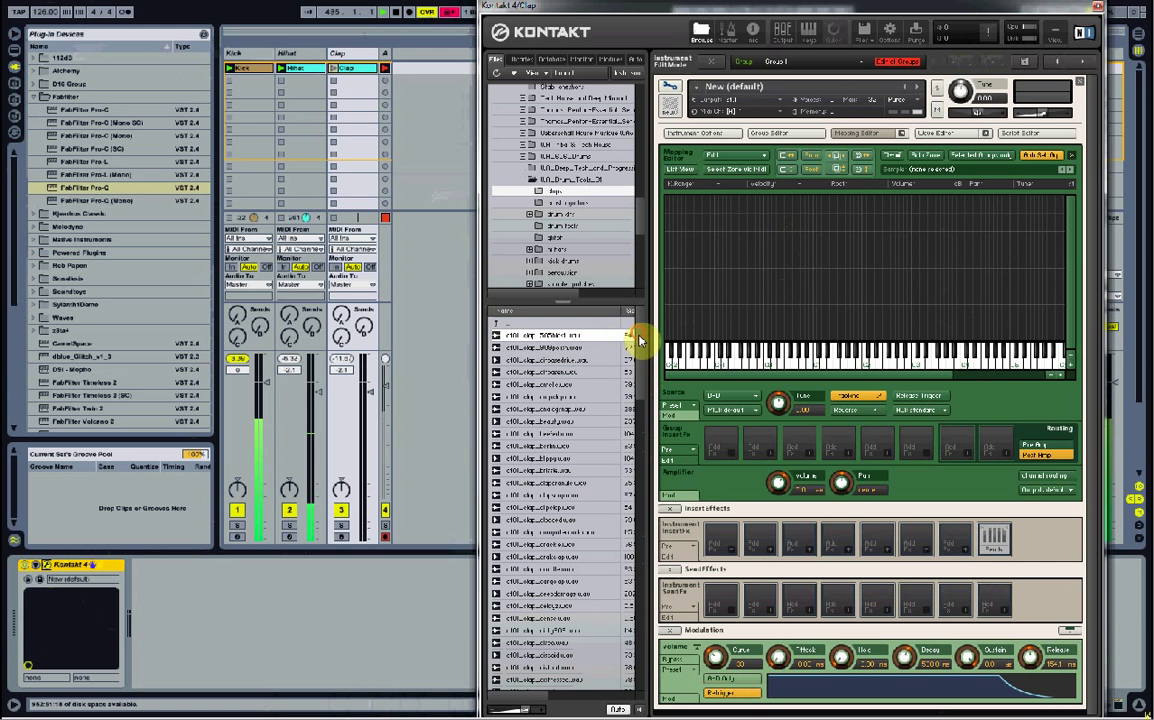
pyautogui.scroll(-5, 640, 342)
pyautogui.moveTo(541, 580); pyautogui.dragTo(816, 340)
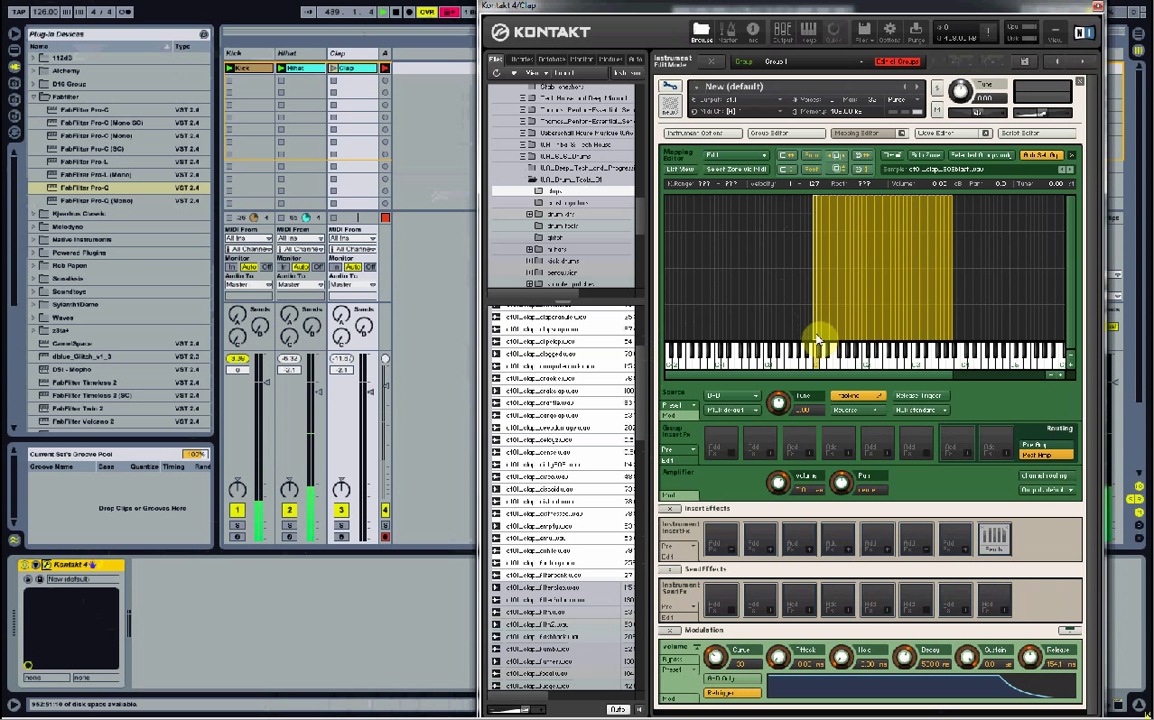
pyautogui.click(1097, 12)
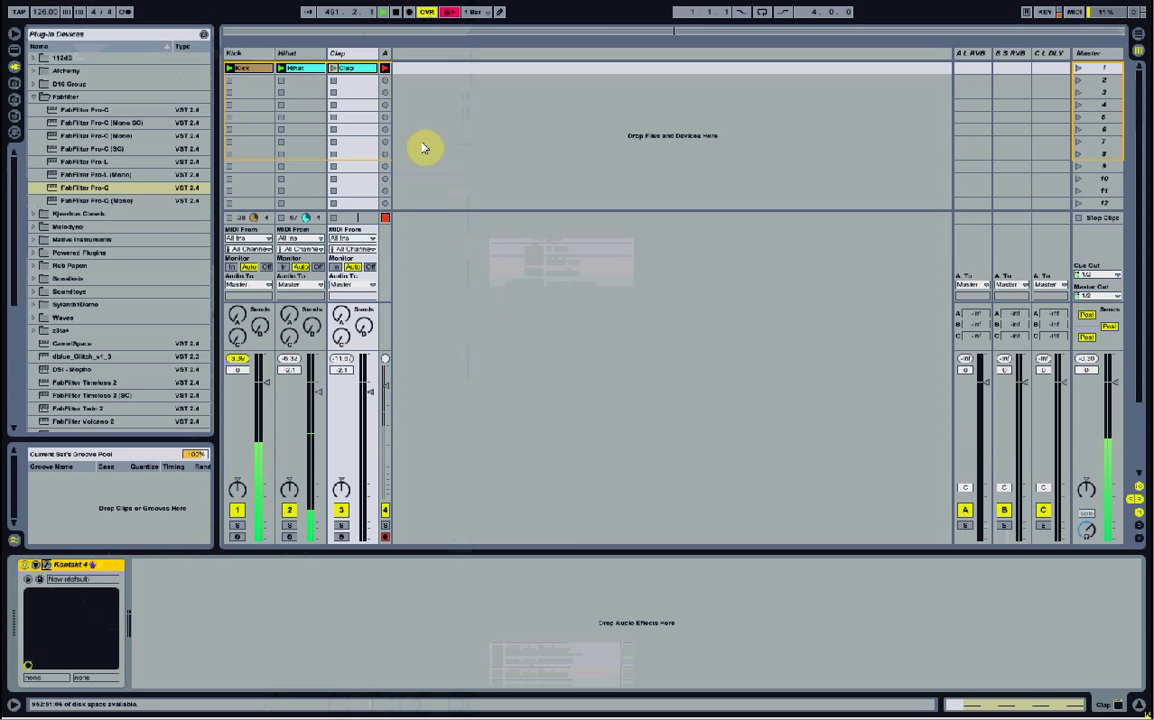
# Step: Delete the copied clip from the Clap track and create an empty MIDI clip in its first slot
pyautogui.rightClick(352, 69)
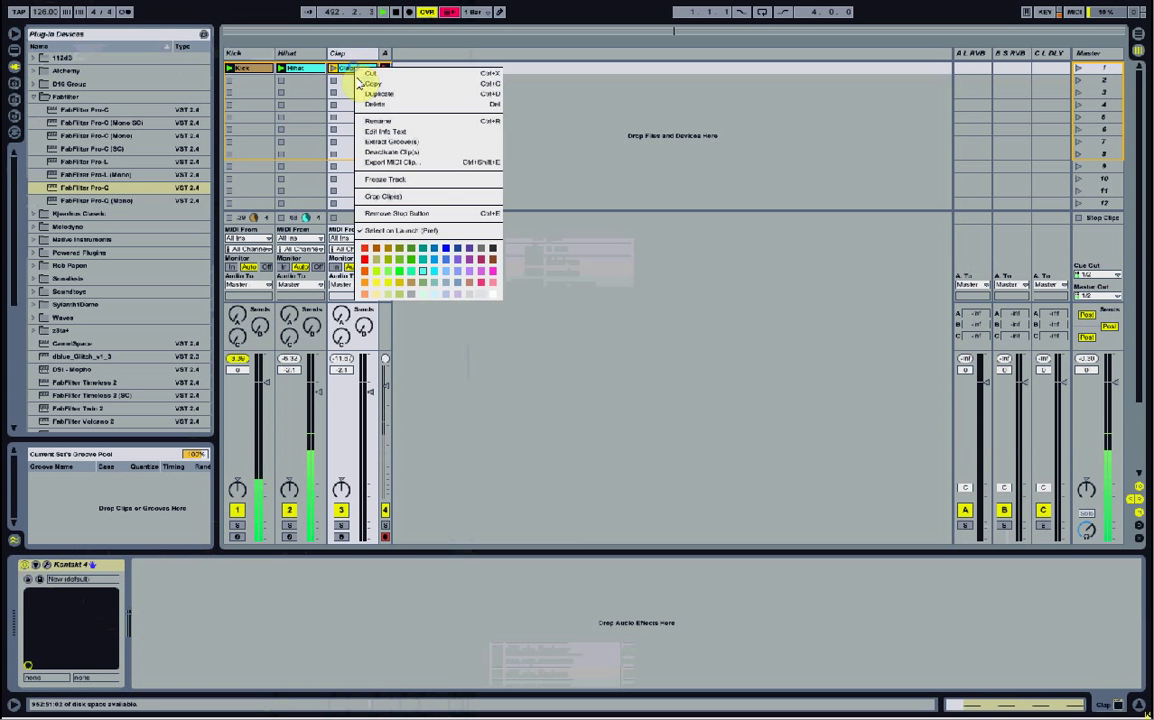
pyautogui.click(370, 100)
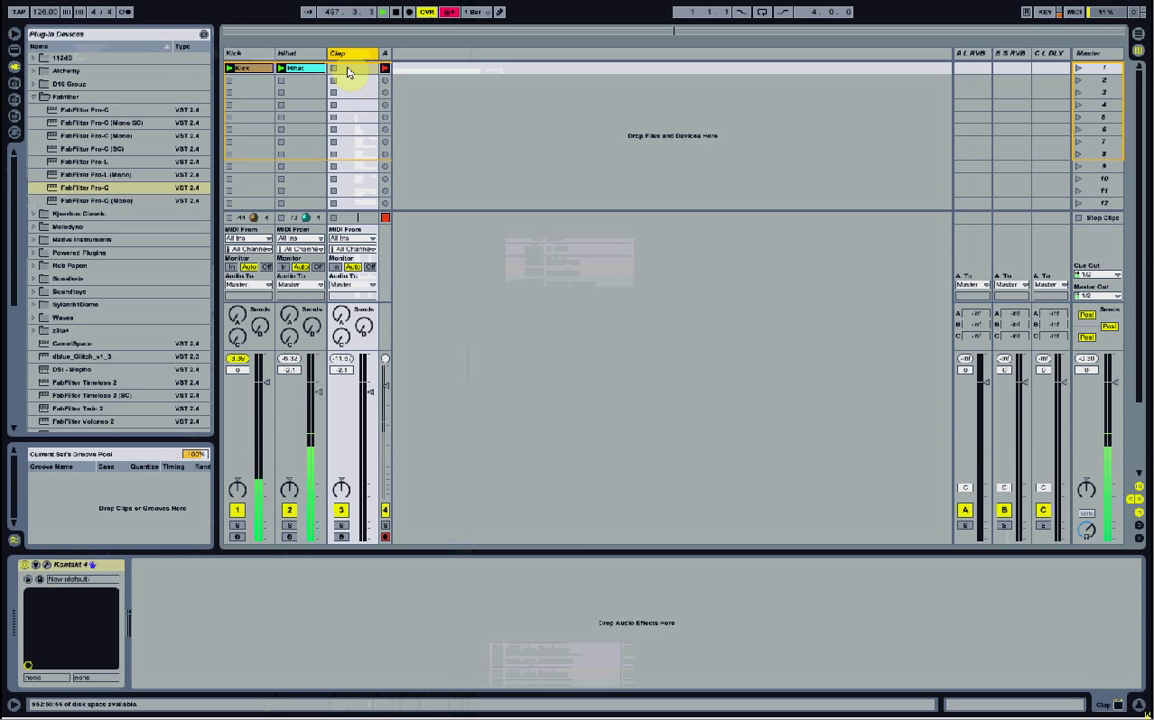
pyautogui.click(347, 70)
pyautogui.doubleClick(347, 70)
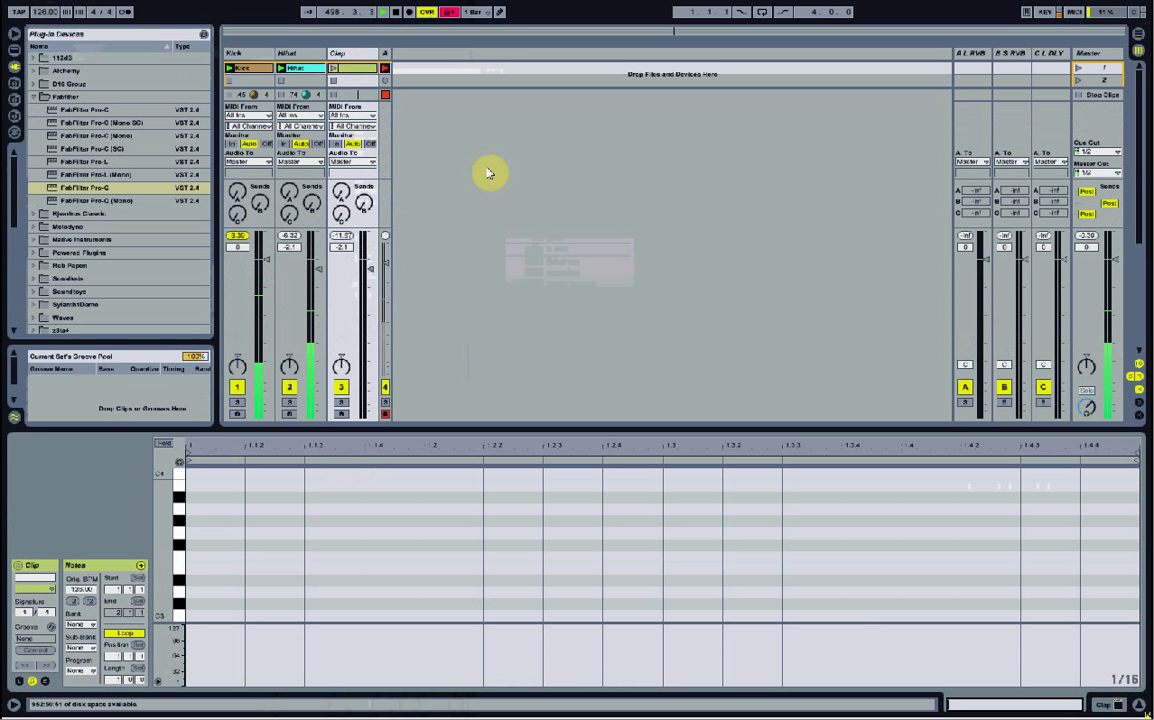
# Step: Bring the C1 row of the Clap clip into view, set the note grid to 1/8 and turn on Draw mode
pyautogui.moveTo(163, 568); pyautogui.dragTo(150, 634)
pyautogui.moveTo(163, 530); pyautogui.dragTo(163, 600)
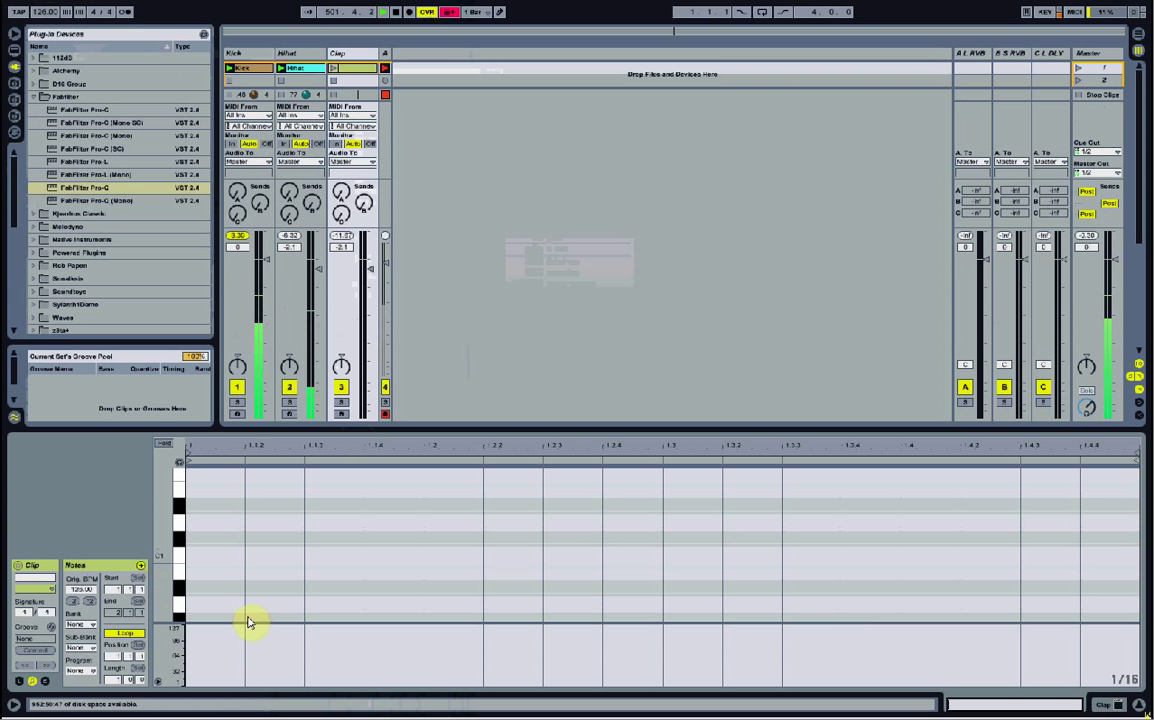
pyautogui.hotkey('ctrl', '1')
pyautogui.hotkey('ctrl', '2')
pyautogui.hotkey('ctrl', '2')
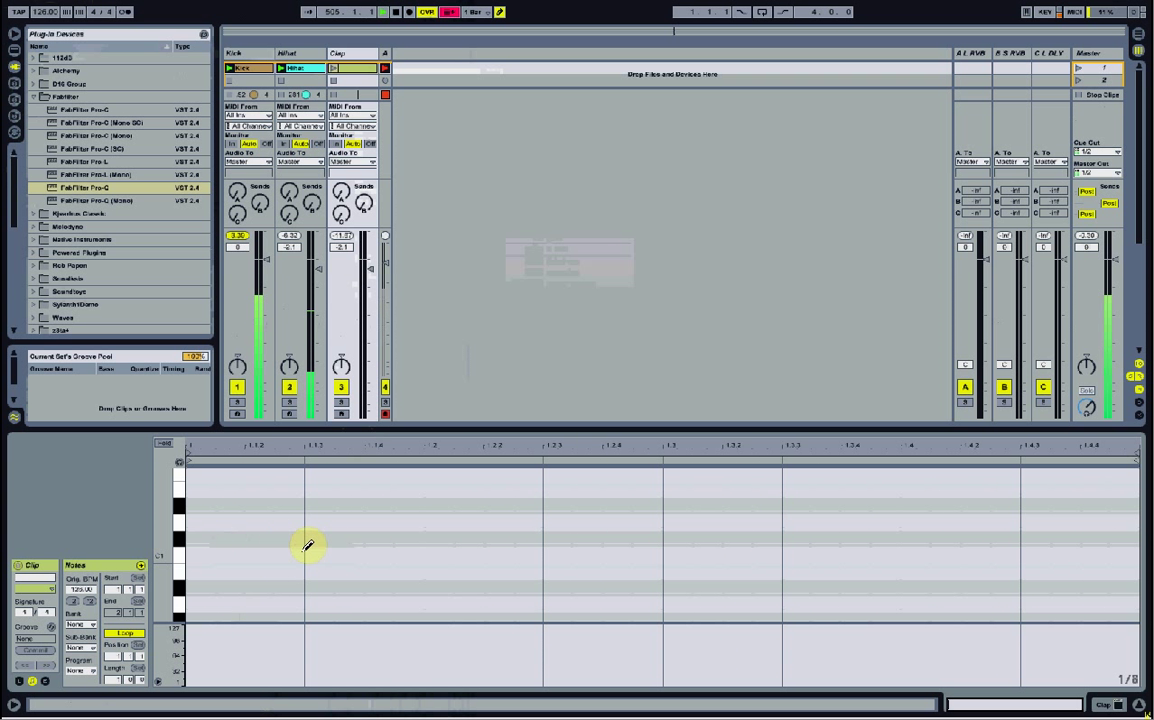
# Step: Draw C1 notes at 1.2 and 1.4 in the Clap clip and launch the clip
pyautogui.click(443, 550)
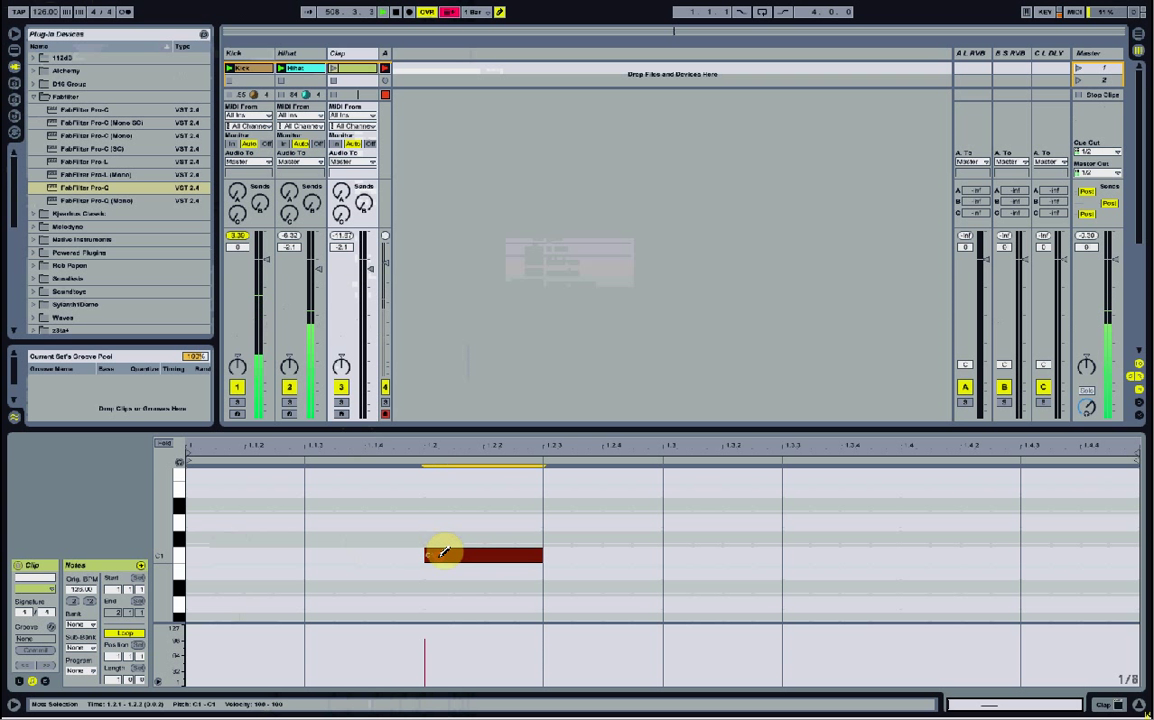
pyautogui.click(932, 550)
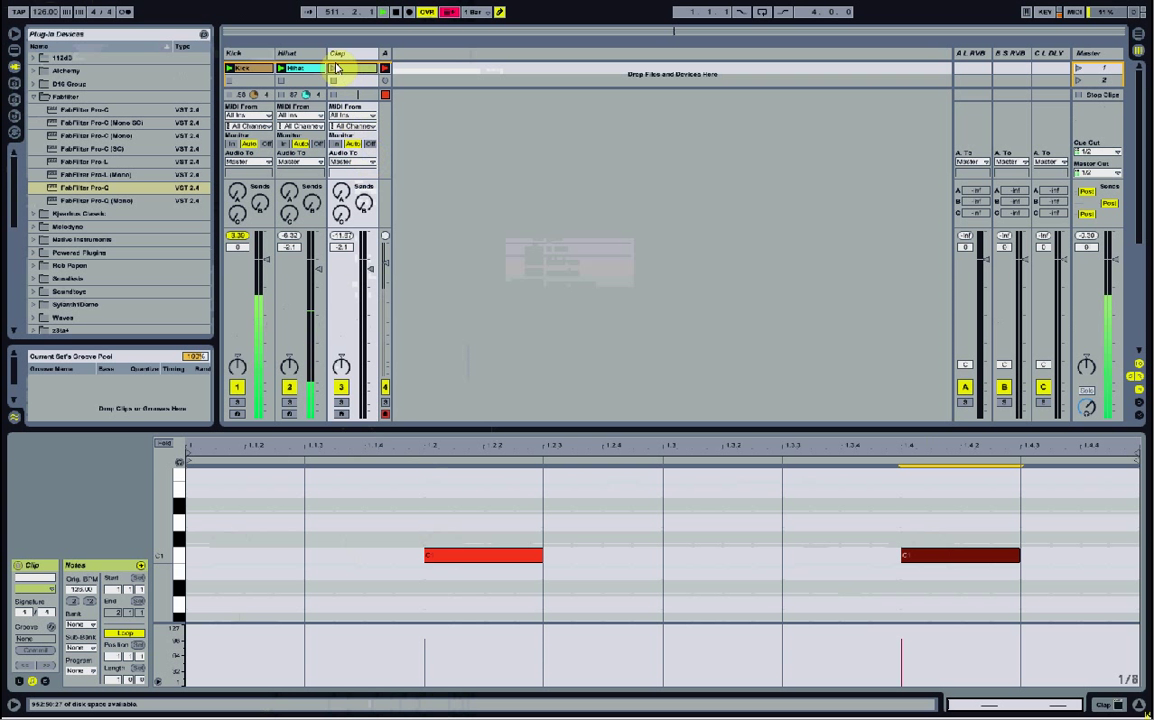
pyautogui.click(336, 70)
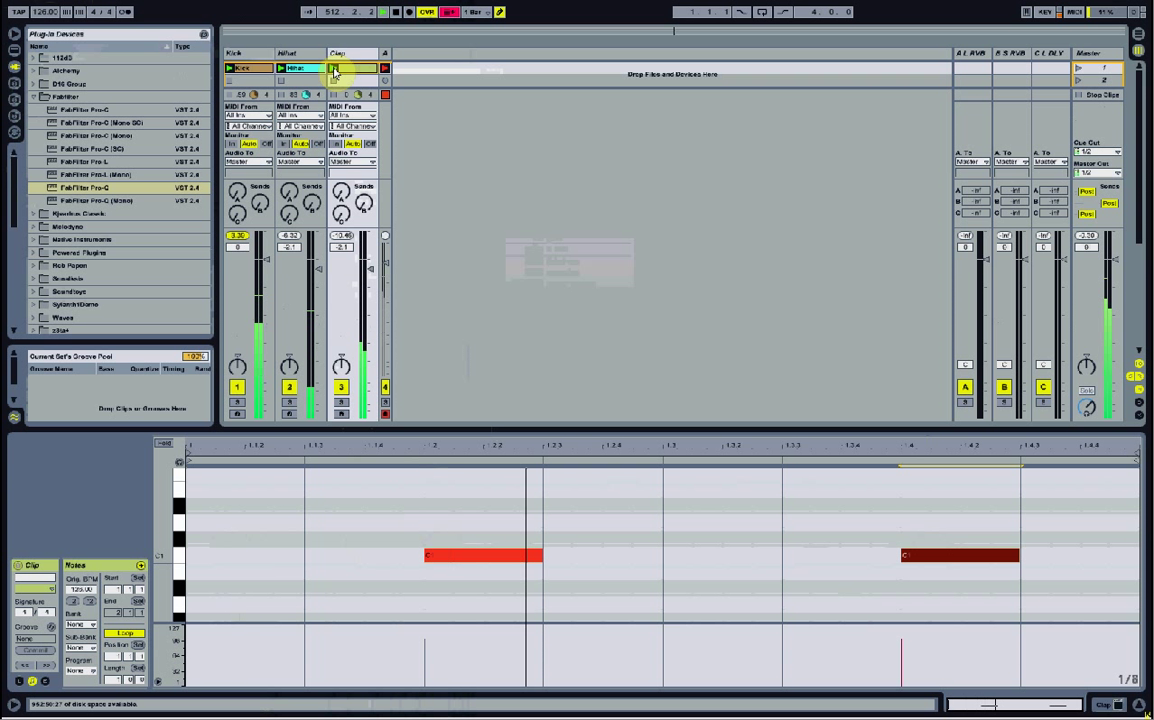
# Step: Lower the Clap track's volume slightly to -2.6 dB
pyautogui.click(370, 268)
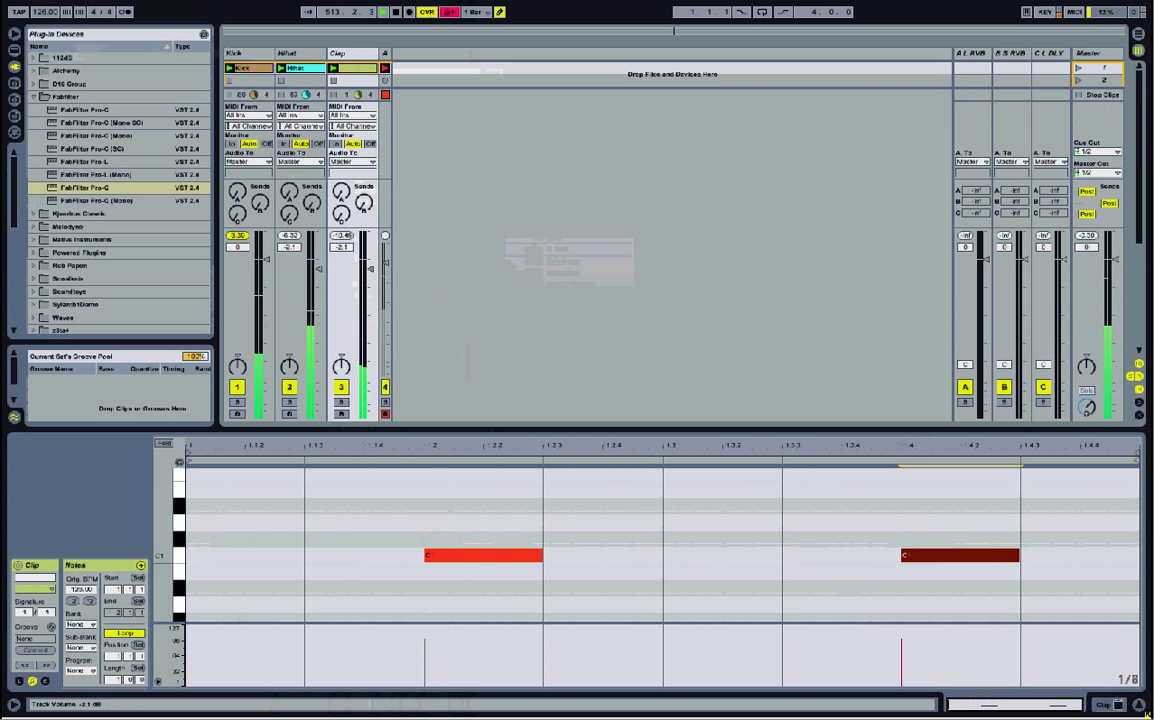
pyautogui.moveTo(370, 268); pyautogui.dragTo(373, 270)
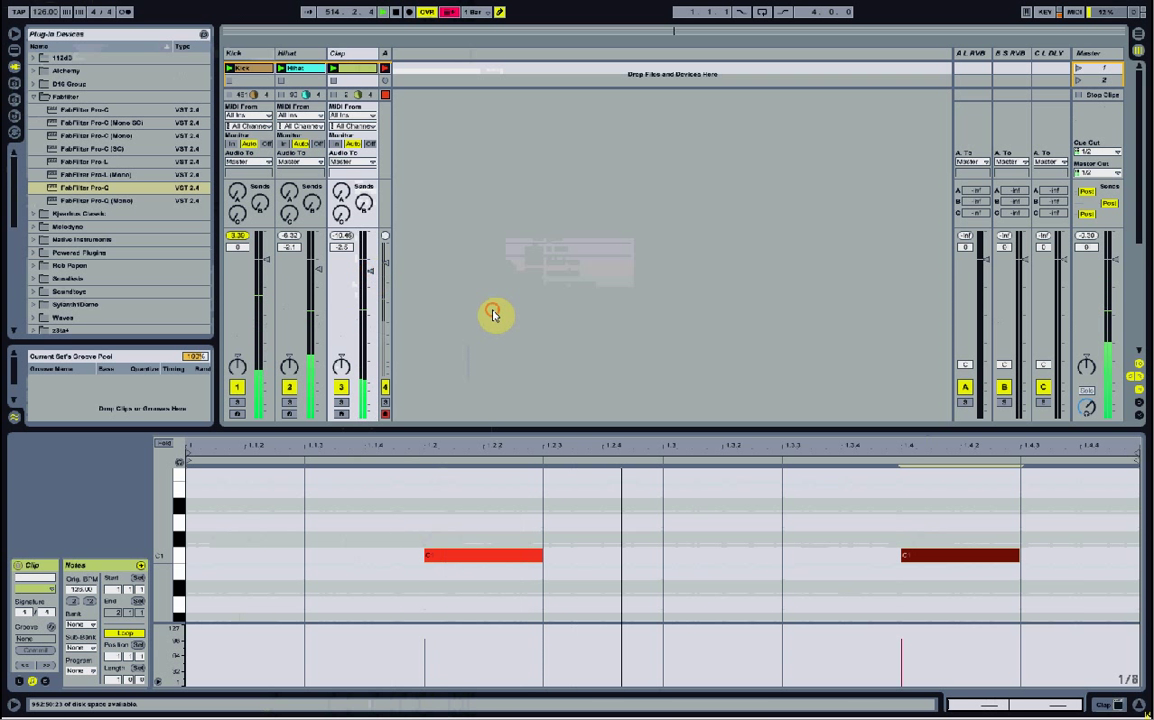
pyautogui.click(336, 53)
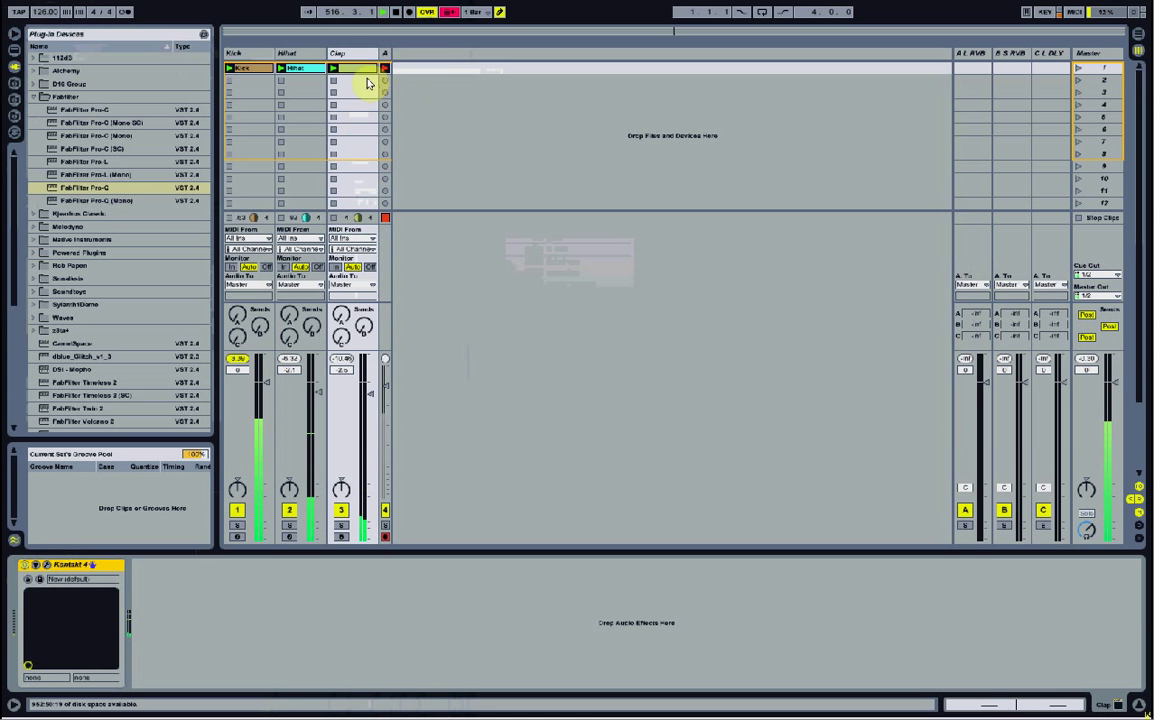
# Step: With Draw mode off, transpose both Clap notes up in semitones to audition the mapped samples, and settle on A1
pyautogui.doubleClick(362, 70)
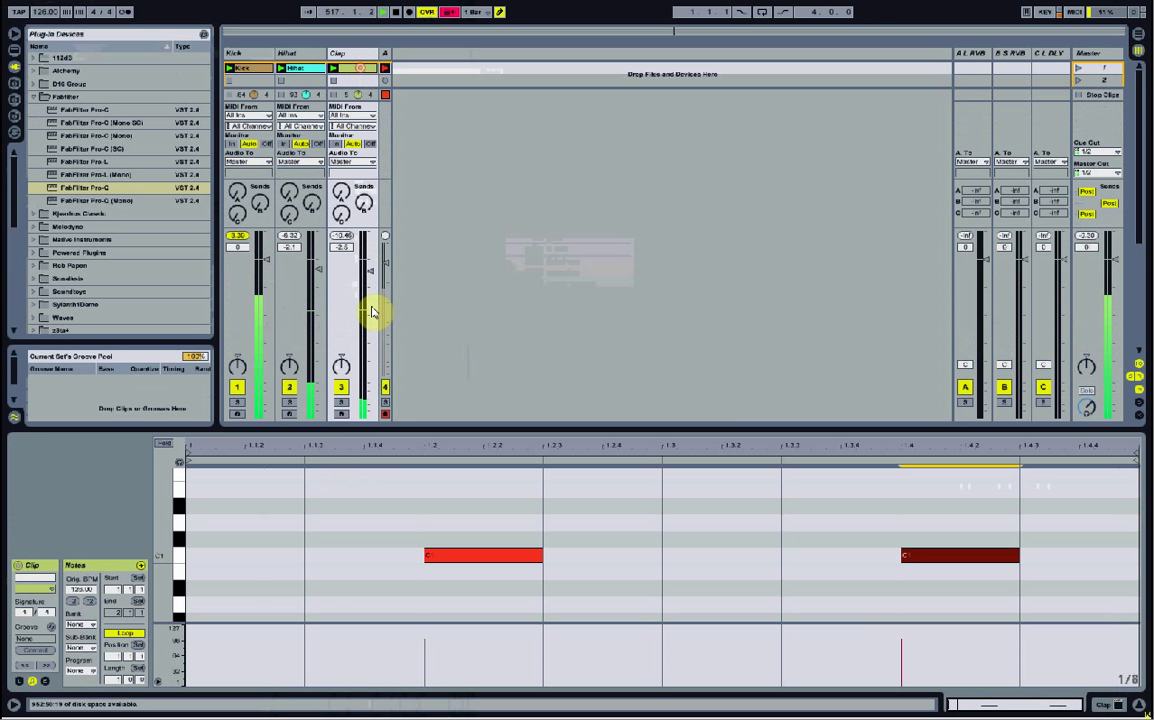
pyautogui.click(361, 536)
pyautogui.press('Up')
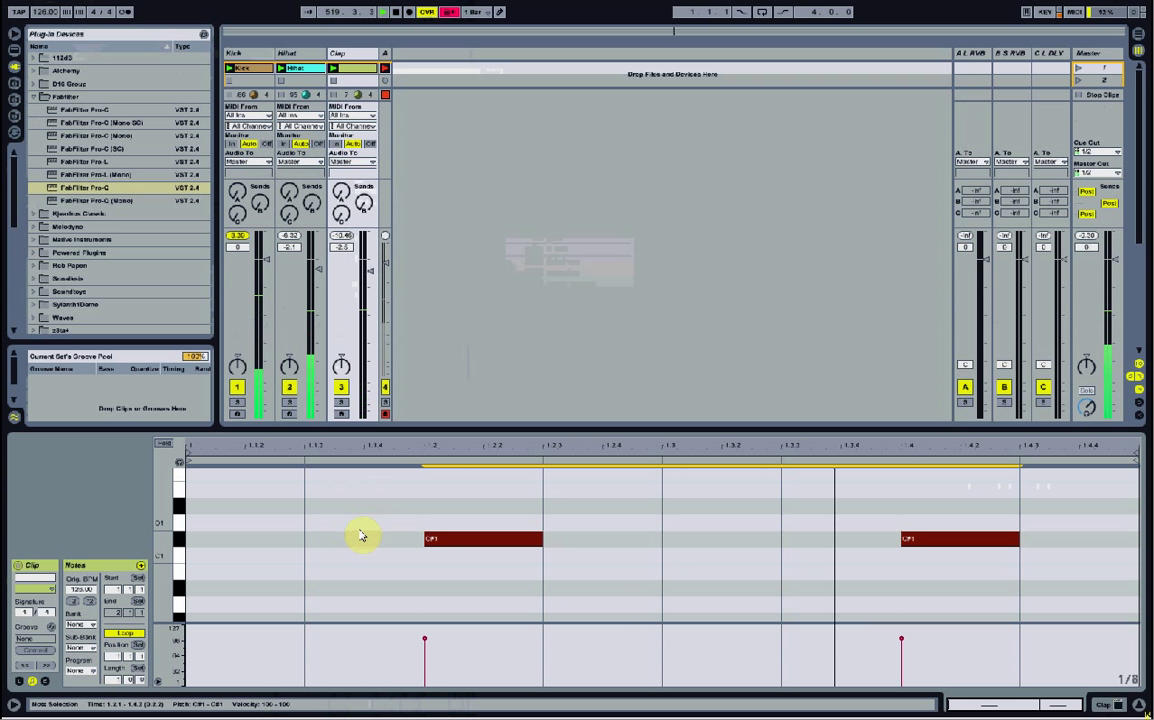
pyautogui.press('Up')
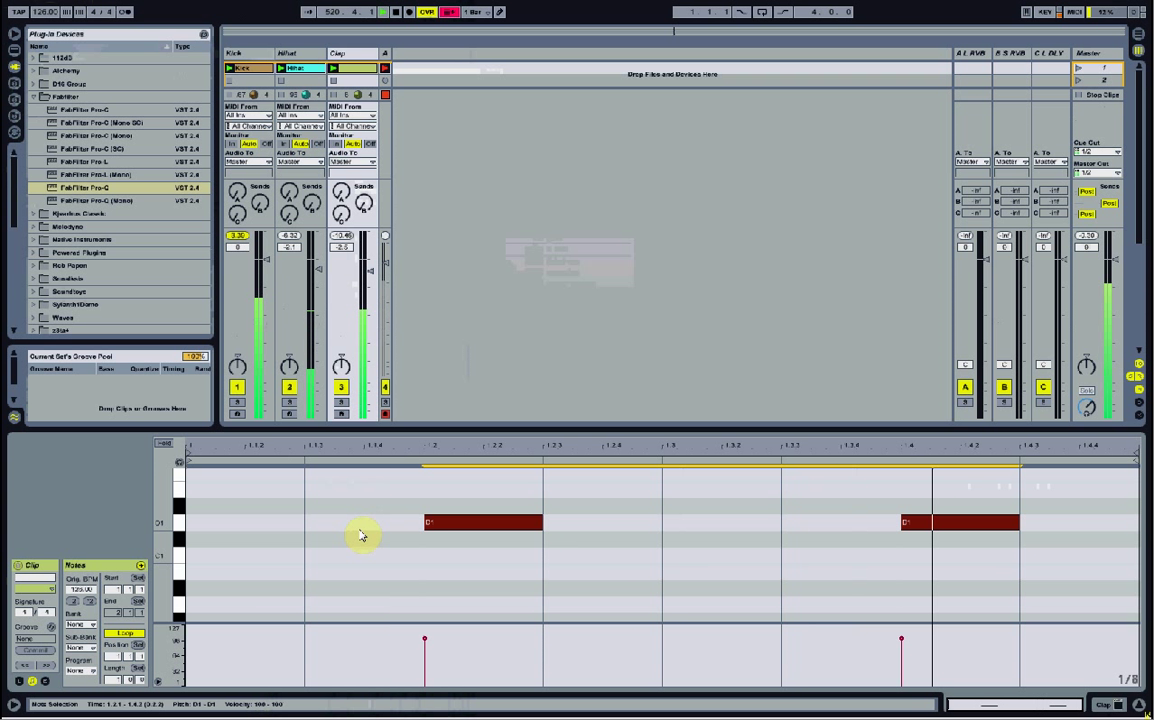
pyautogui.press('Up')
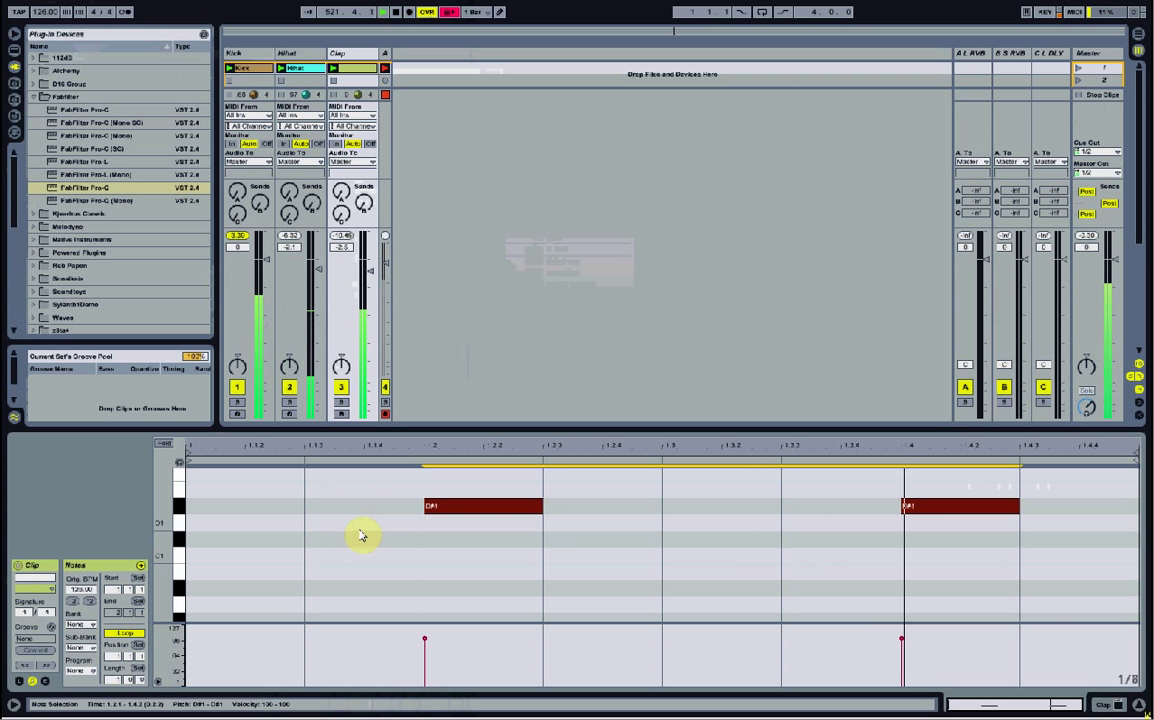
pyautogui.press('Up')
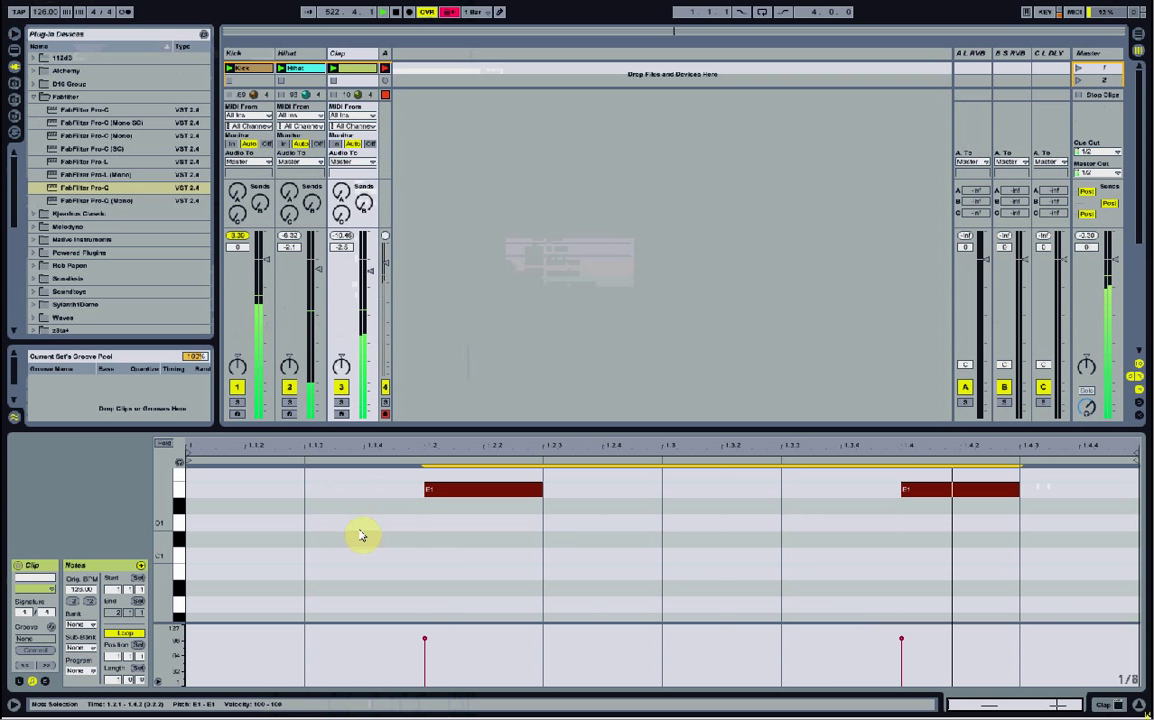
pyautogui.press('Up')
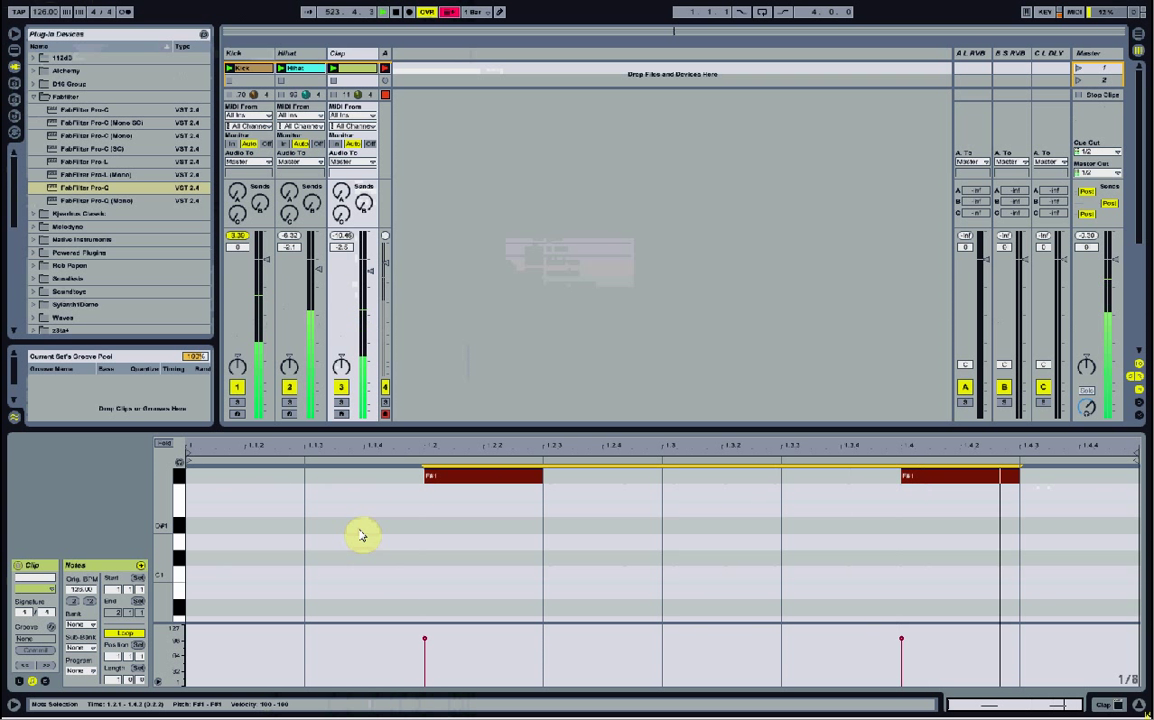
pyautogui.scroll(1, 362, 535)
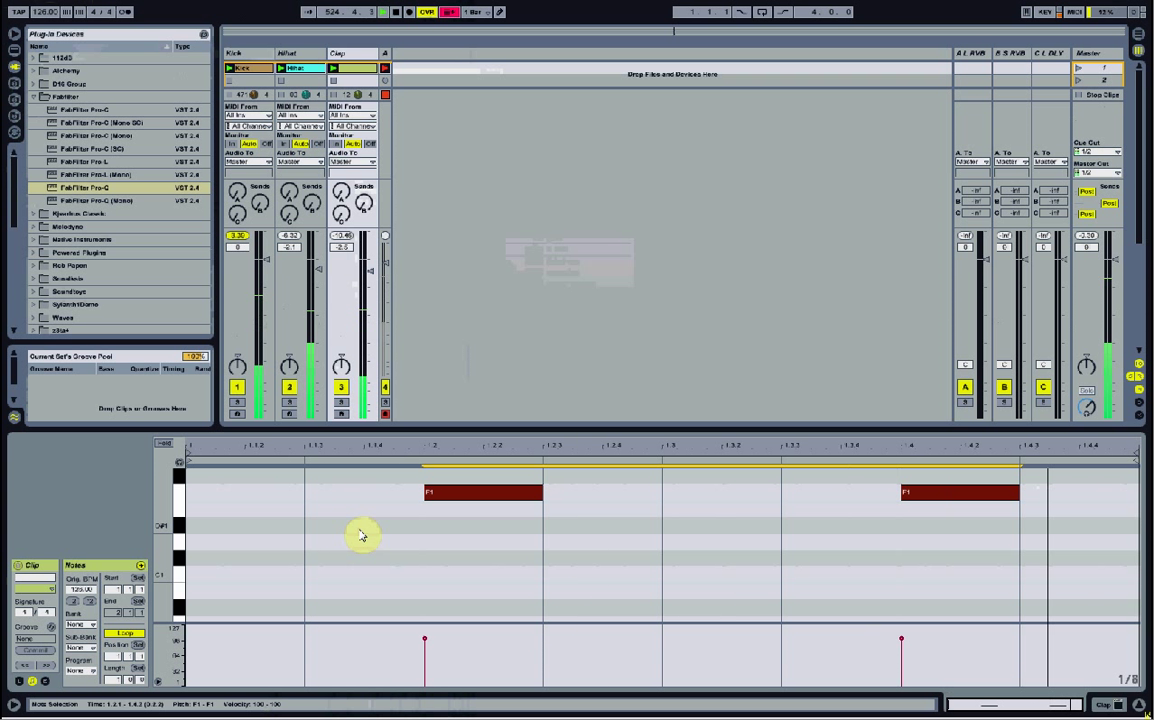
pyautogui.press('Up')
pyautogui.press('Up')
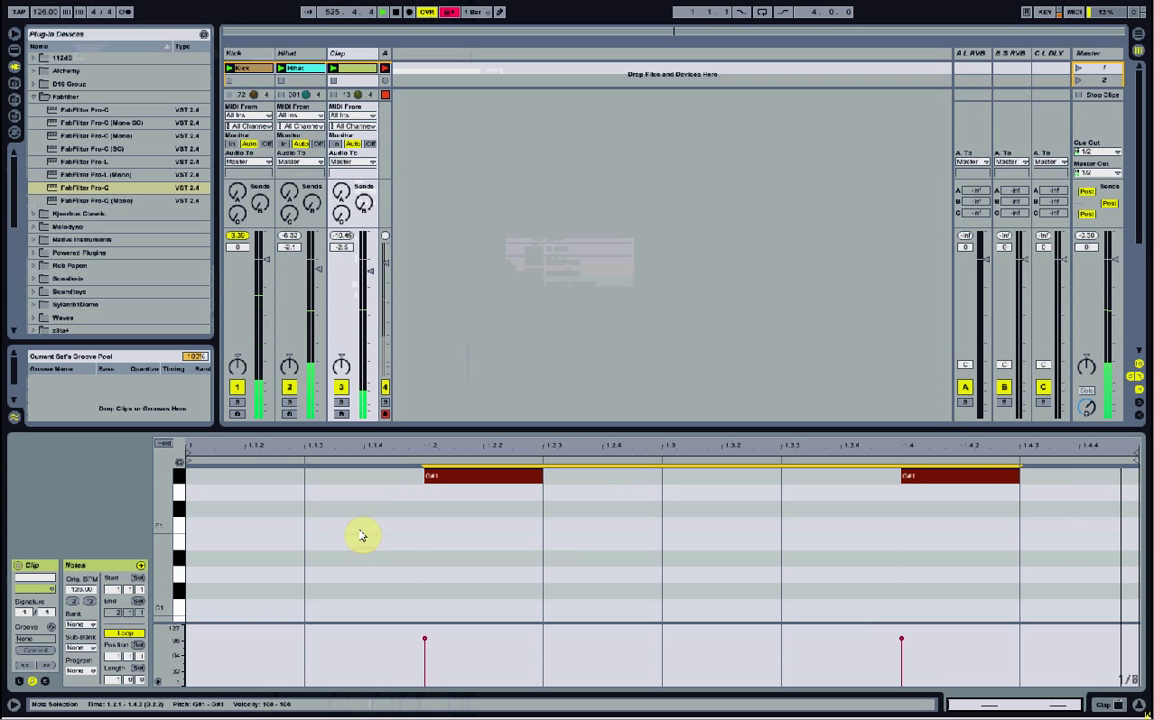
pyautogui.press('Up')
pyautogui.press('Up')
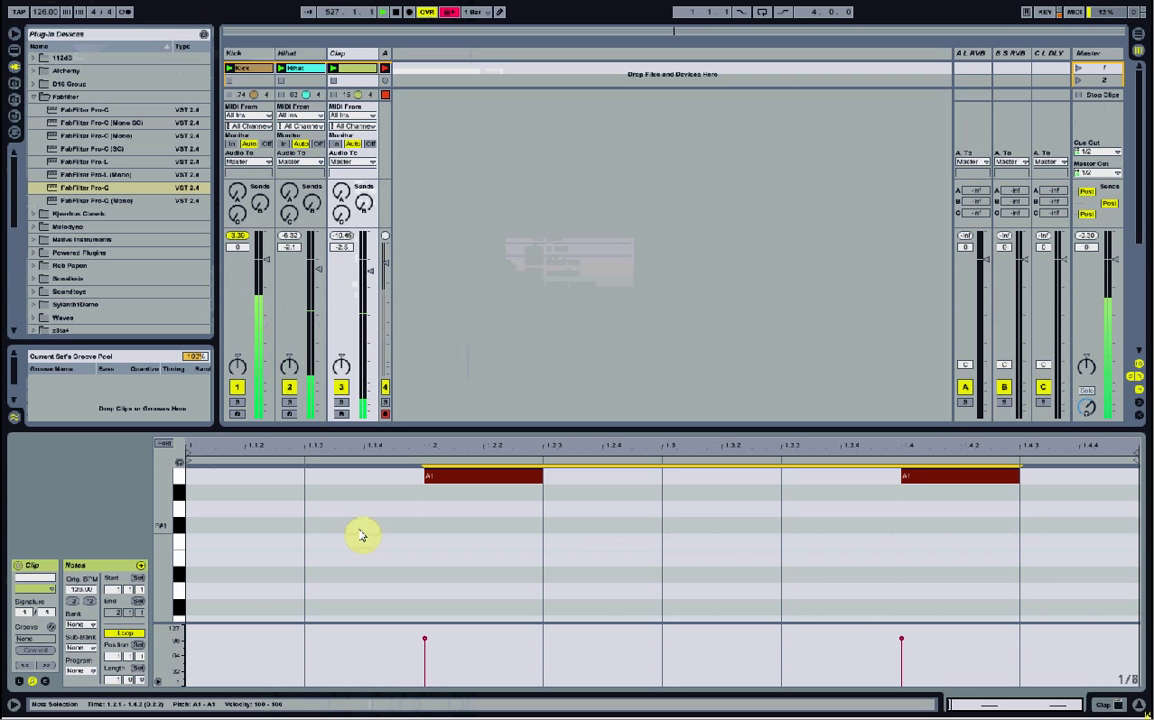
pyautogui.press('Up')
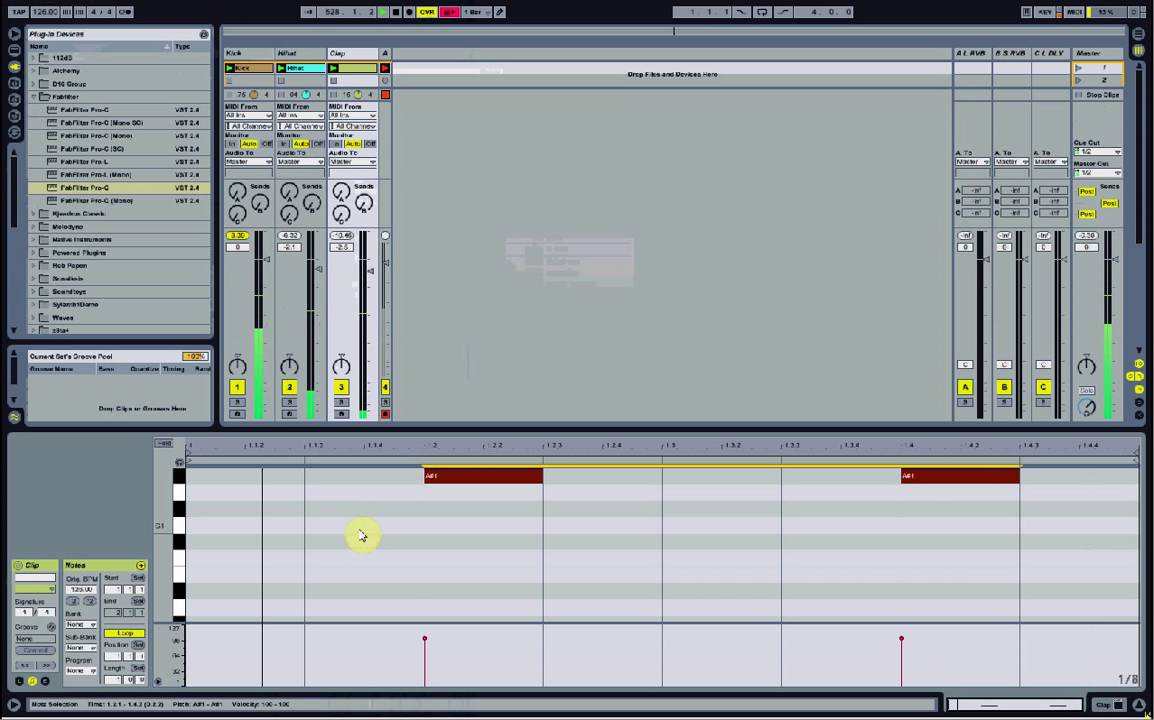
pyautogui.press('Down')
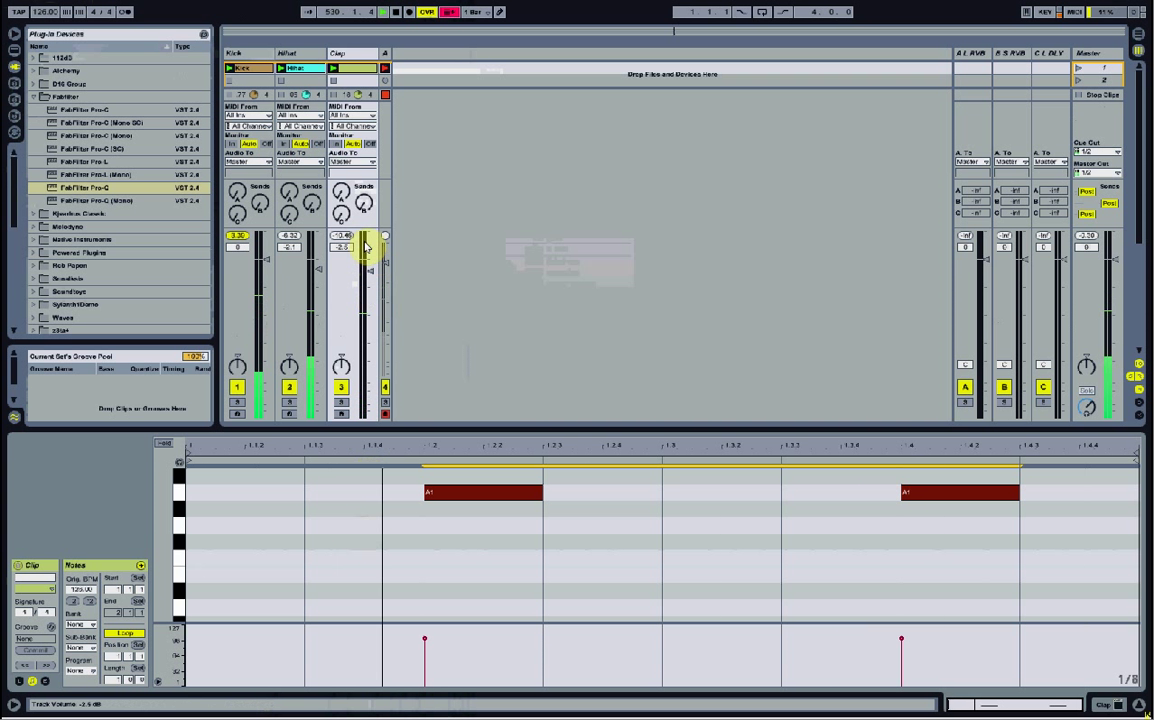
# Step: In the Clap track's Kontakt volume envelope, set the release to 0 ms and shorten the decay, and close Kontakt
pyautogui.click(350, 55)
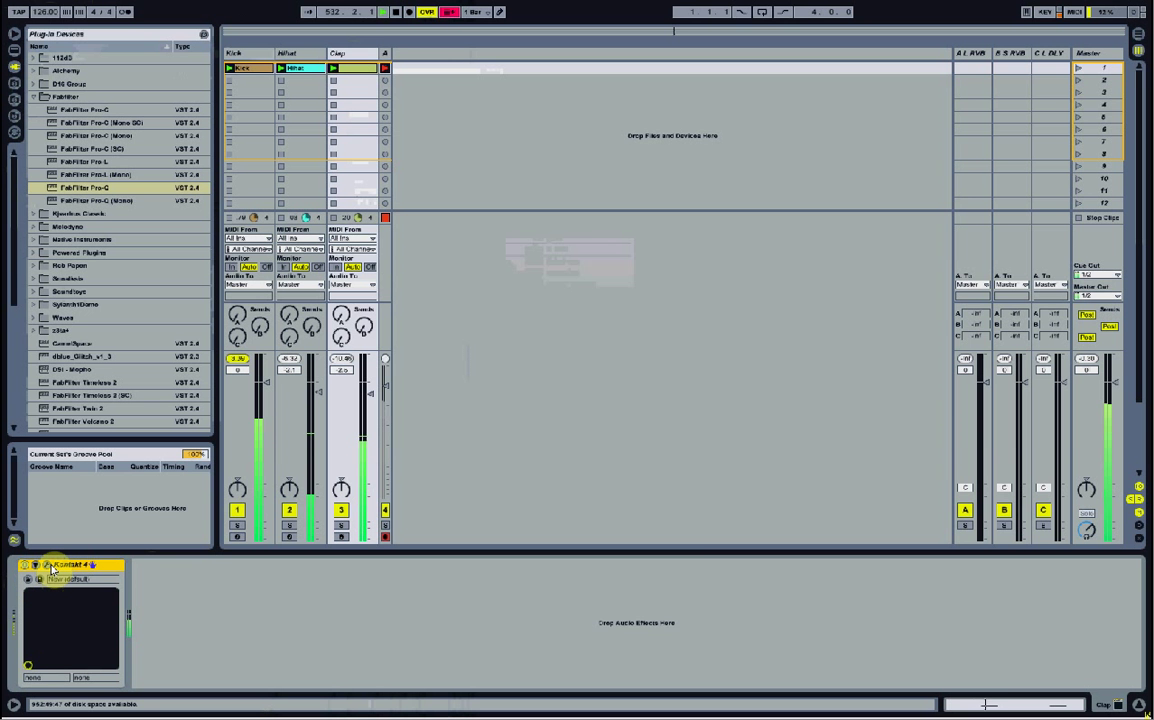
pyautogui.click(48, 566)
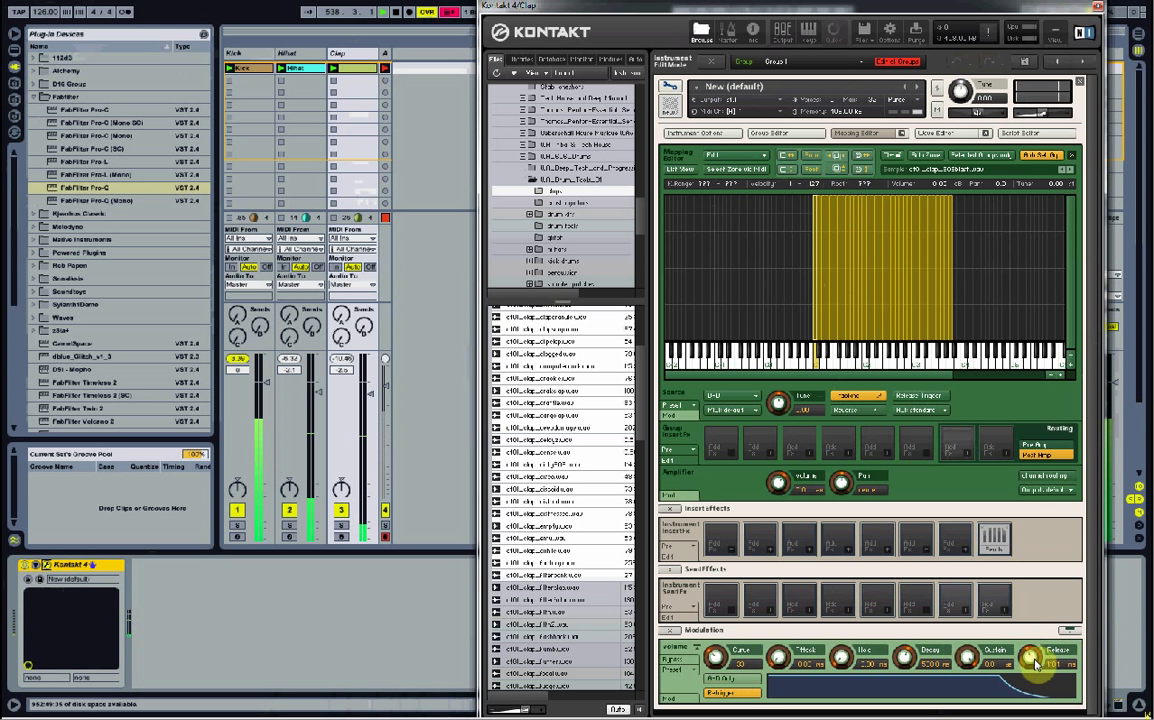
pyautogui.moveTo(1035, 672); pyautogui.dragTo(1014, 713)
pyautogui.click(905, 658)
pyautogui.moveTo(907, 662); pyautogui.dragTo(902, 680)
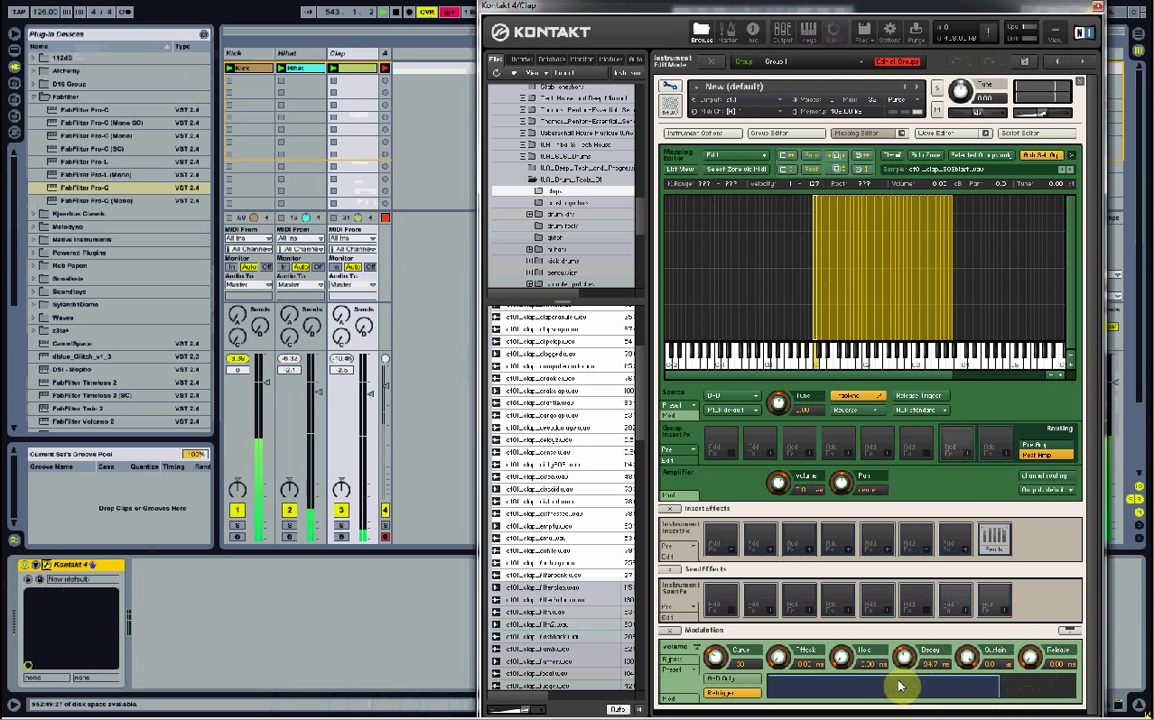
pyautogui.click(1097, 7)
# Step: Name the clip on the Clap track Clap and lower the track's volume to -4.3 dB
pyautogui.doubleClick(352, 70)
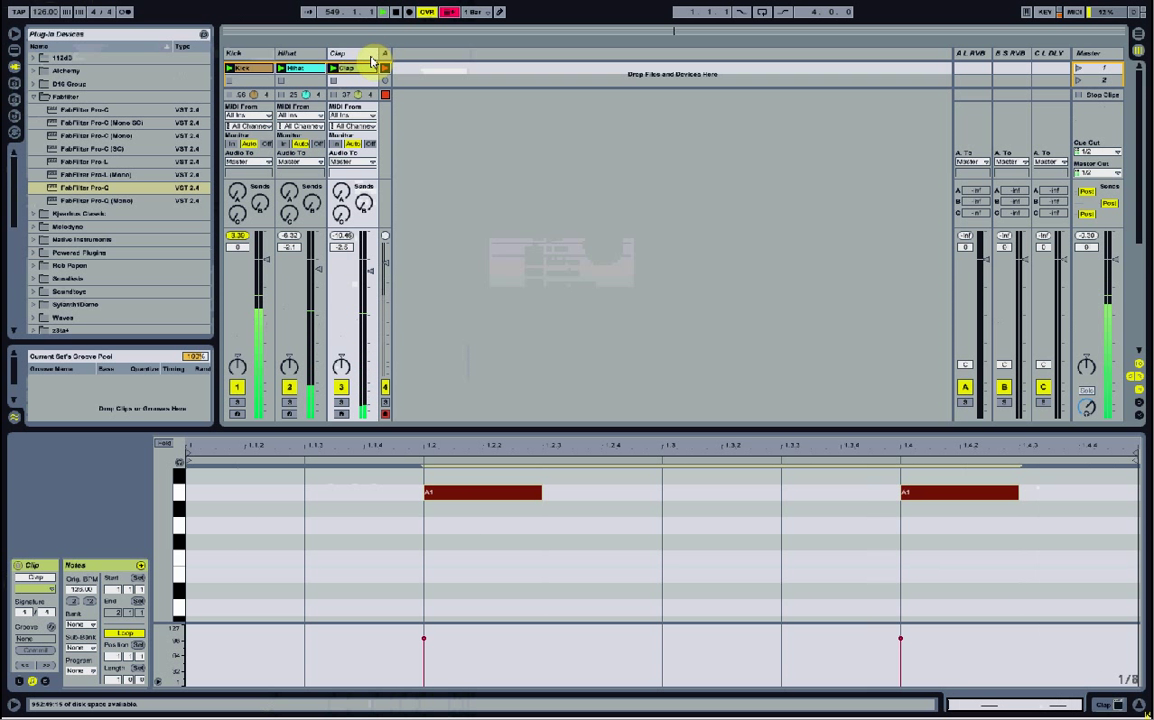
pyautogui.click(539, 430)
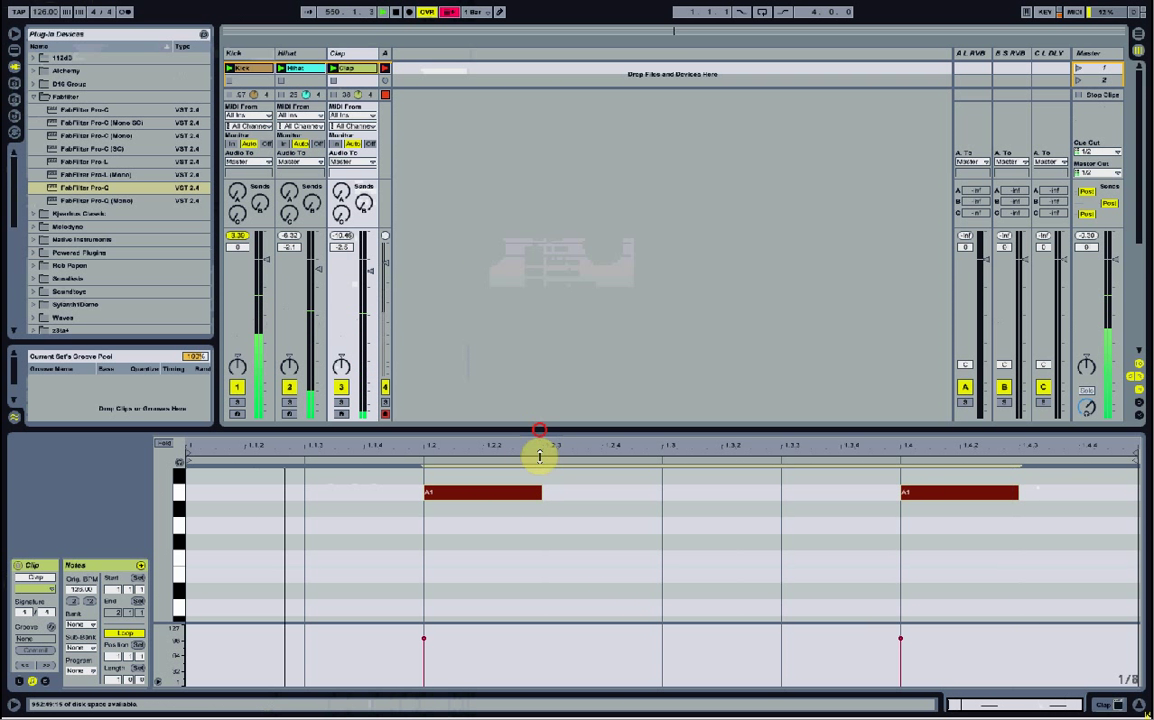
pyautogui.moveTo(539, 455); pyautogui.dragTo(549, 515)
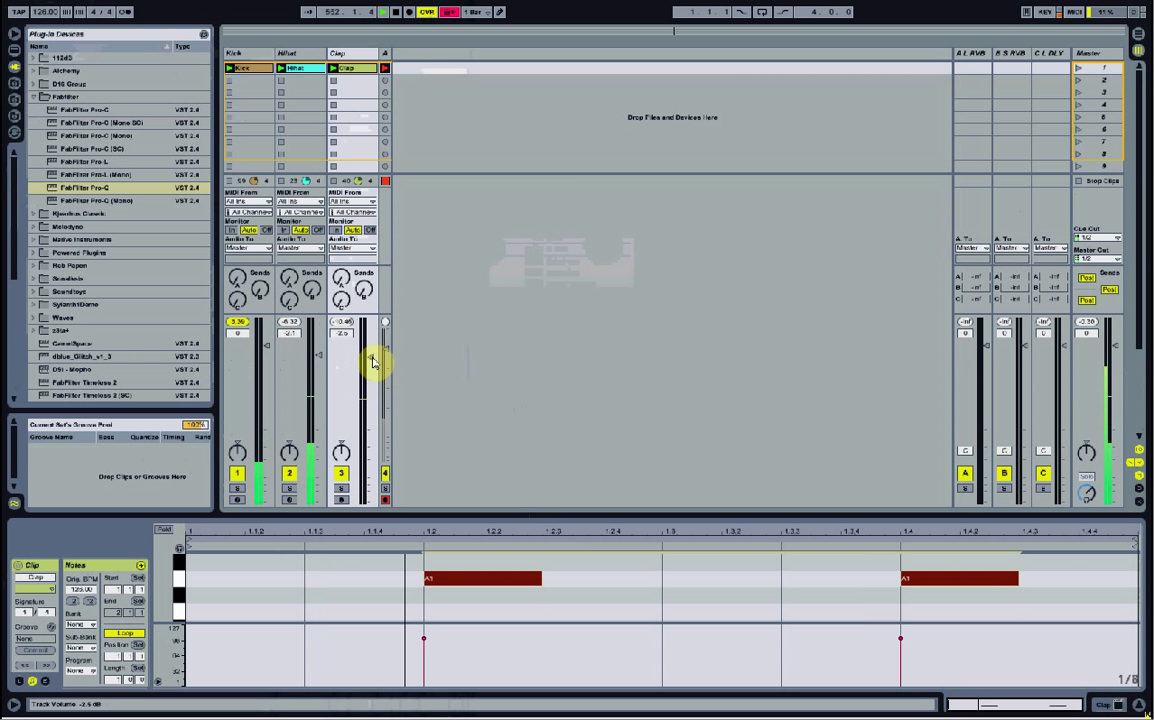
pyautogui.moveTo(372, 362); pyautogui.dragTo(372, 367)
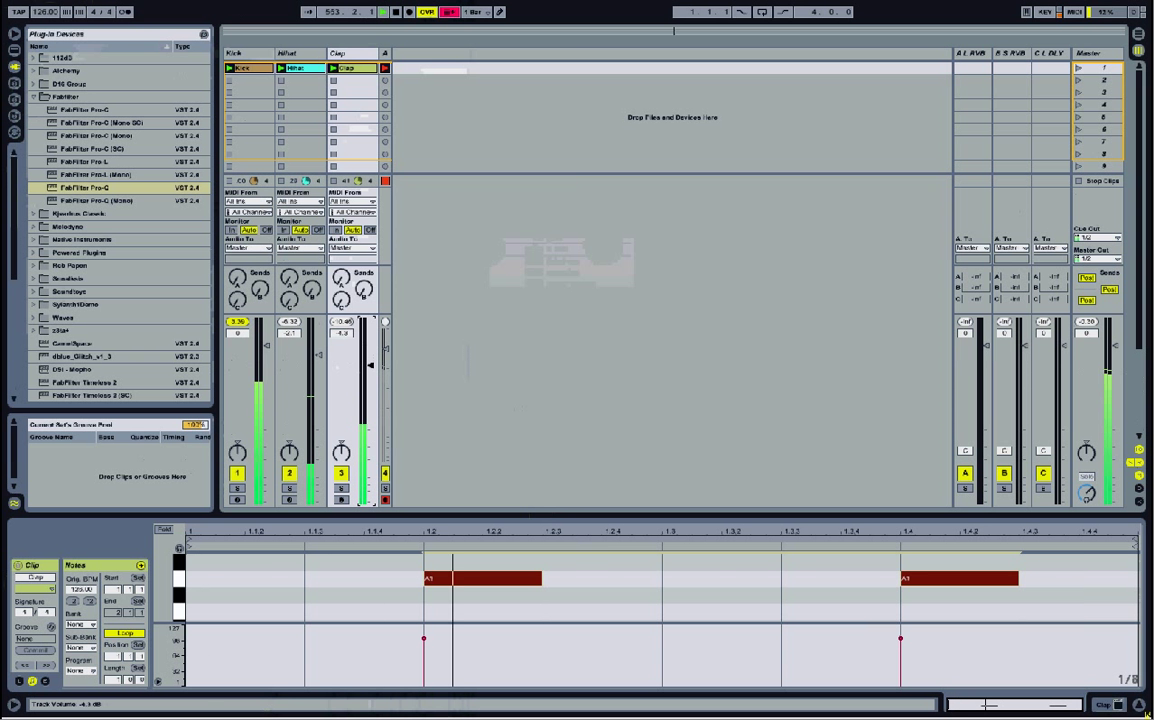
pyautogui.click(469, 314)
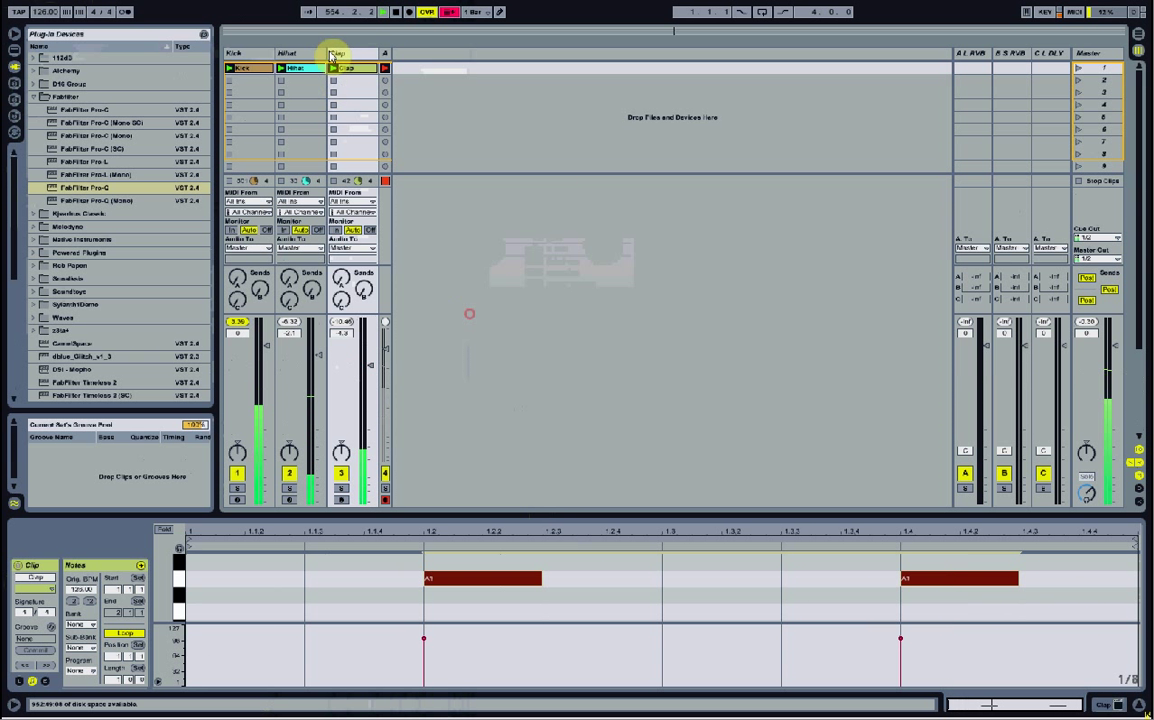
# Step: Add FabFilter Pro-Q after Kontakt on the Clap track and set its analyzer to Pre-EQ
pyautogui.click(336, 55)
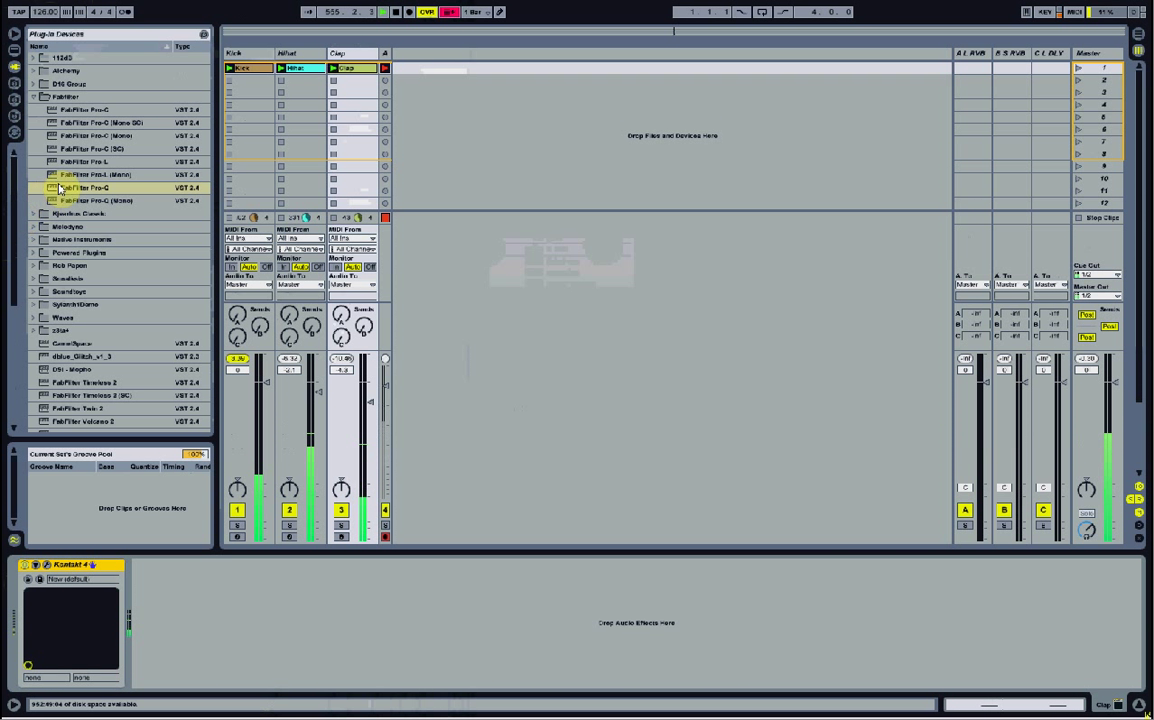
pyautogui.doubleClick(60, 187)
pyautogui.moveTo(592, 12); pyautogui.dragTo(532, 243)
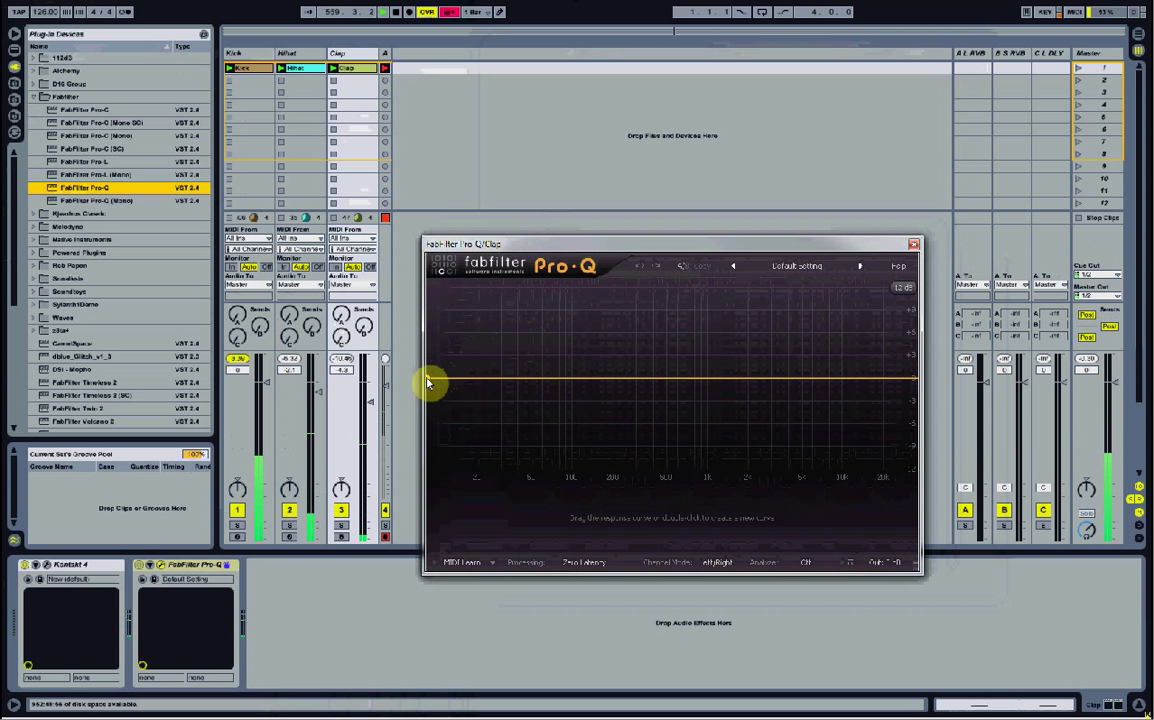
pyautogui.click(815, 562)
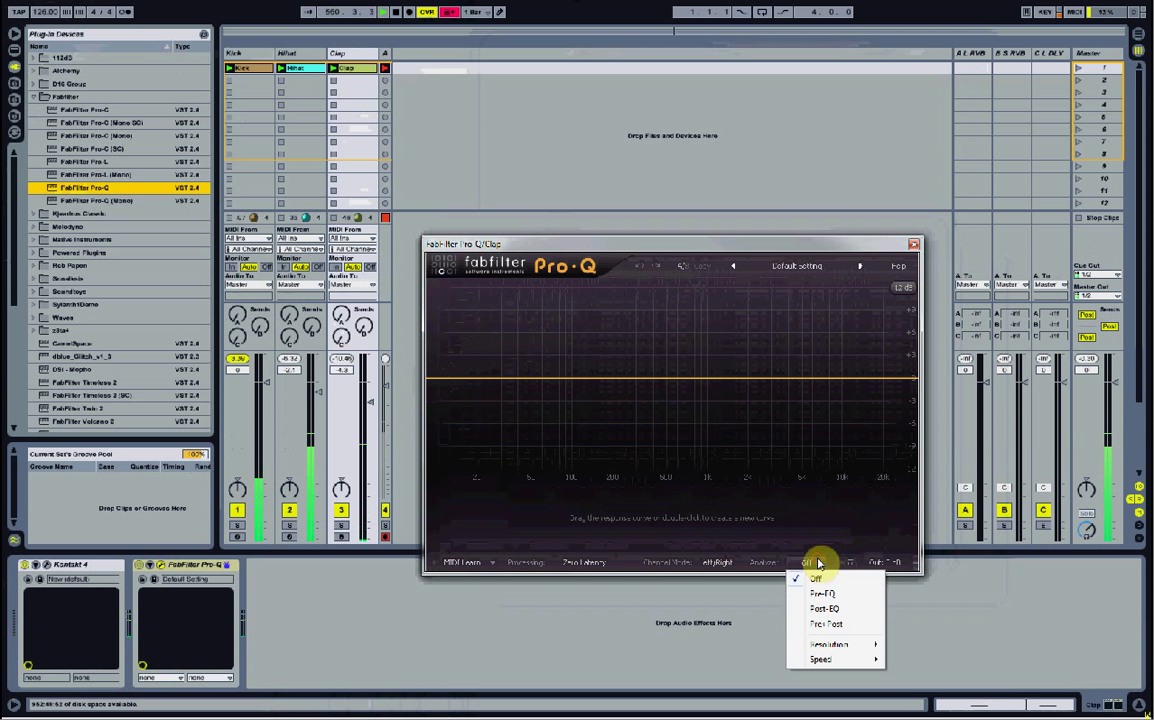
pyautogui.click(822, 595)
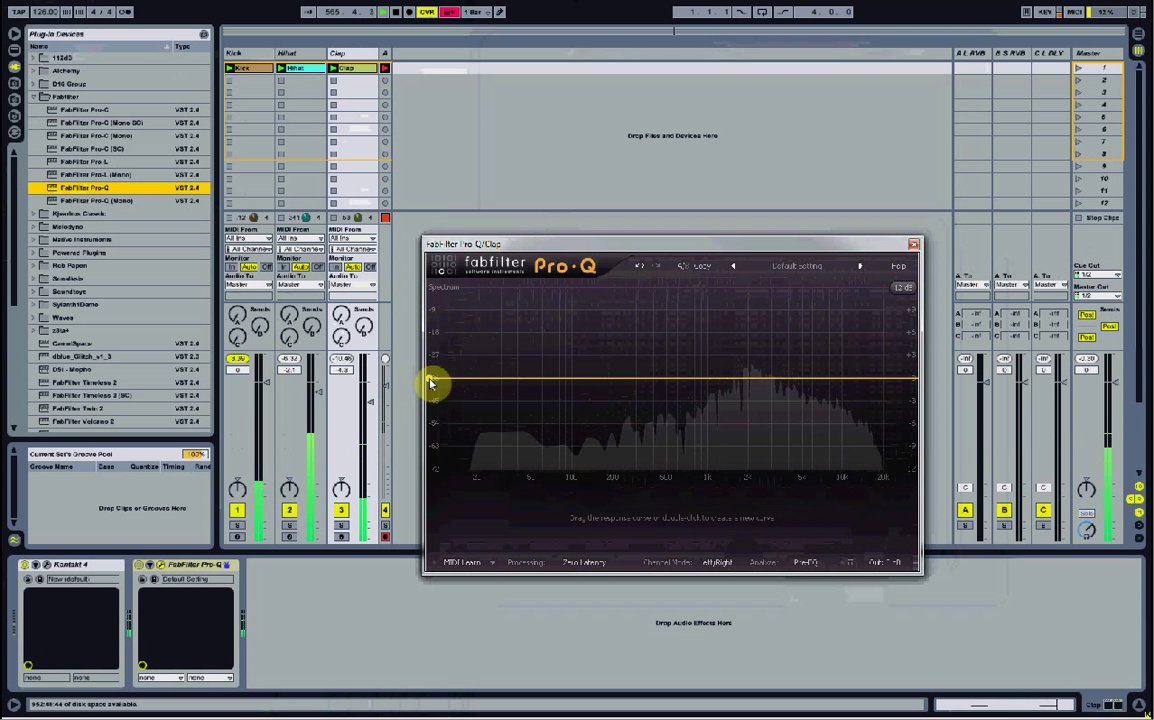
# Step: Create a low-cut band in the Clap's Pro-Q with a 48 dB/oct slope and a cutoff of about 134 Hz
pyautogui.doubleClick(432, 381)
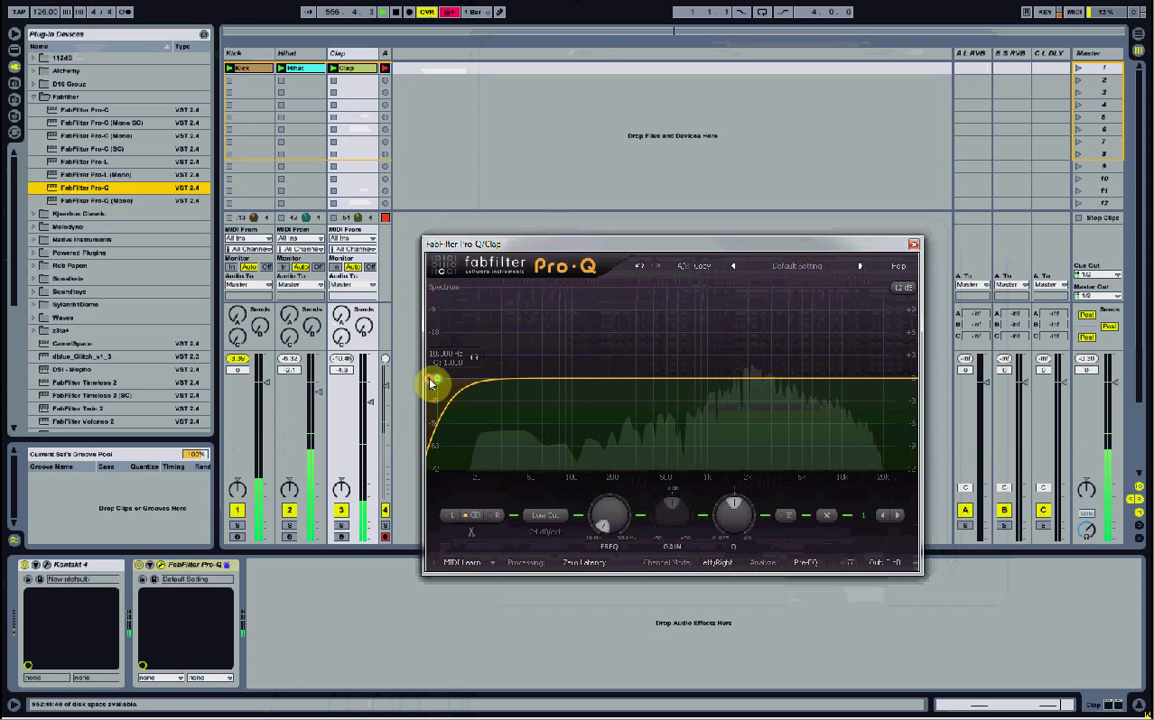
pyautogui.moveTo(437, 385); pyautogui.dragTo(480, 375)
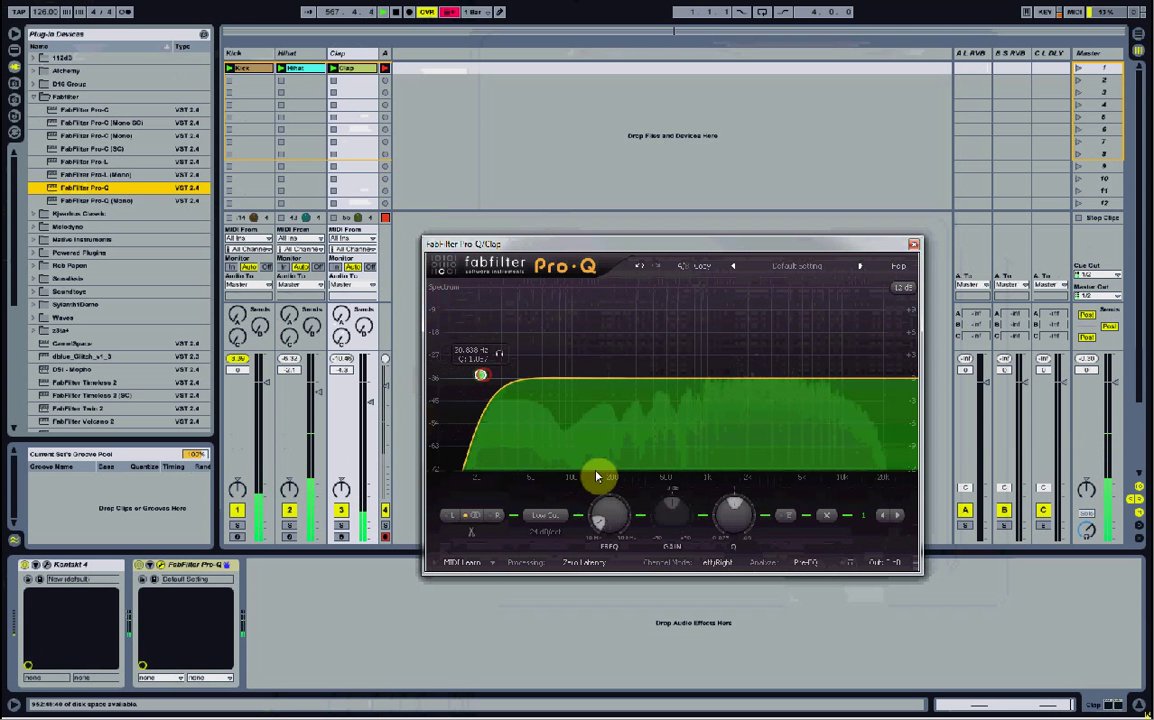
pyautogui.click(552, 535)
pyautogui.click(560, 598)
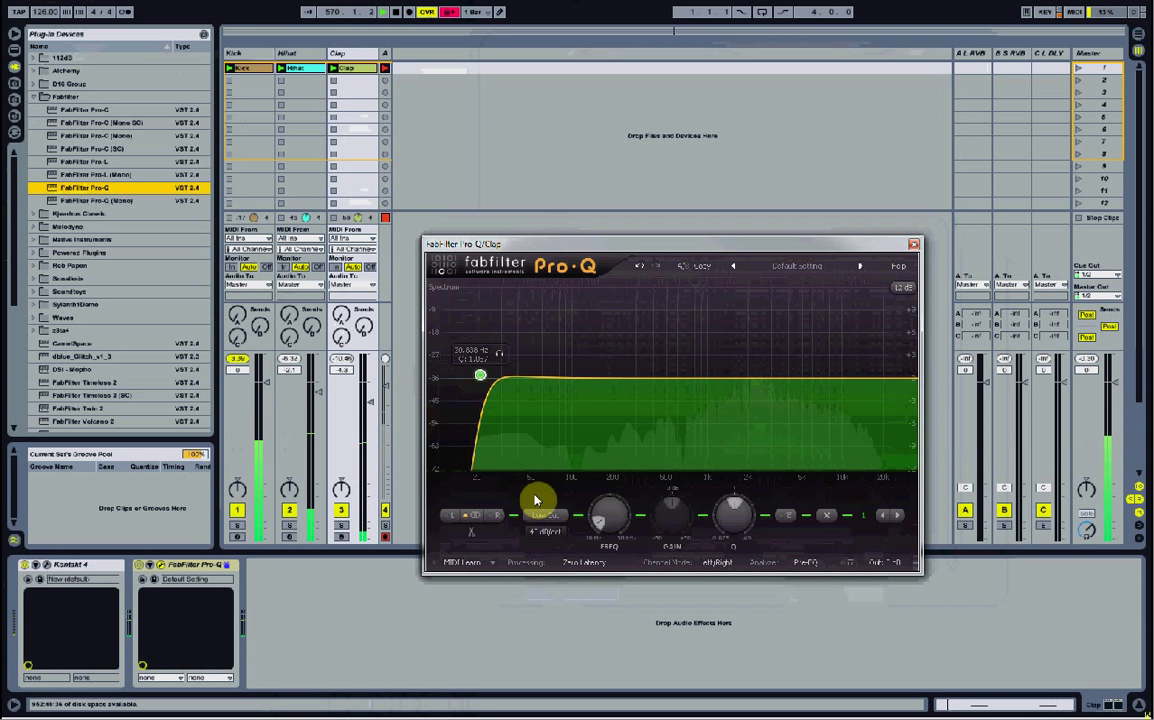
pyautogui.moveTo(484, 378); pyautogui.dragTo(594, 382)
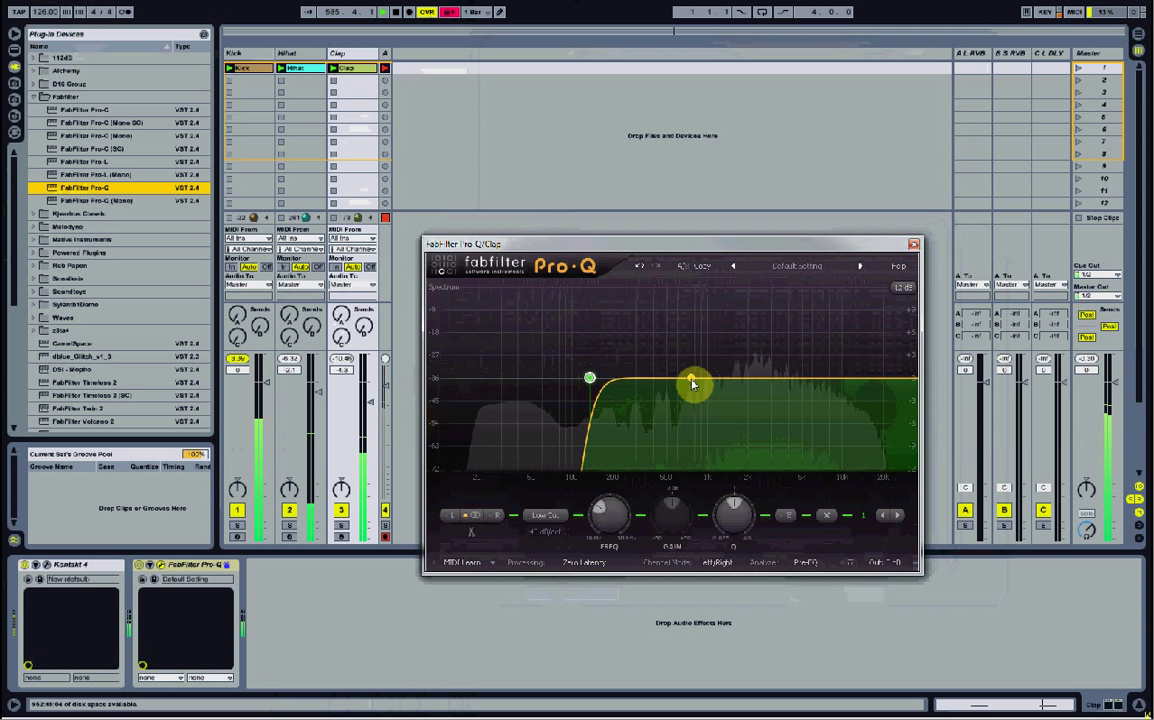
# Step: Add a bell band at about 800 Hz to the Clap's Pro-Q and shape it into a narrow boost
pyautogui.click(692, 383)
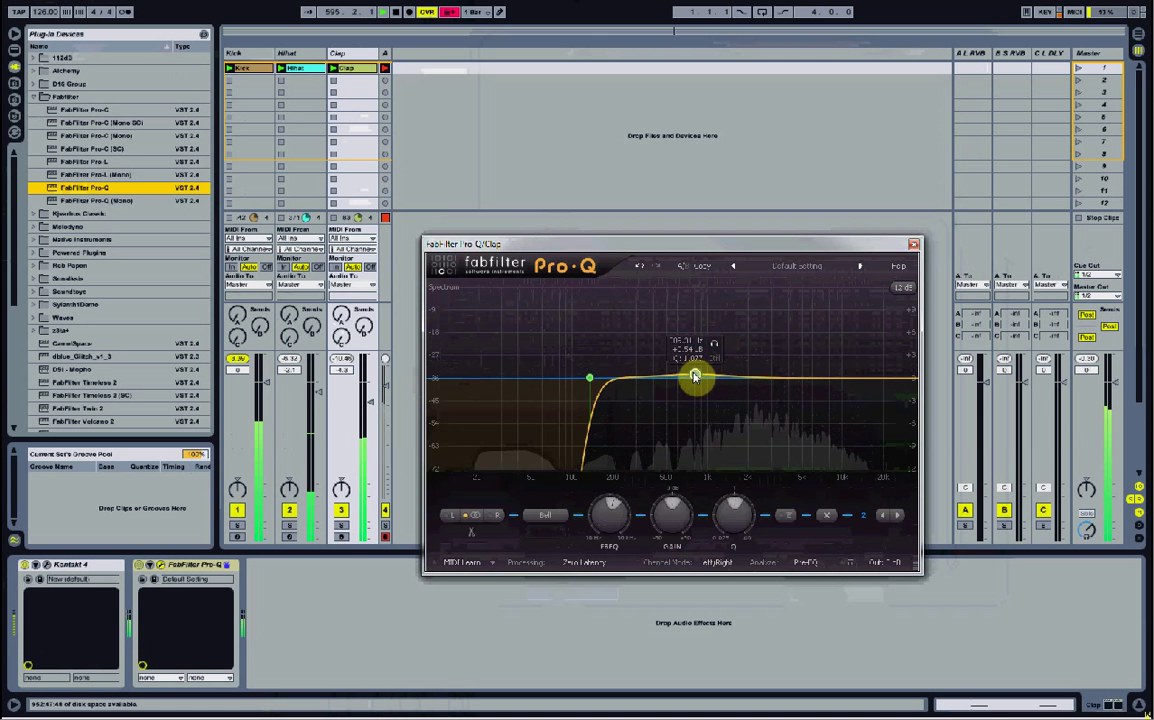
pyautogui.moveTo(701, 346); pyautogui.dragTo(709, 372)
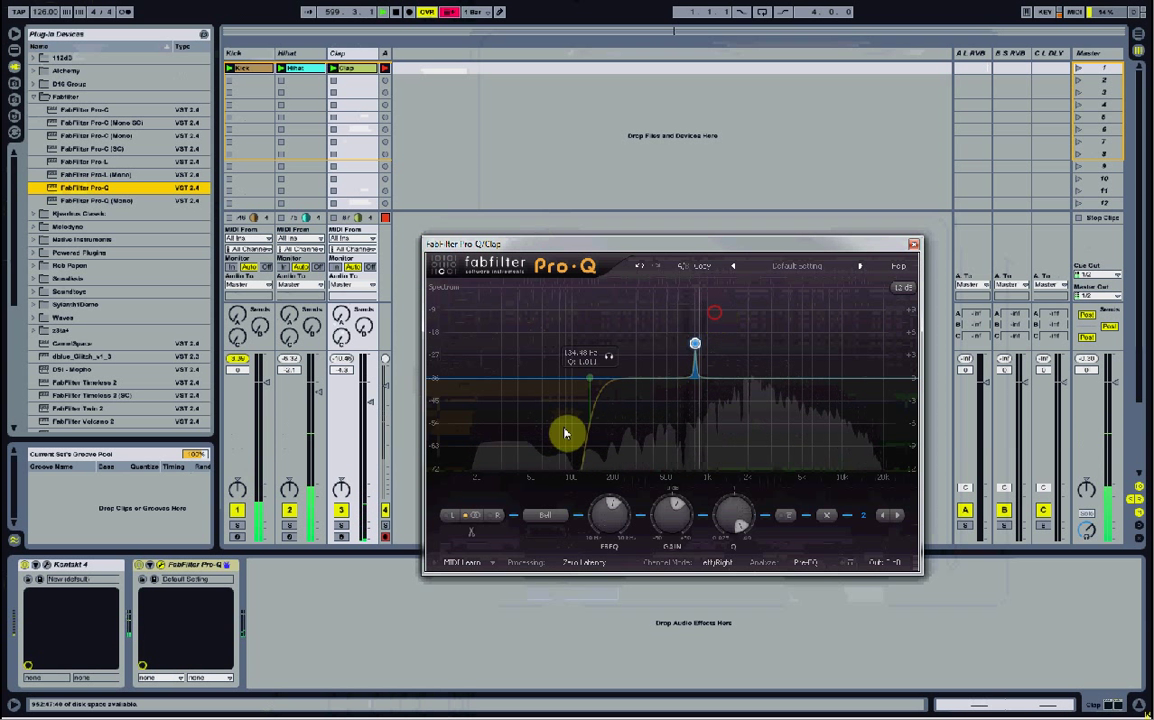
# Step: Solo the Clap track and turn the bell band at about 807 Hz in its Pro-Q into a narrow cut
pyautogui.click(340, 526)
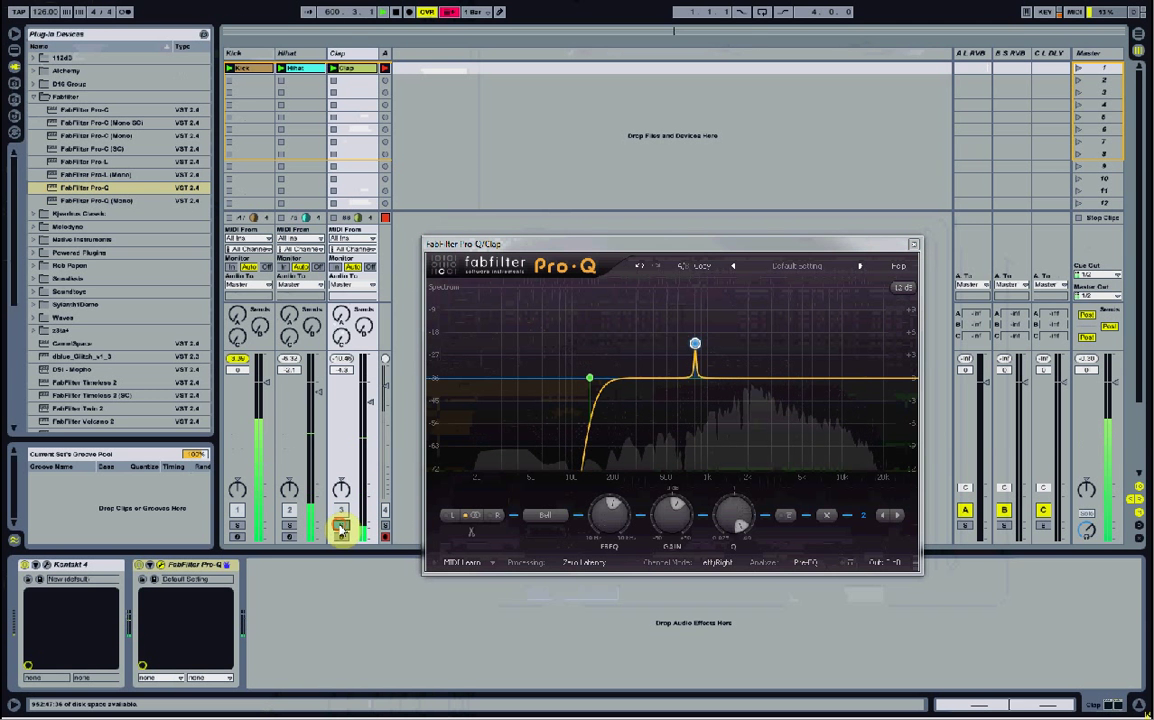
pyautogui.click(715, 320)
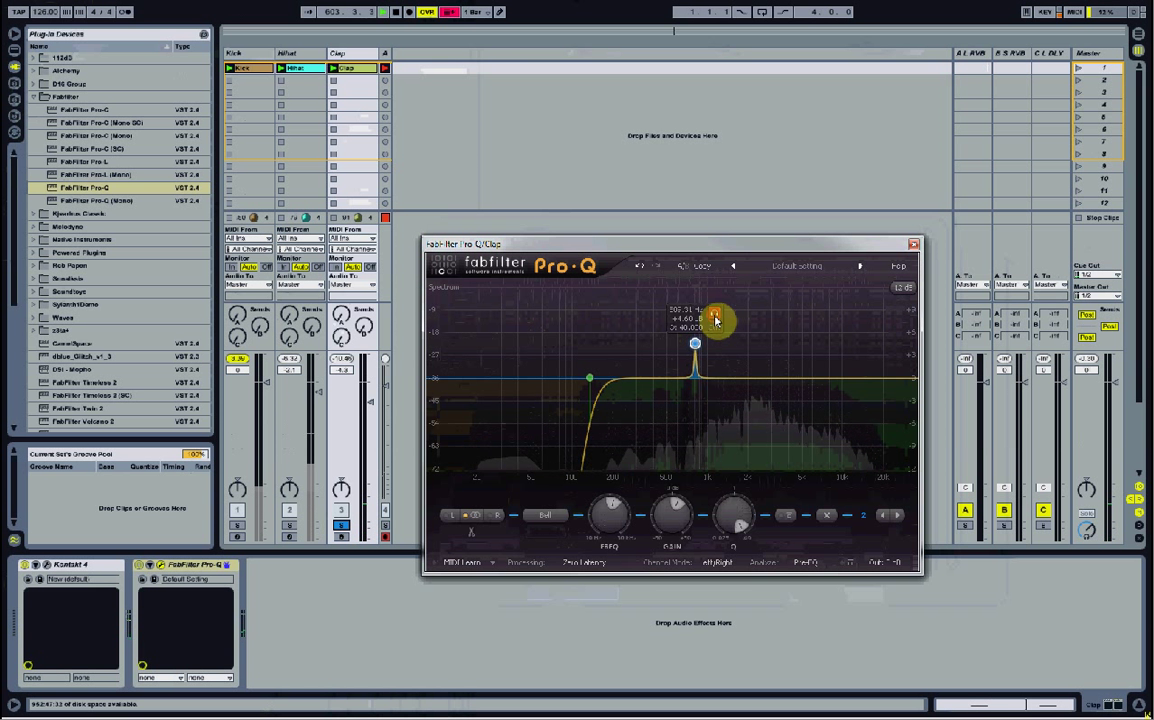
pyautogui.moveTo(698, 350); pyautogui.dragTo(700, 408)
pyautogui.scroll(10, 700, 410)
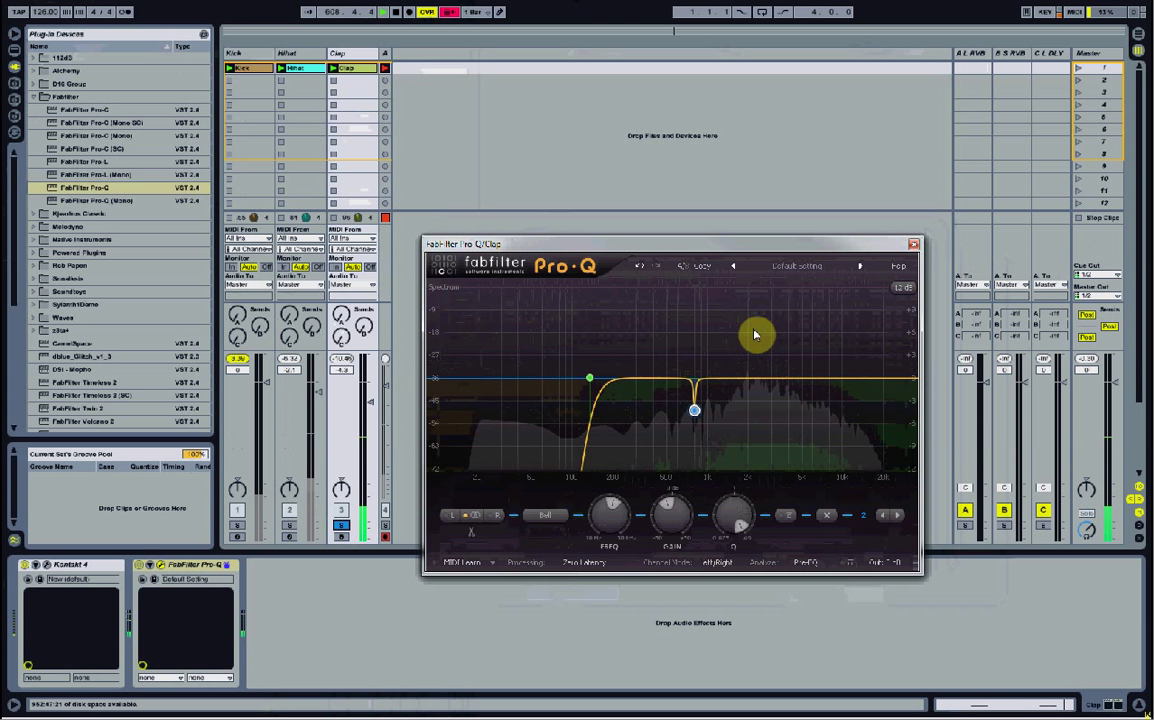
# Step: Add a high-cut band at about 17.7 kHz to the Clap's Pro-Q, close the plug-in window and unsolo the Clap track
pyautogui.moveTo(913, 382); pyautogui.dragTo(893, 383)
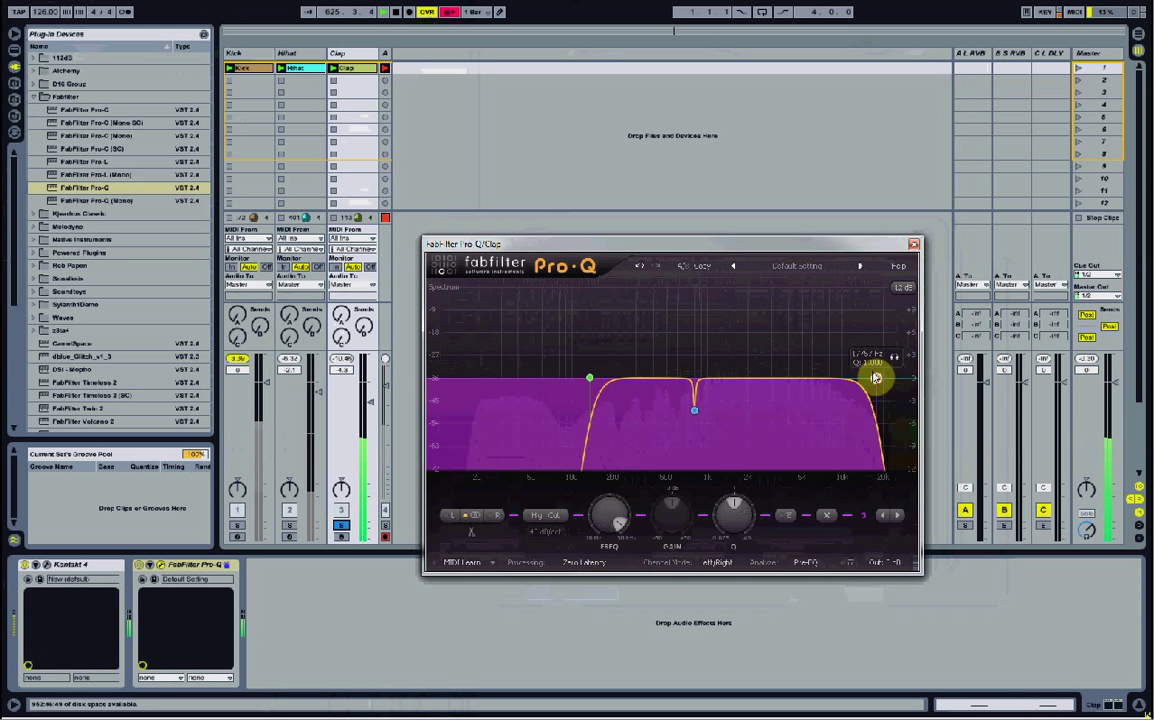
pyautogui.click(913, 244)
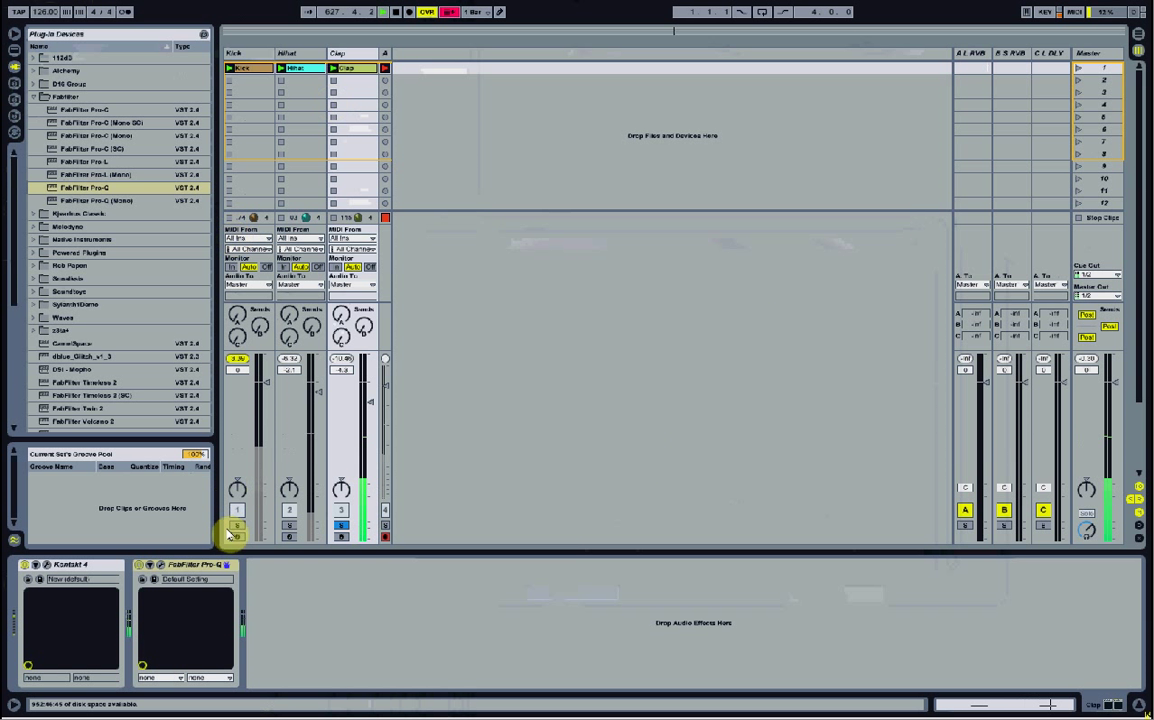
pyautogui.click(340, 527)
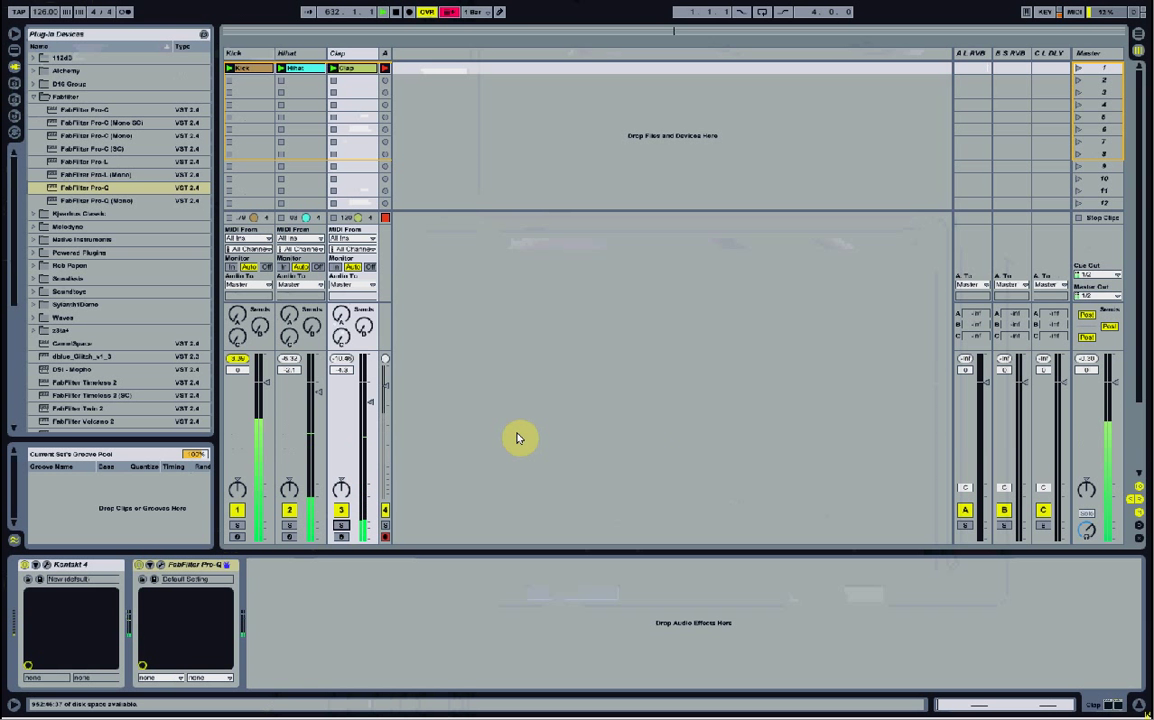
# Step: In the Hihat clip, enlarge the note editor, set the grid to 1/32 and shorten all notes by one grid step
pyautogui.click(289, 54)
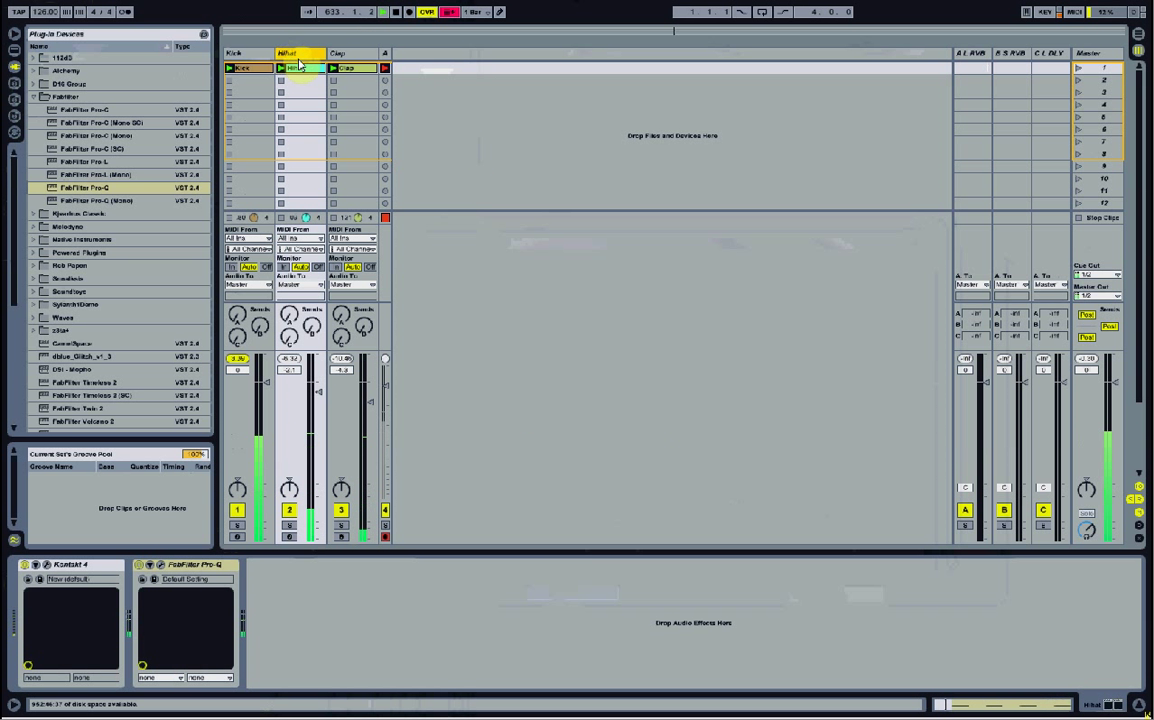
pyautogui.doubleClick(303, 68)
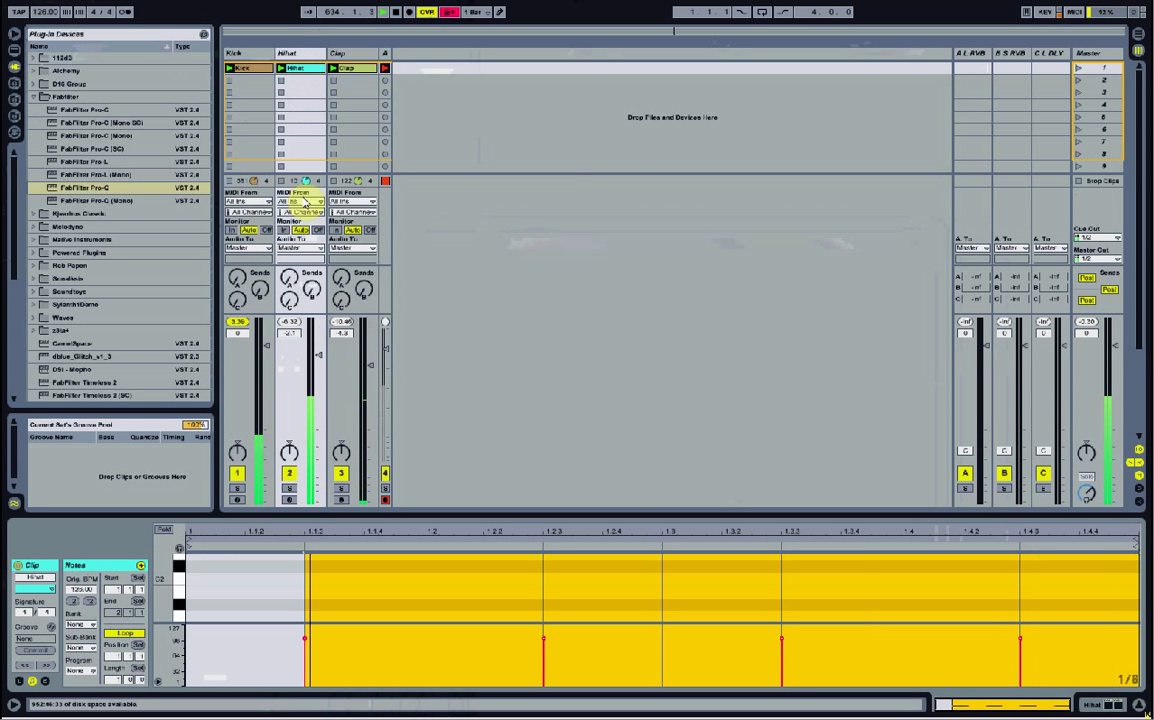
pyautogui.moveTo(420, 515); pyautogui.dragTo(411, 356)
pyautogui.moveTo(173, 471)
pyautogui.mouseDown()
pyautogui.moveTo(161, 468)
pyautogui.moveTo(175, 476)
pyautogui.mouseUp()
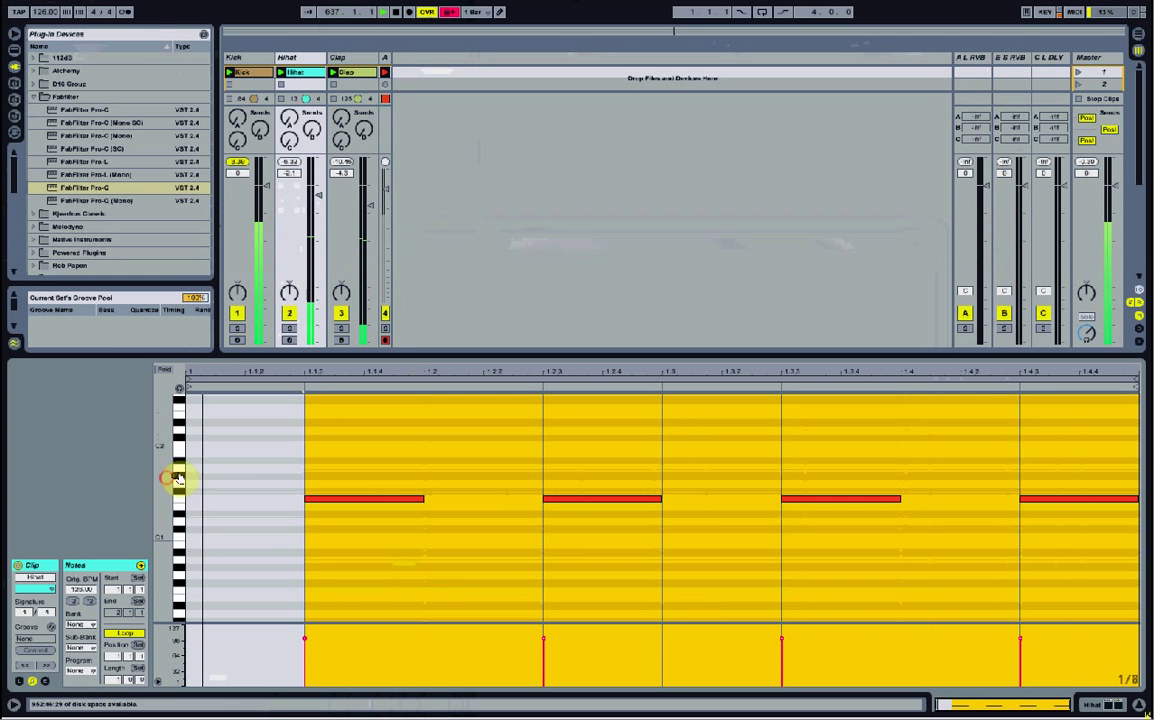
pyautogui.click(483, 463)
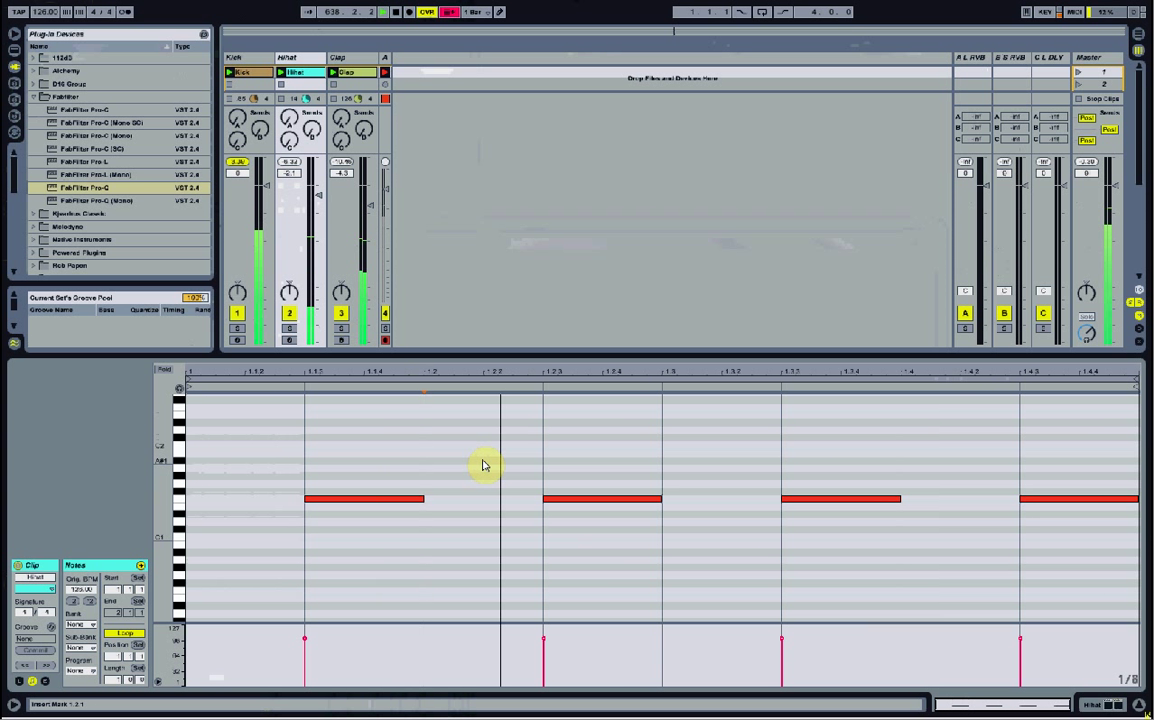
pyautogui.hotkey('ctrl', 'a')
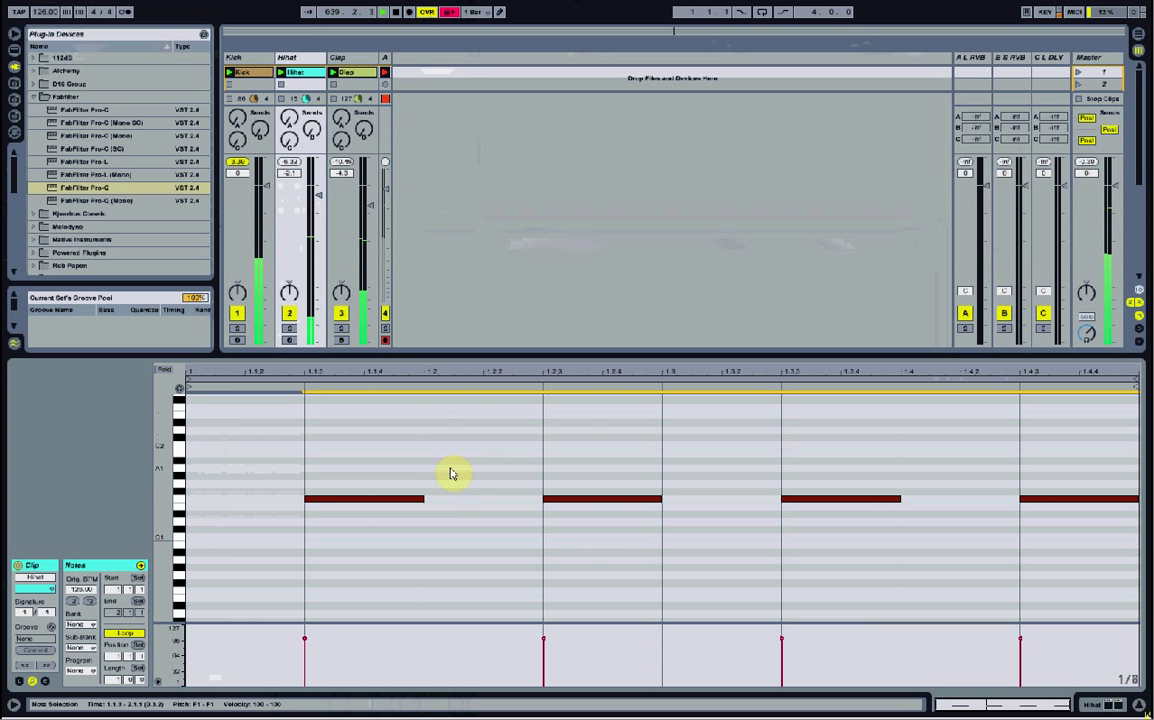
pyautogui.hotkey('ctrl', '1')
pyautogui.hotkey('ctrl', '1')
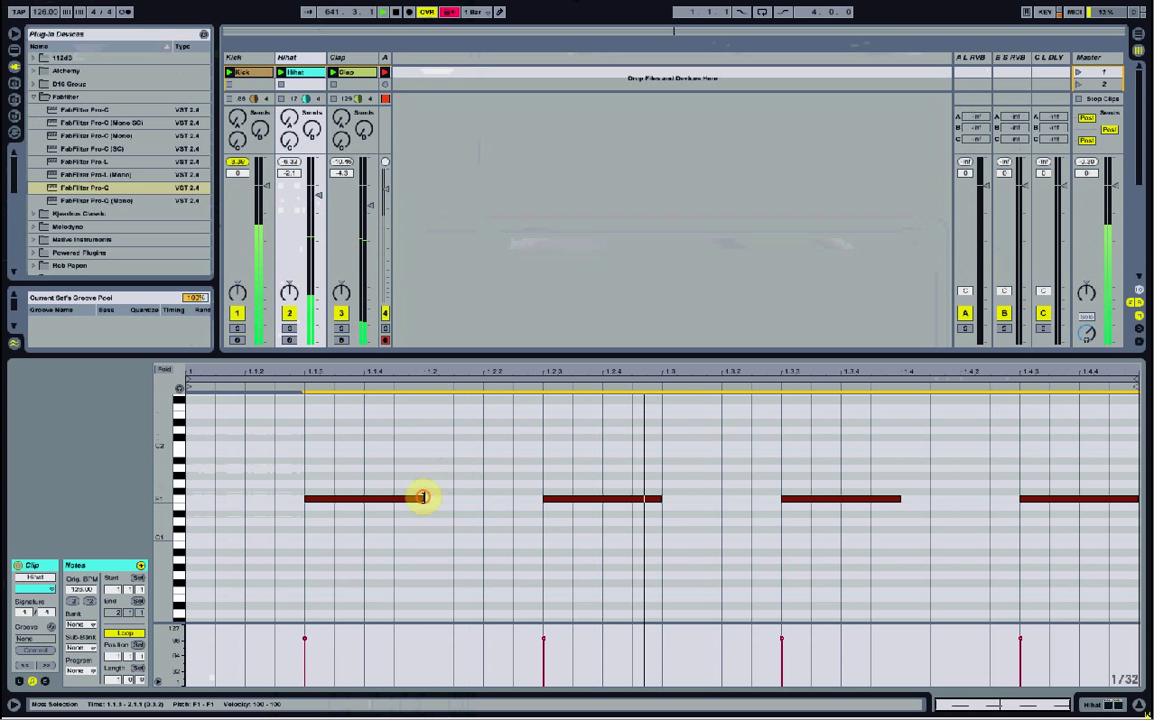
pyautogui.moveTo(425, 496); pyautogui.dragTo(406, 497)
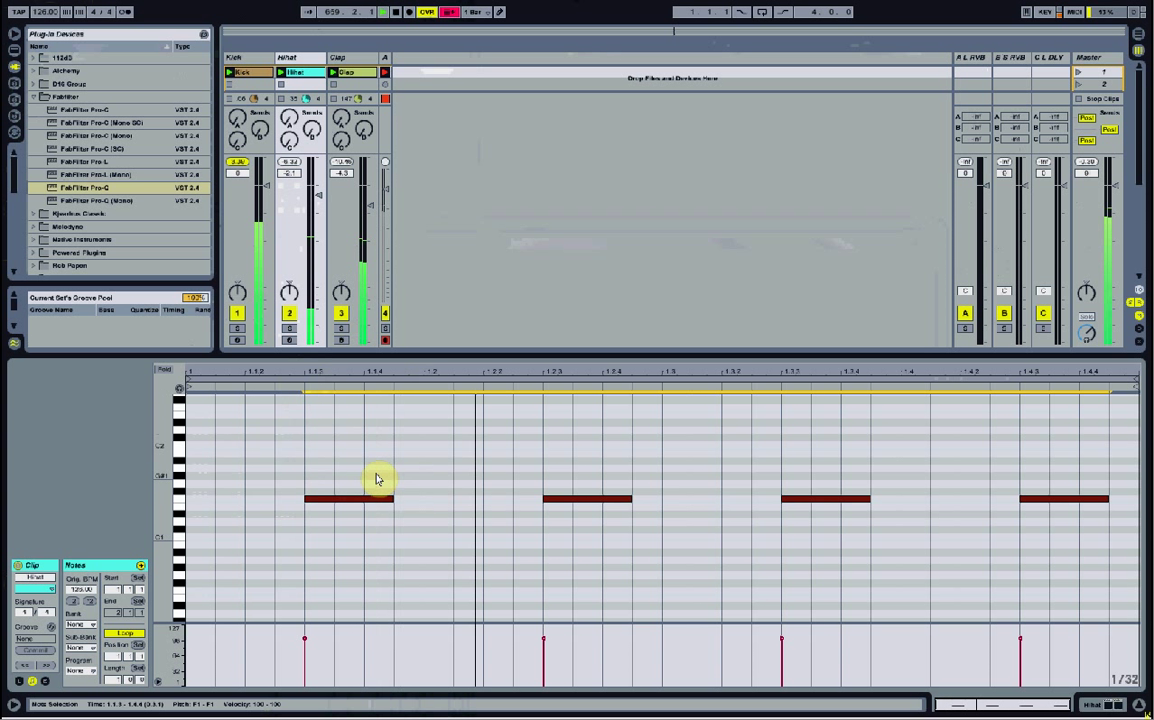
# Step: Nudge all notes in the Hihat clip slightly later, just off the grid
pyautogui.click(317, 499)
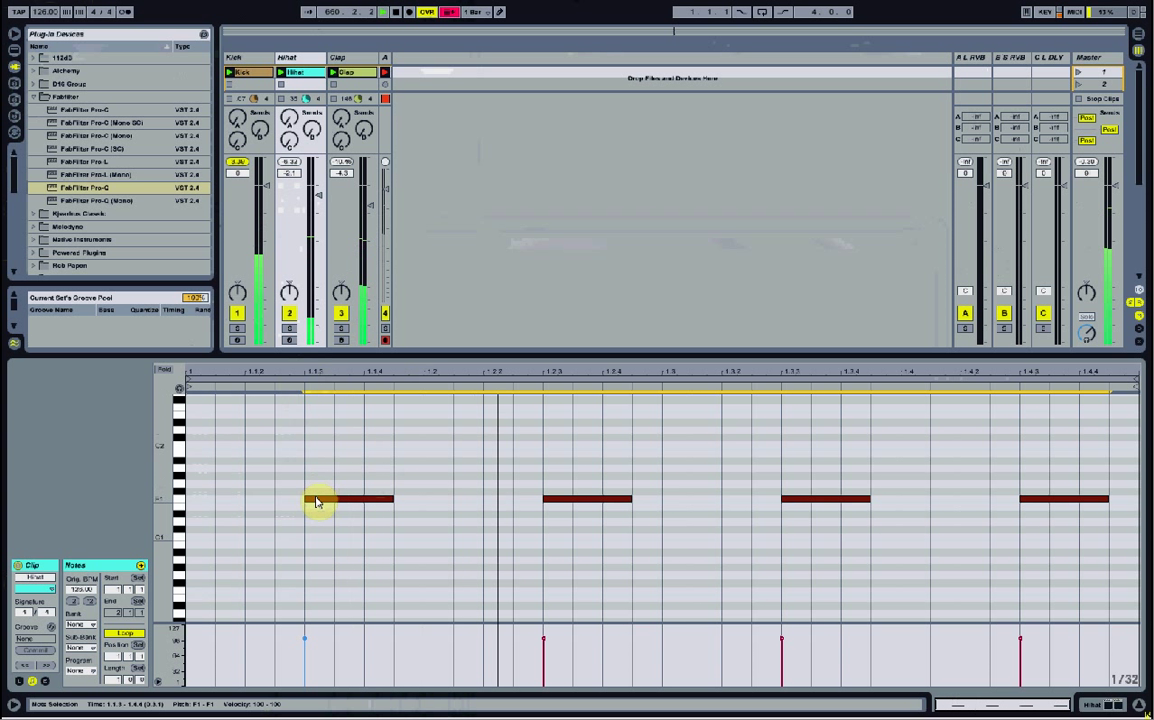
pyautogui.keyDown('ctrl'); pyautogui.click(319, 502); pyautogui.keyUp('ctrl')
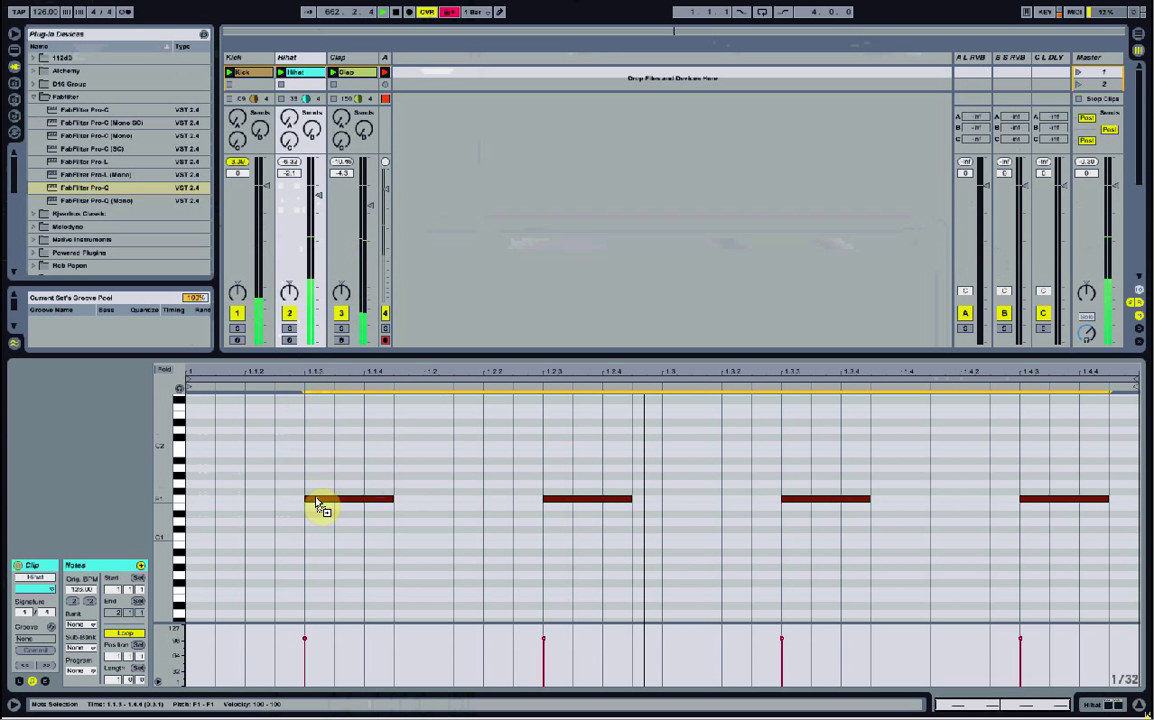
pyautogui.click(317, 501)
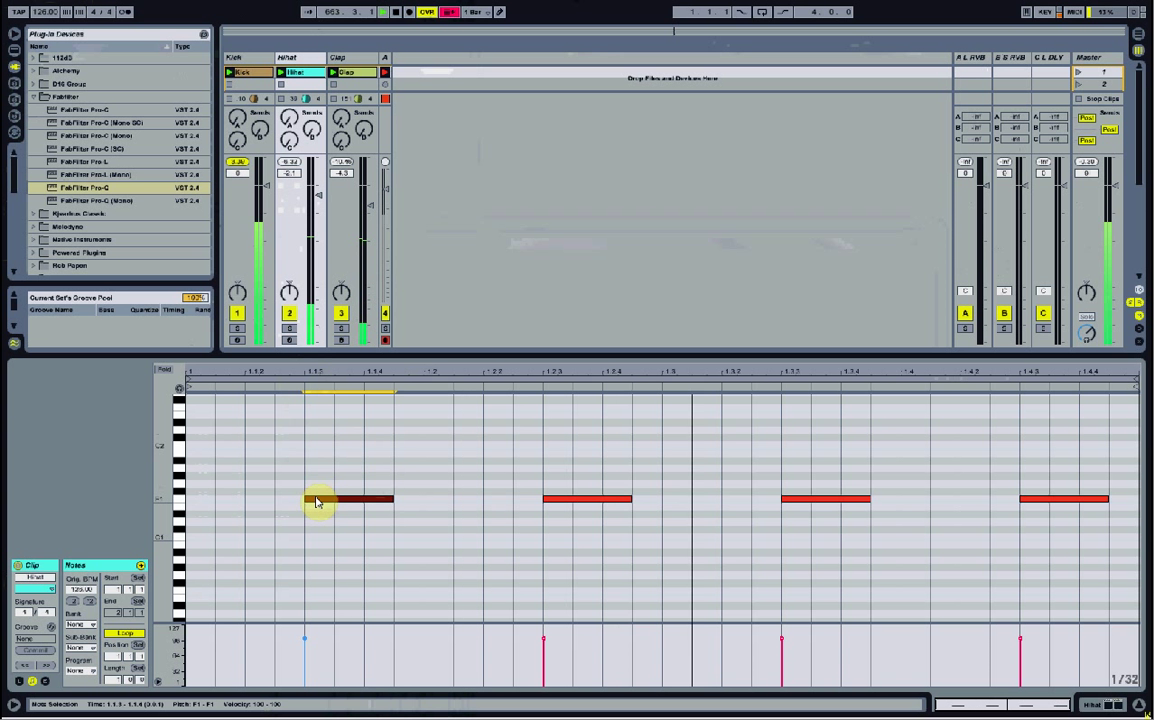
pyautogui.hotkey('ctrl', 'a')
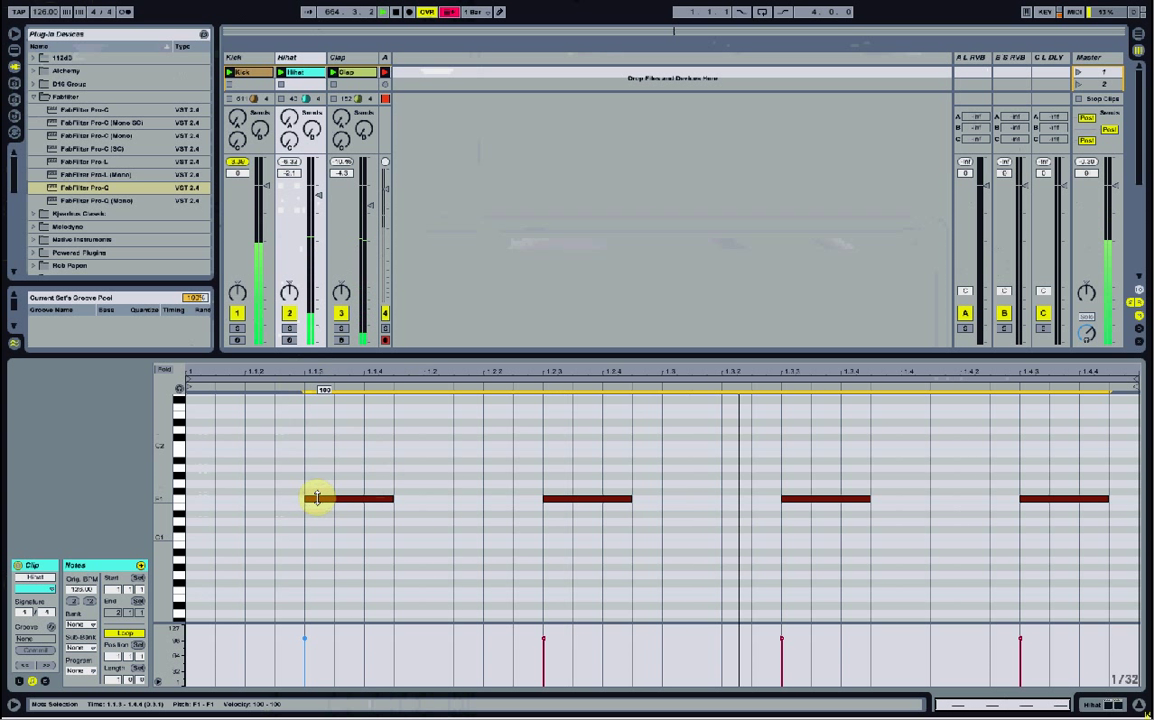
pyautogui.moveTo(317, 503); pyautogui.dragTo(322, 506)
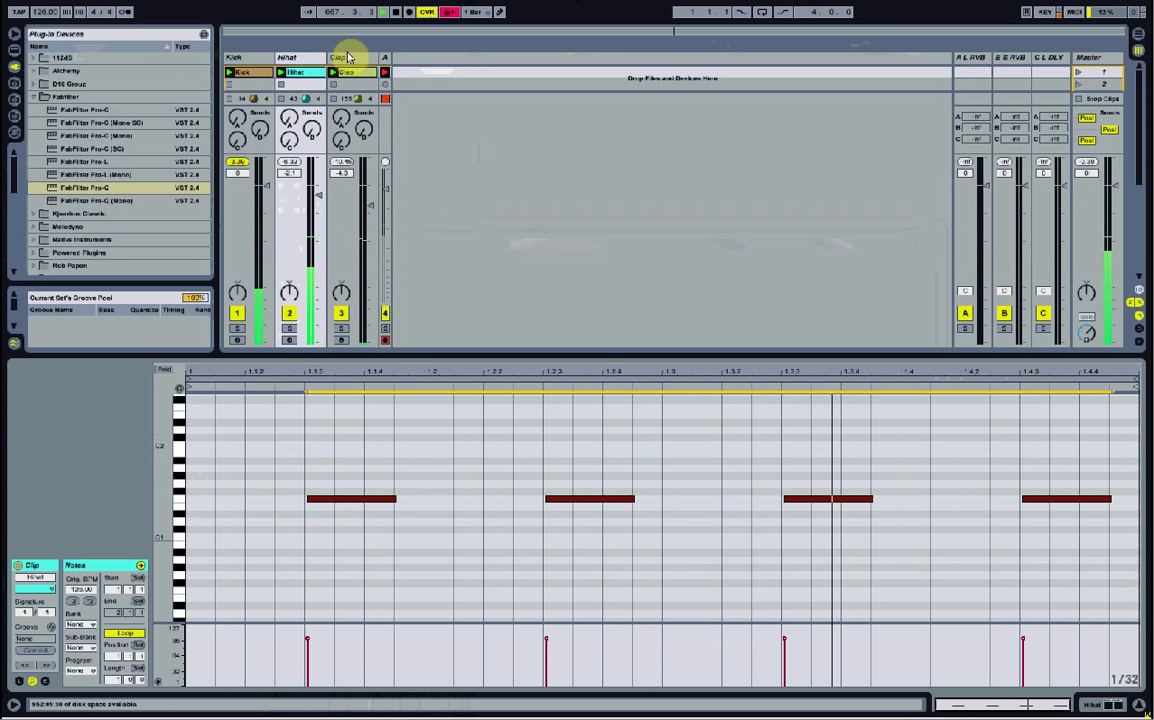
# Step: Nudge both notes in the Clap clip slightly later and lower the Clap track's volume to -5.6 dB
pyautogui.click(362, 76)
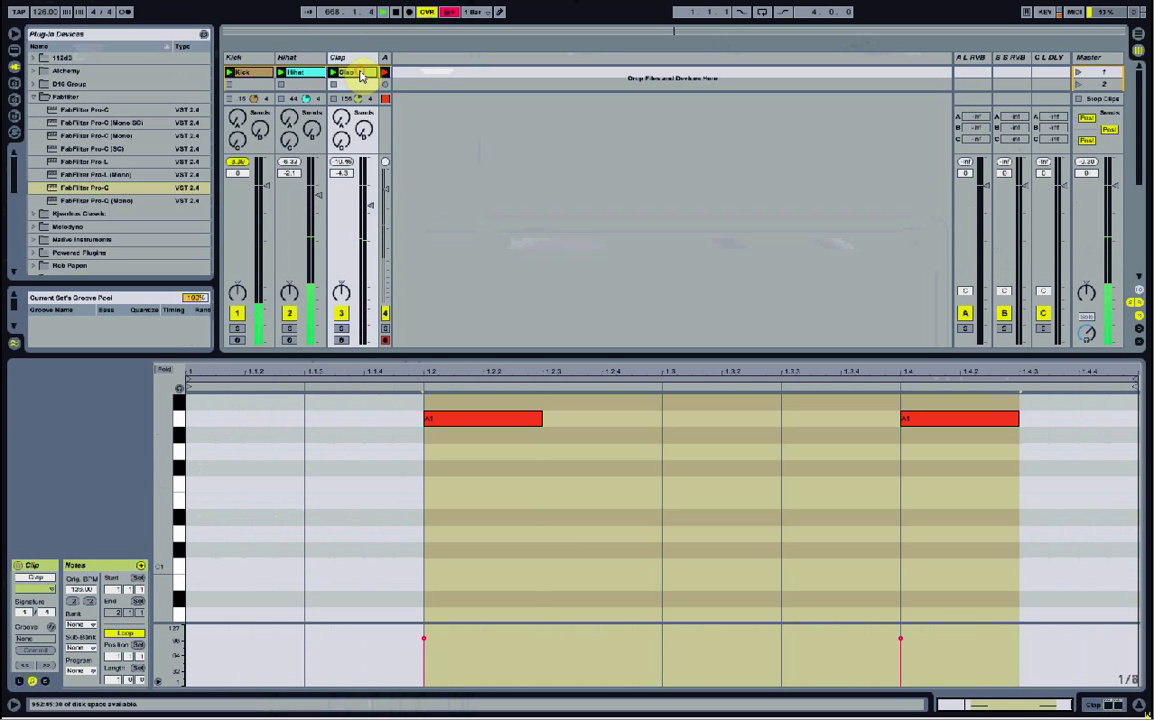
pyautogui.click(456, 458)
pyautogui.click(446, 424)
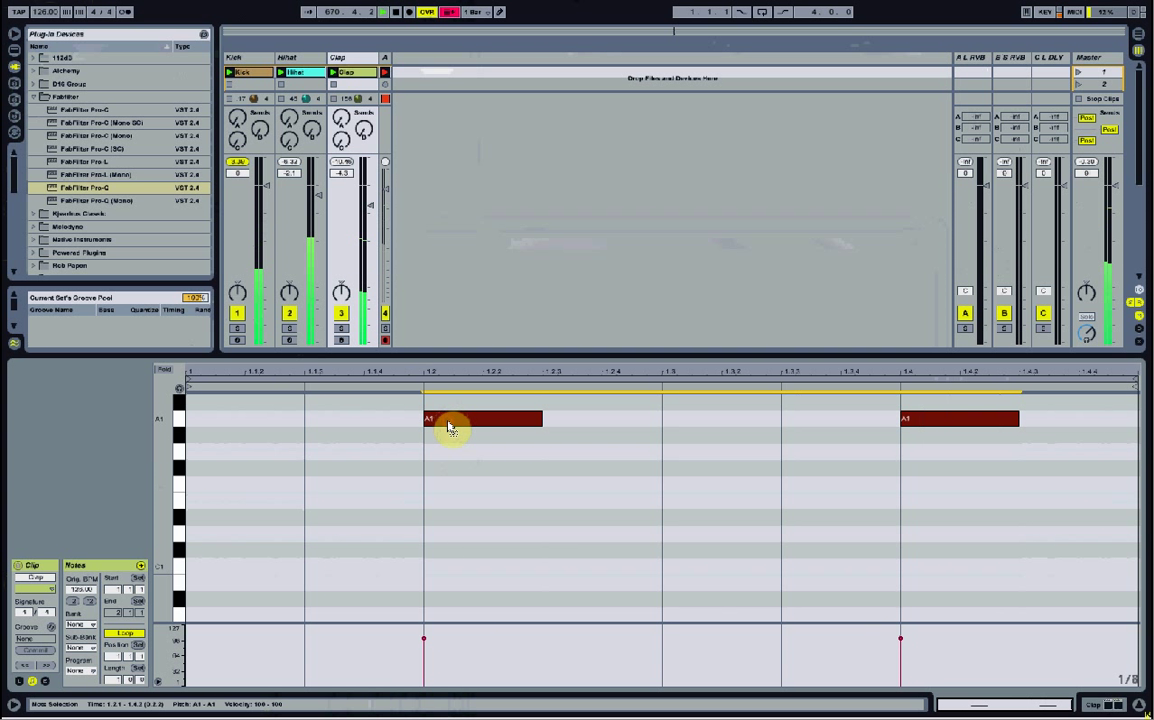
pyautogui.moveTo(448, 426); pyautogui.dragTo(451, 428)
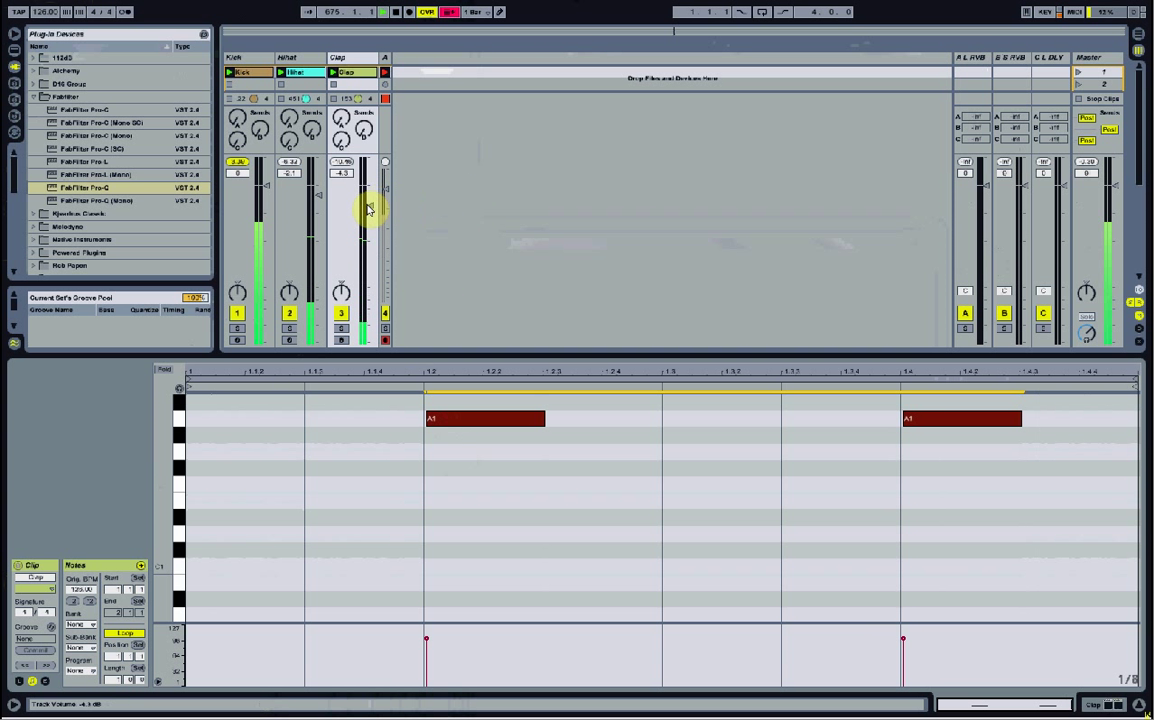
pyautogui.moveTo(372, 210); pyautogui.dragTo(373, 219)
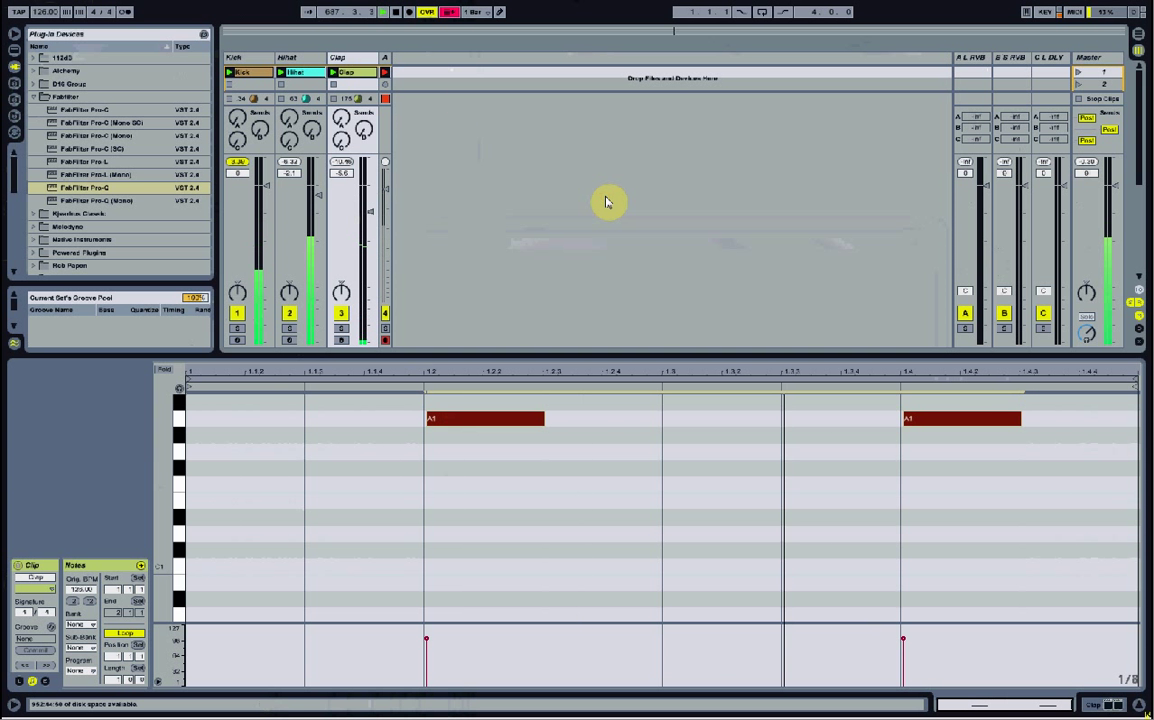
pyautogui.moveTo(608, 355); pyautogui.dragTo(618, 503)
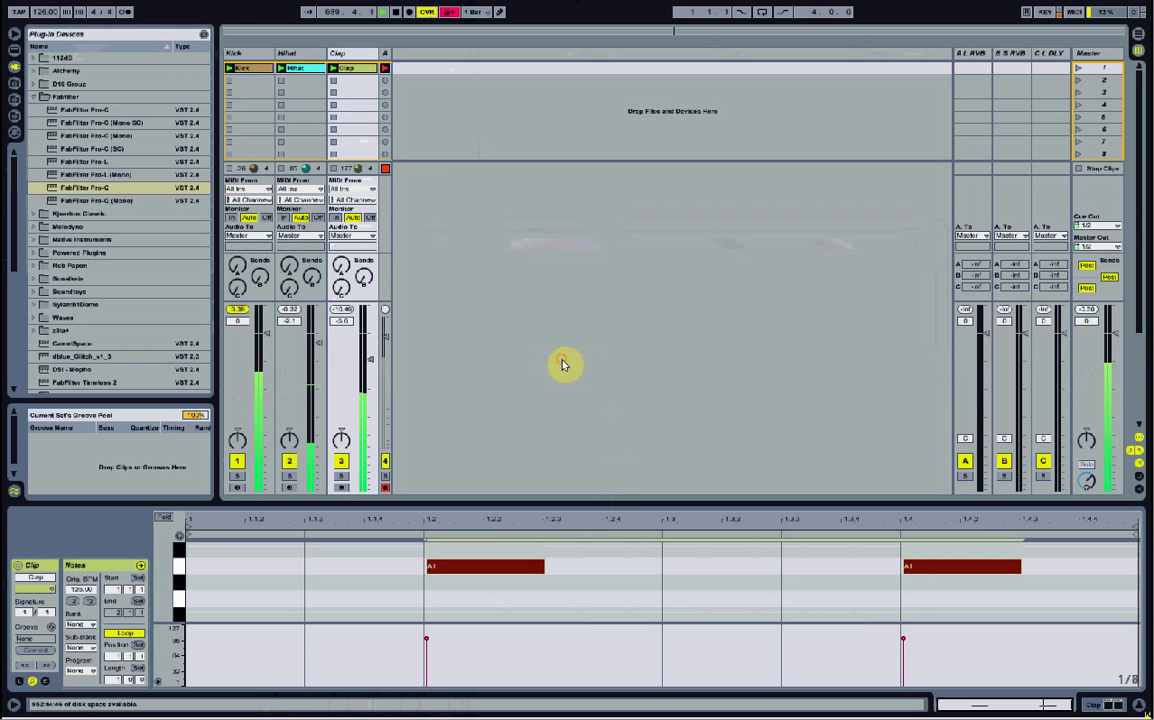
# Step: Solo the Hihat track and add Redline Reverb from the 112dB plug-in folder after its FabFilter Pro-Q
pyautogui.click(308, 66)
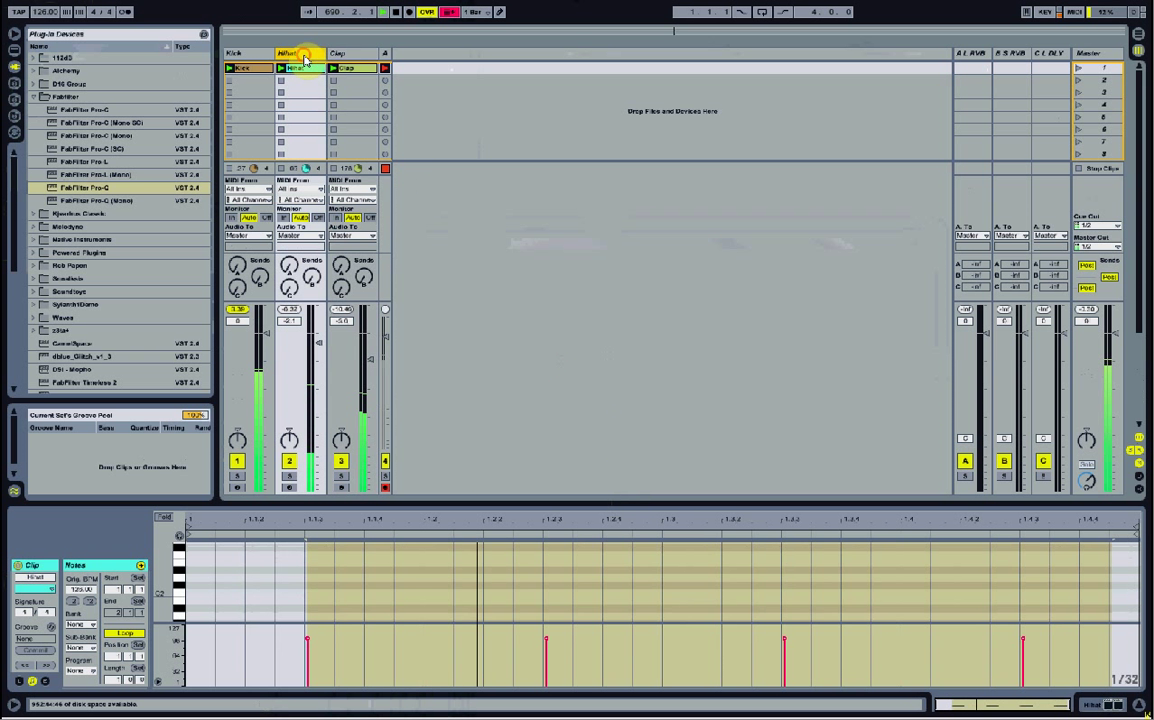
pyautogui.click(289, 477)
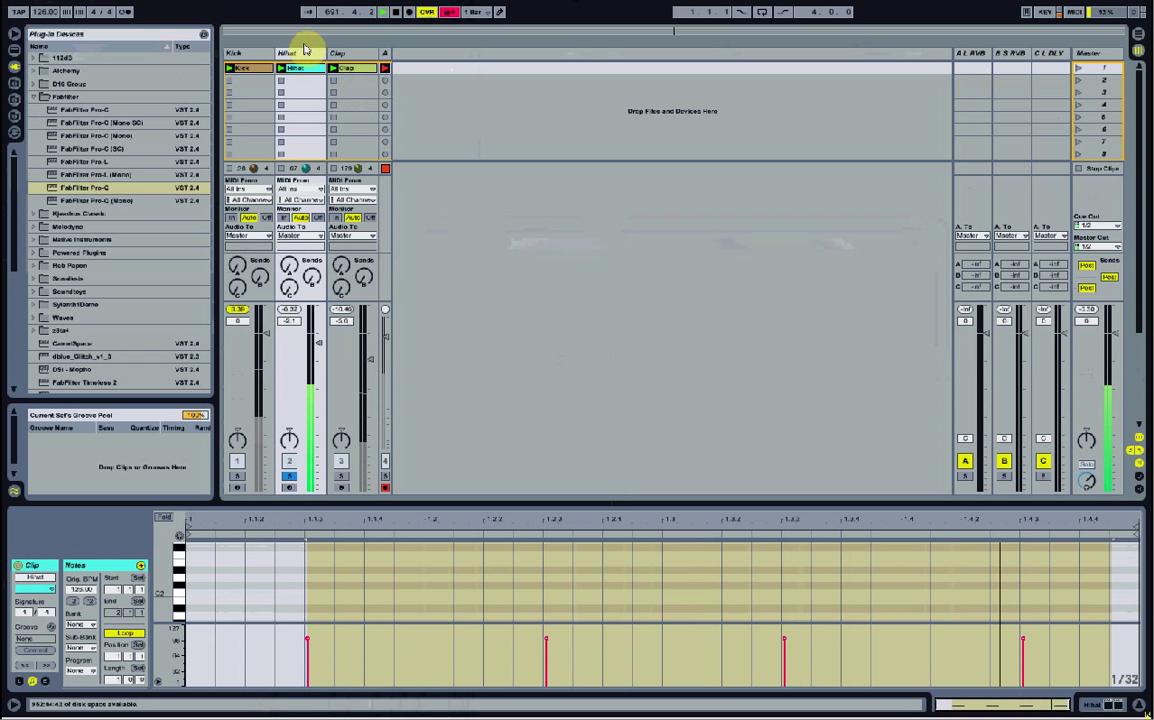
pyautogui.click(301, 55)
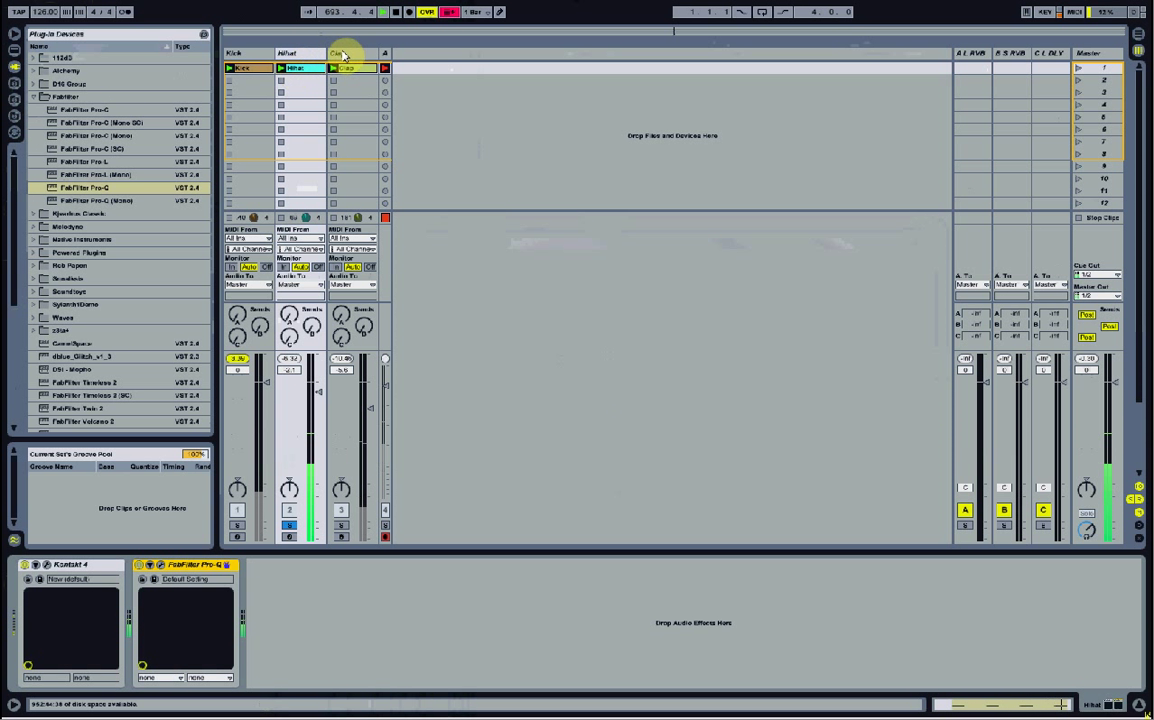
pyautogui.click(32, 98)
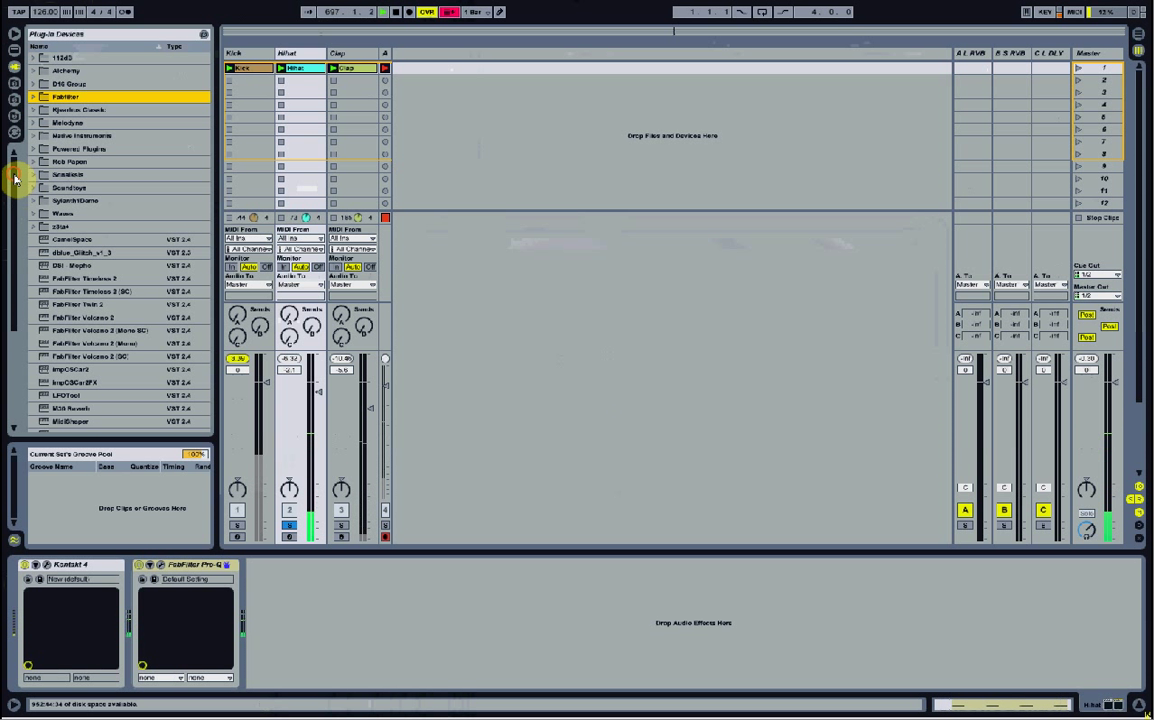
pyautogui.scroll(-2, 16, 180)
pyautogui.scroll(2, 18, 154)
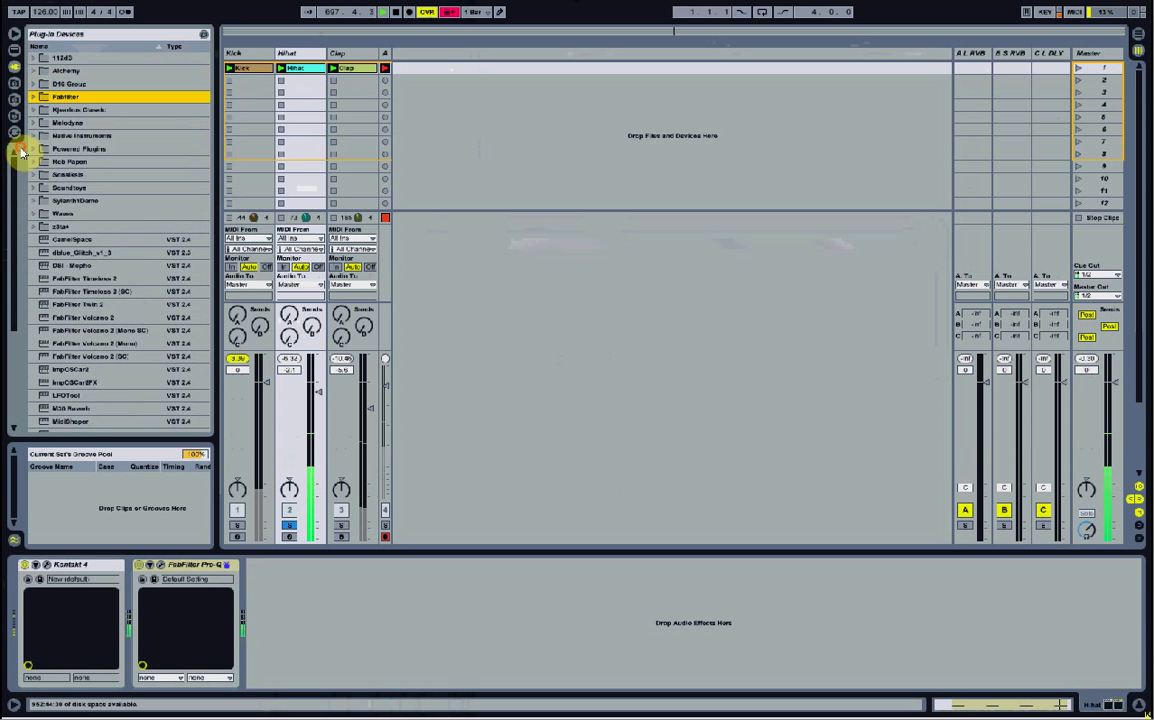
pyautogui.click(35, 57)
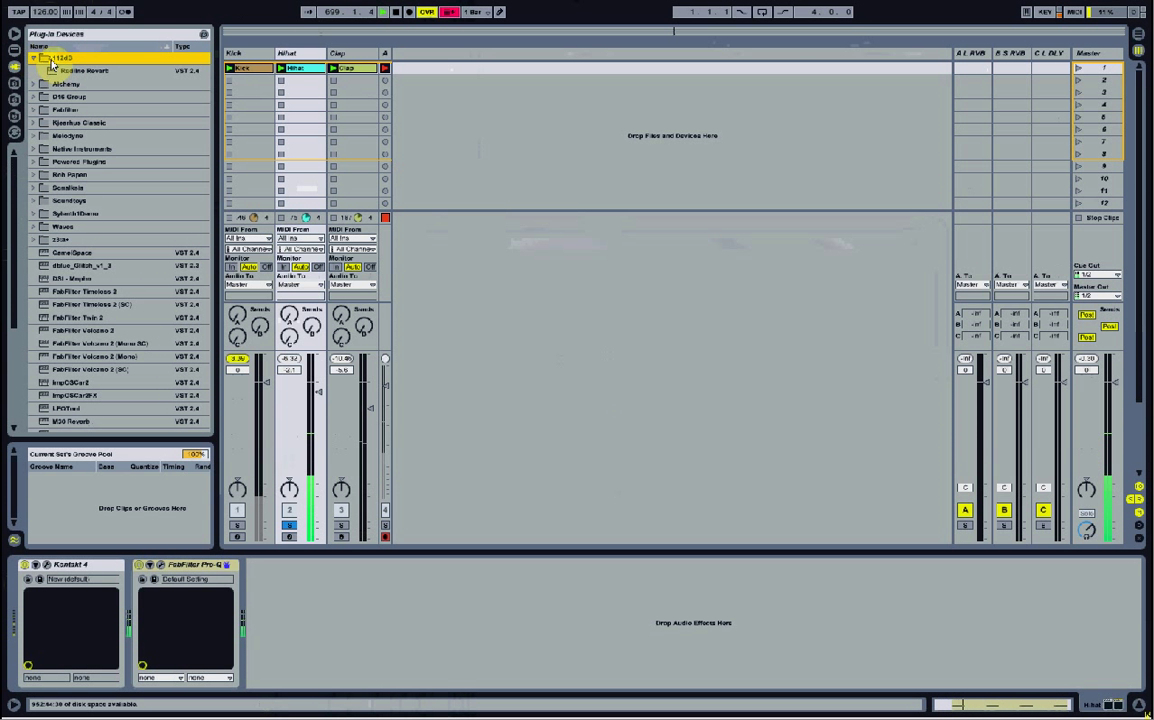
pyautogui.moveTo(60, 72); pyautogui.dragTo(291, 50)
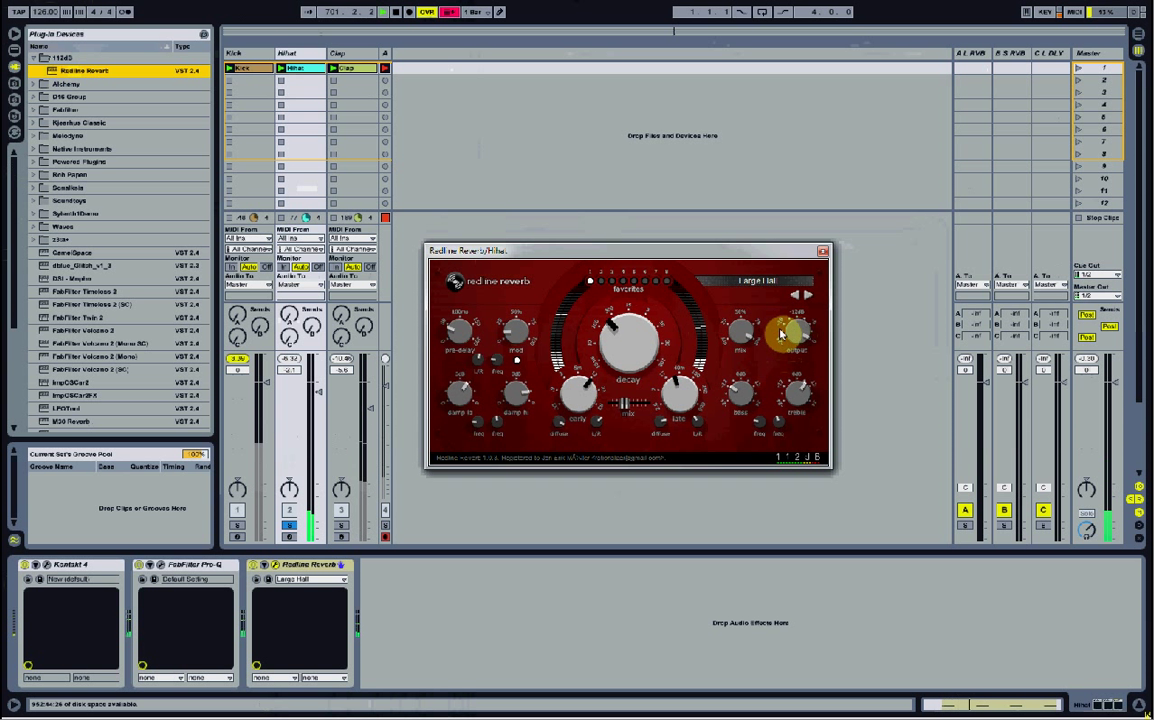
# Step: Adjust the wet/dry mix of the Hihat's Redline Reverb and load the Rooms preset from the Redline 300 bank
pyautogui.moveTo(741, 340); pyautogui.dragTo(738, 410)
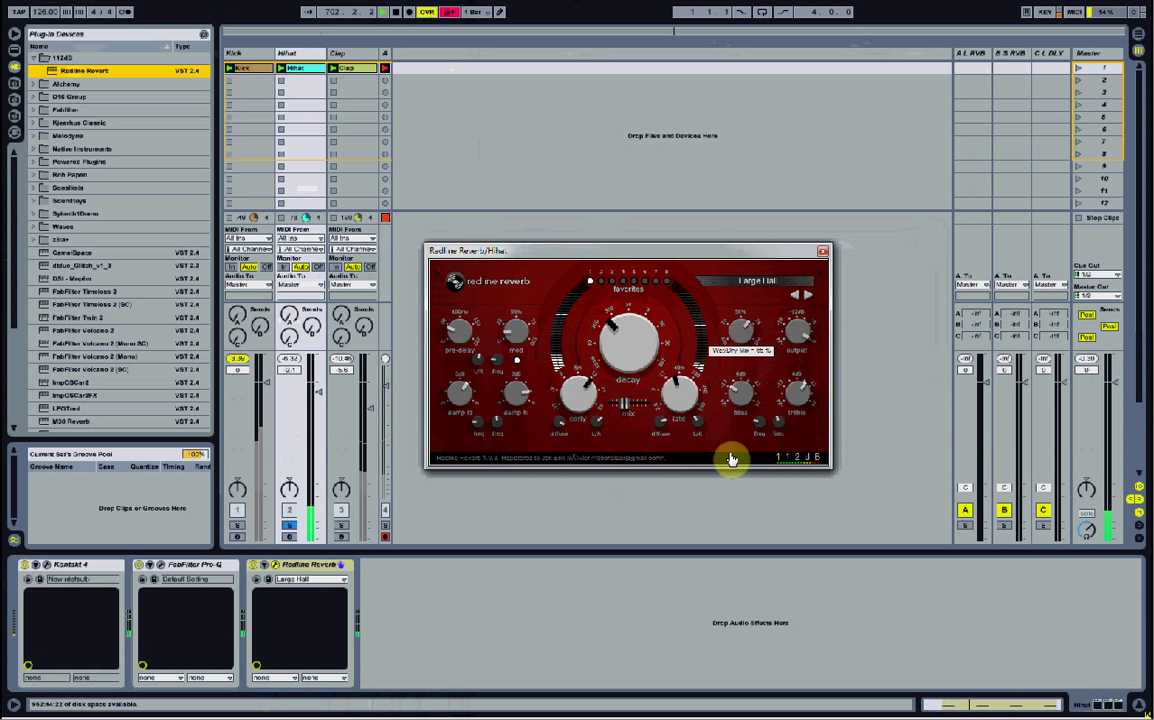
pyautogui.click(785, 283)
pyautogui.moveTo(780, 283)
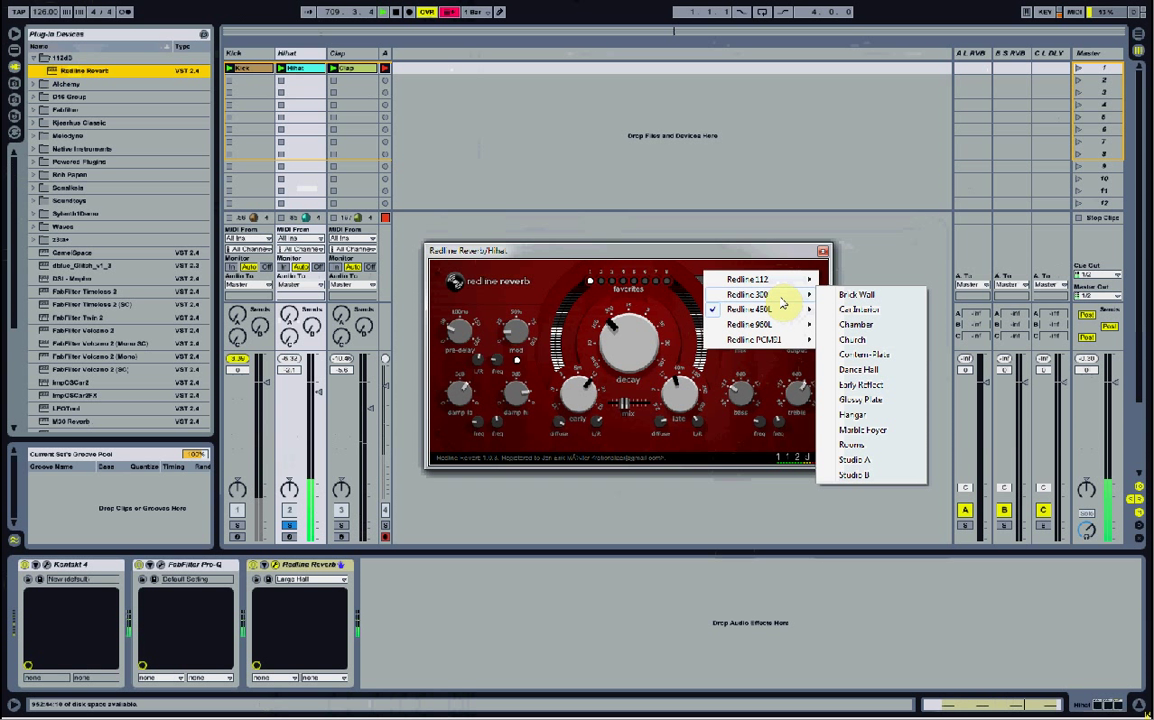
pyautogui.click(883, 446)
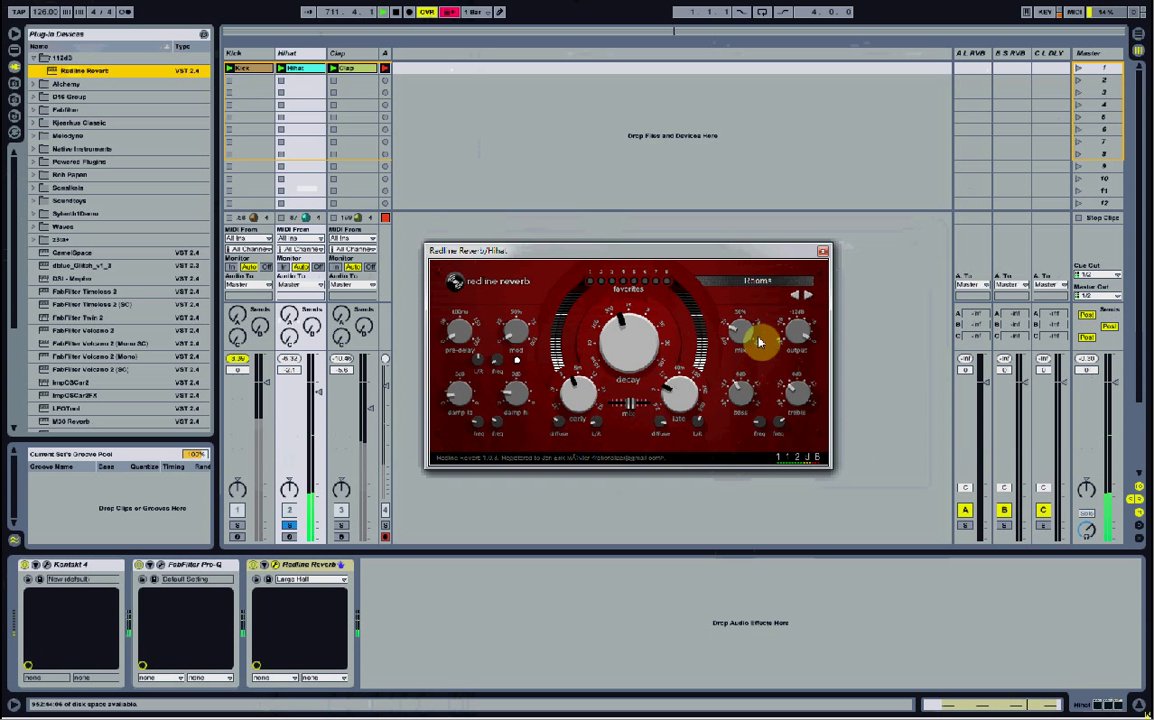
pyautogui.moveTo(737, 338)
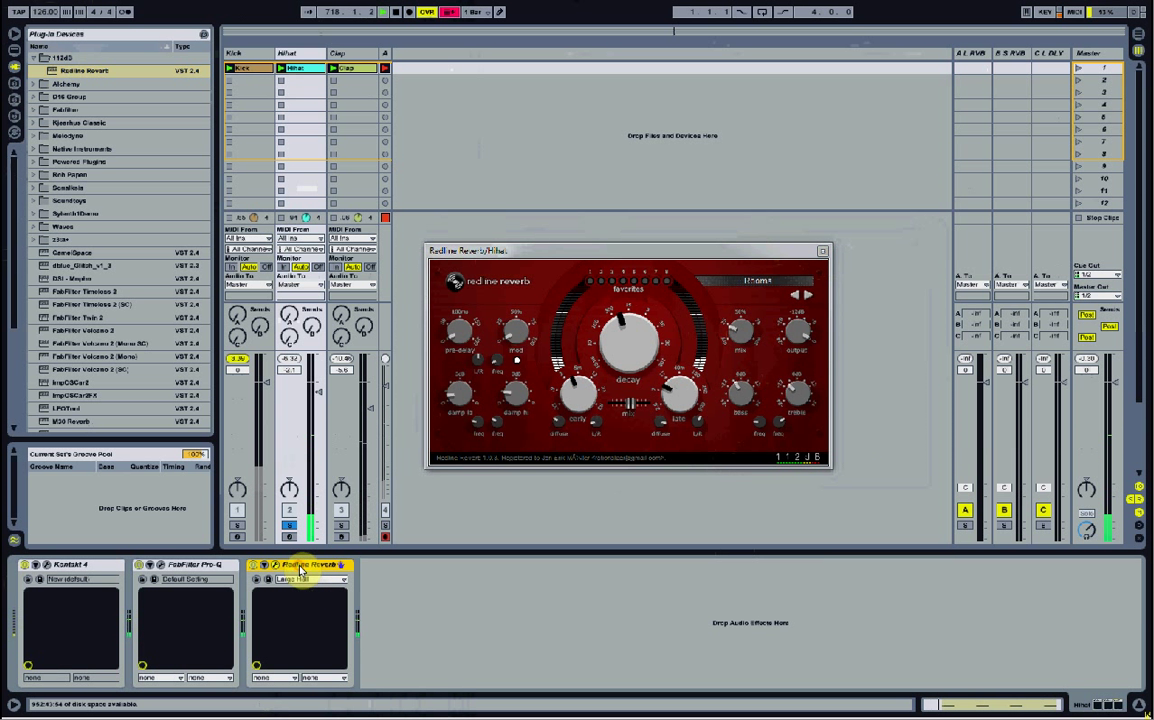
# Step: Paste a copy of the Hihat's Redline Reverb onto the Clap track, unsolo the Hihat and close the reverb windows
pyautogui.click(350, 56)
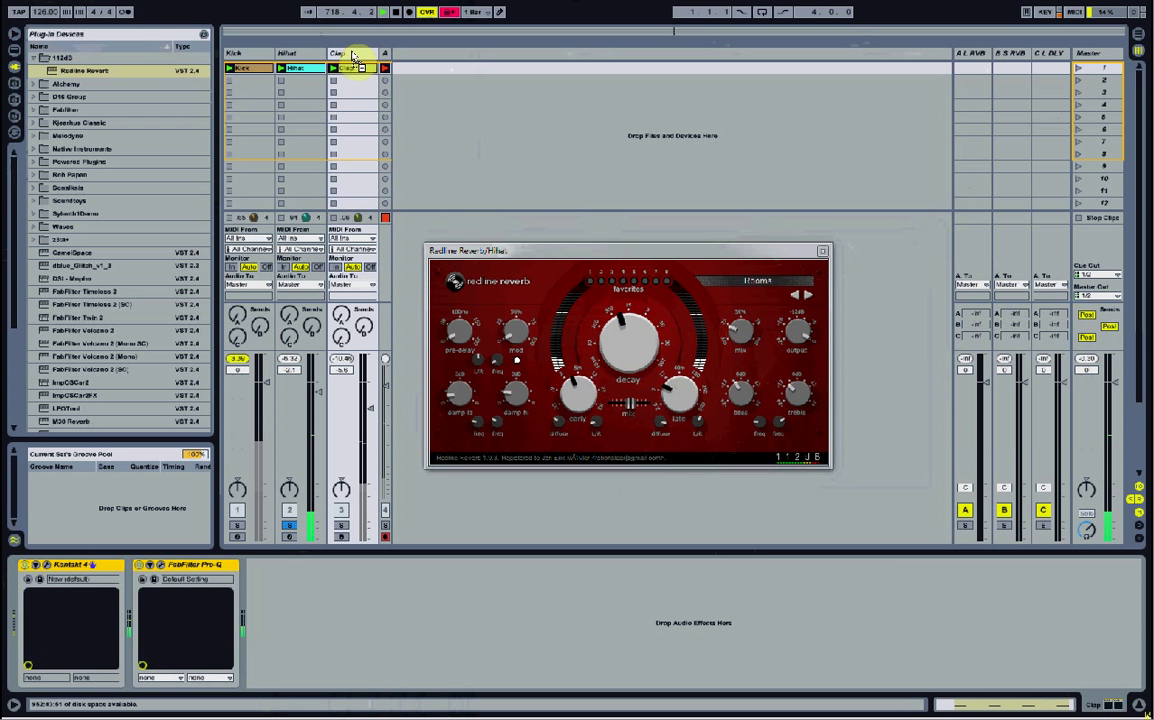
pyautogui.hotkey('ctrl', 'v')
pyautogui.click(341, 528)
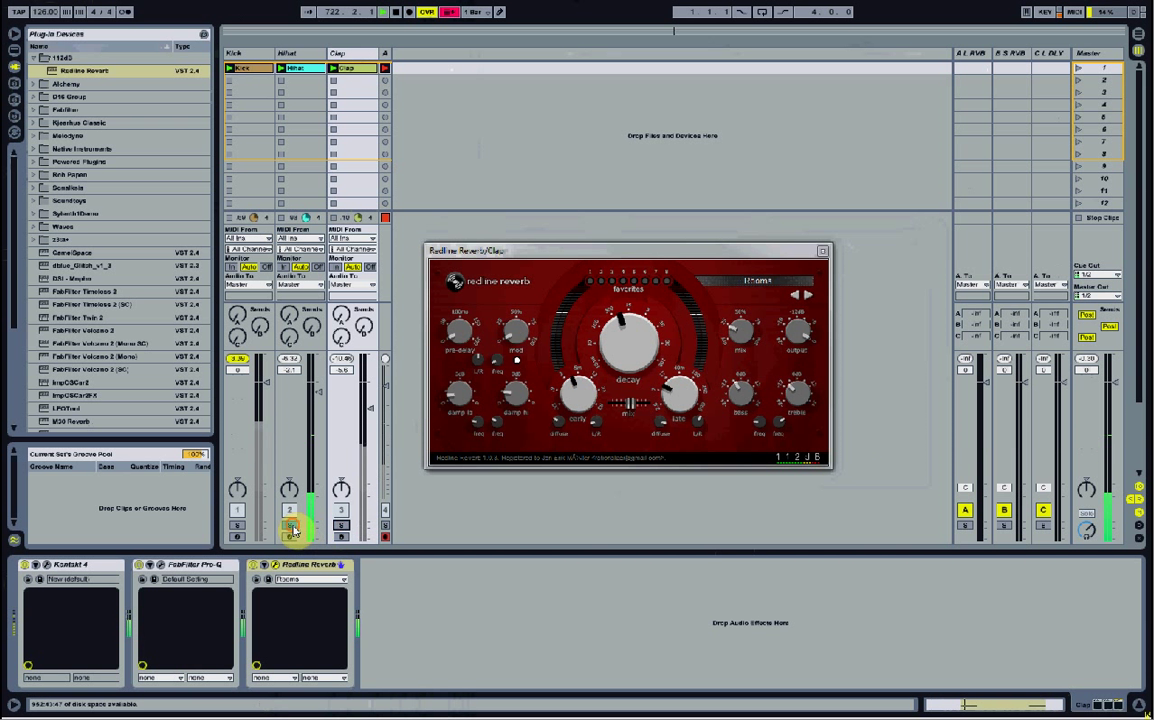
pyautogui.click(292, 527)
pyautogui.click(823, 251)
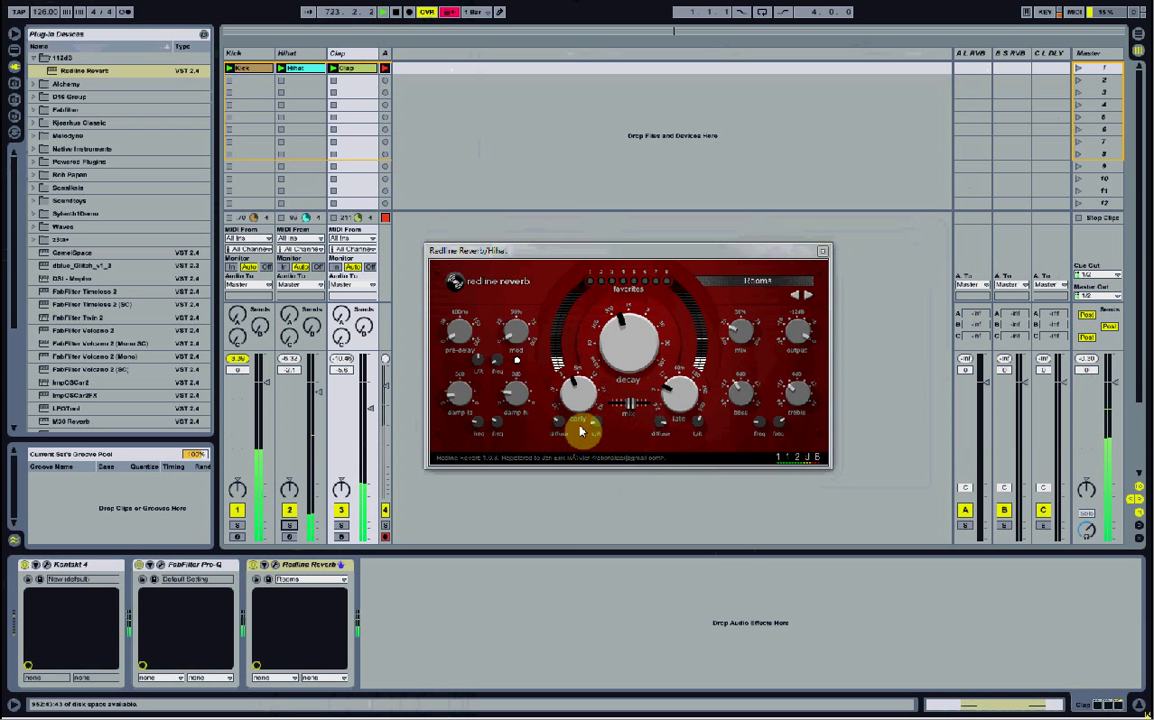
pyautogui.click(822, 251)
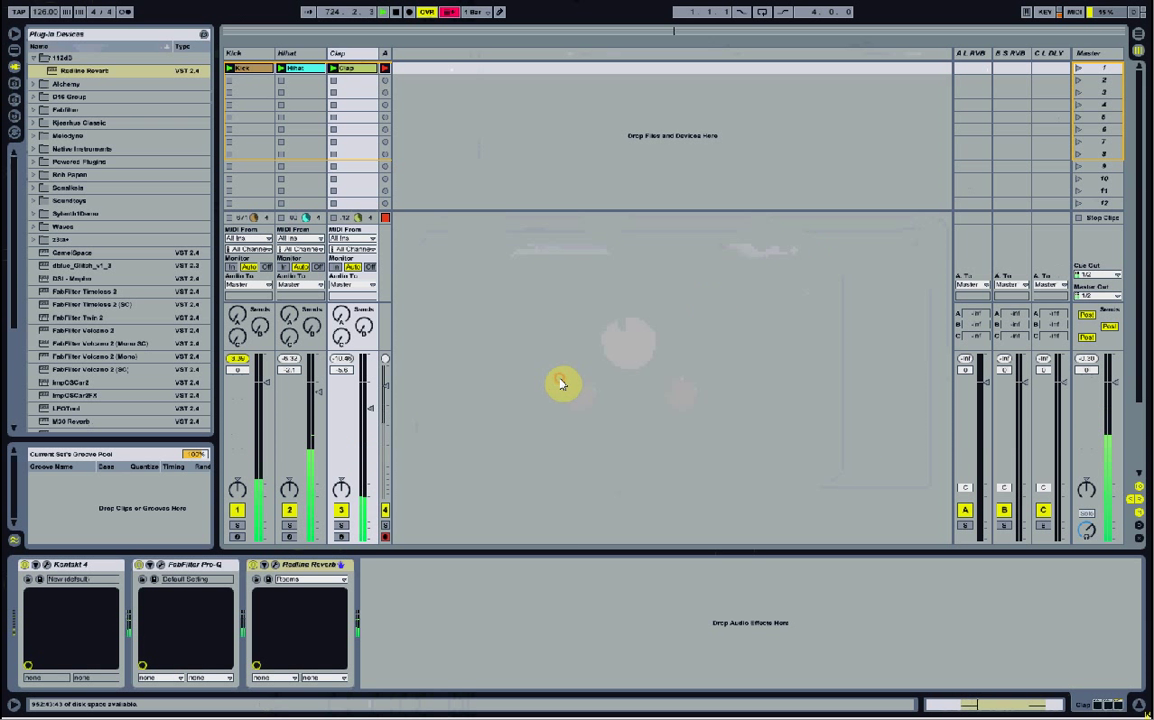